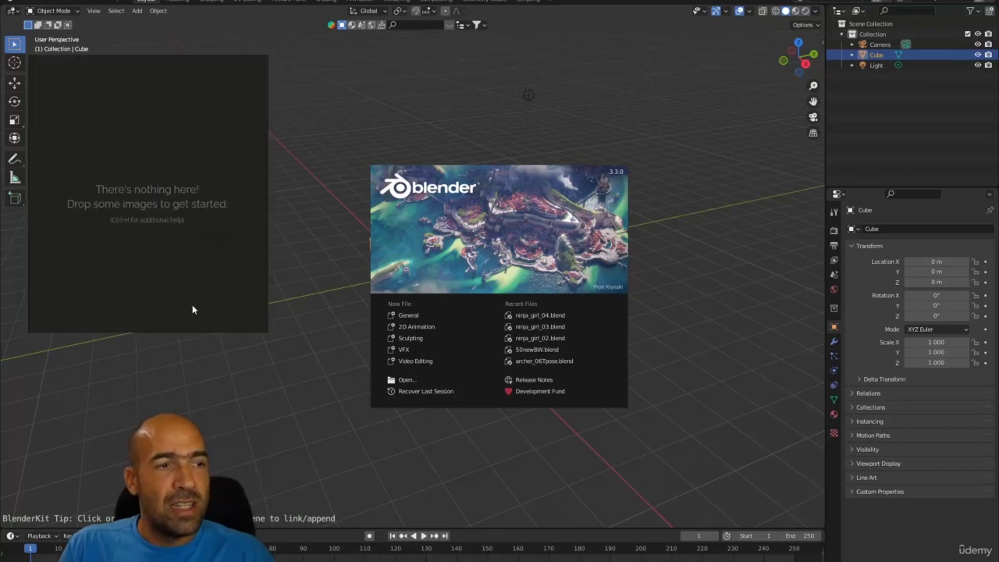
View PureRef's About information and close it.
right_click(195, 289)
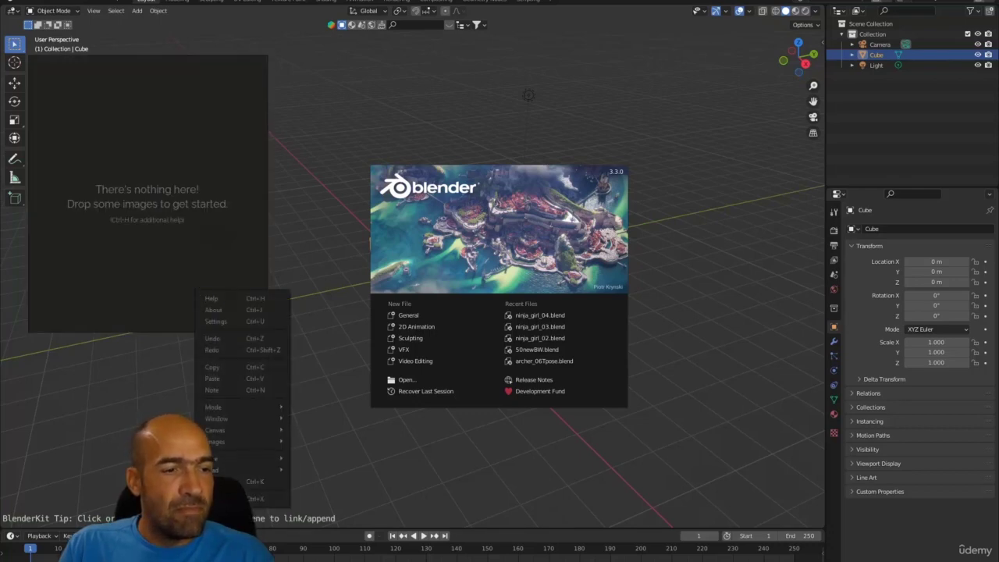
click(227, 306)
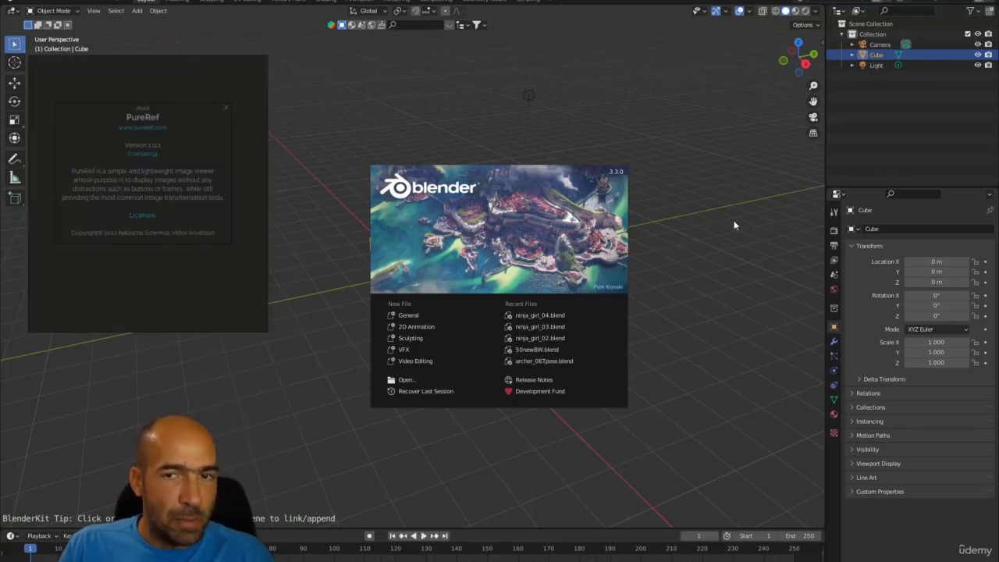
click(226, 110)
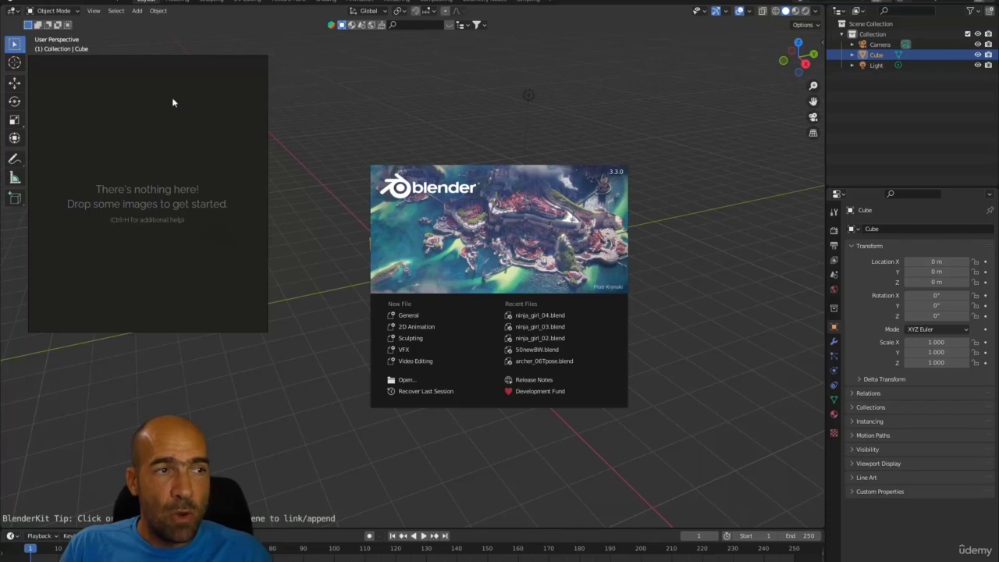
Shift the empty PureRef window slightly and check its mode options for Always On Top.
mouse_move(162, 110)
mouse_down()
mouse_move(185, 117)
mouse_move(168, 117)
mouse_up()
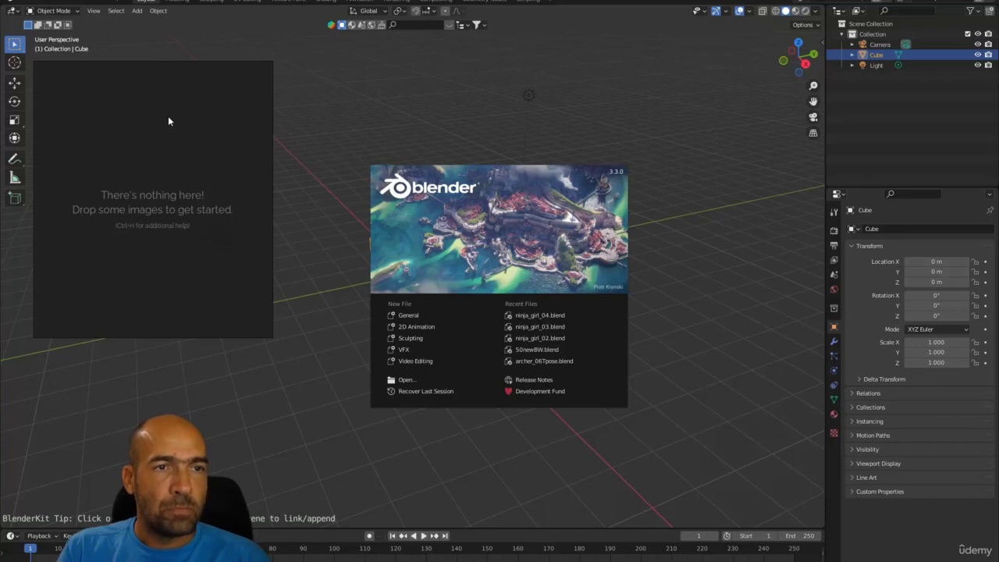
right_click(191, 152)
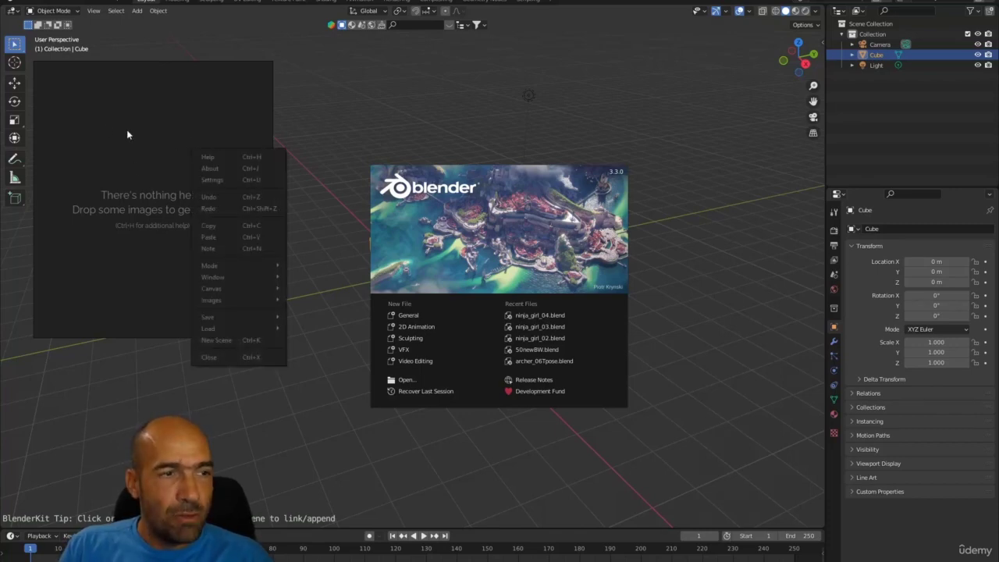
click(126, 129)
right_click(175, 123)
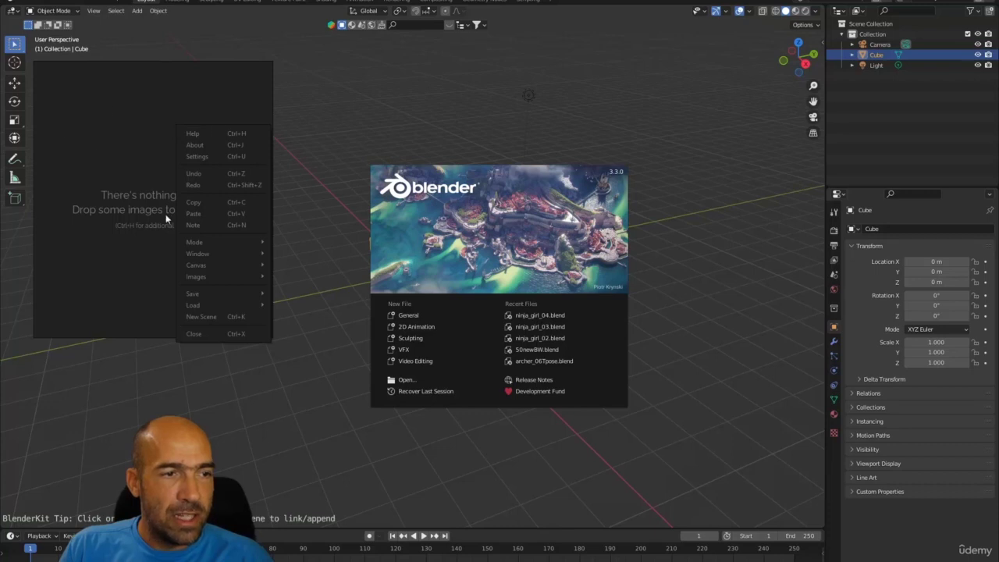
mouse_move(207, 243)
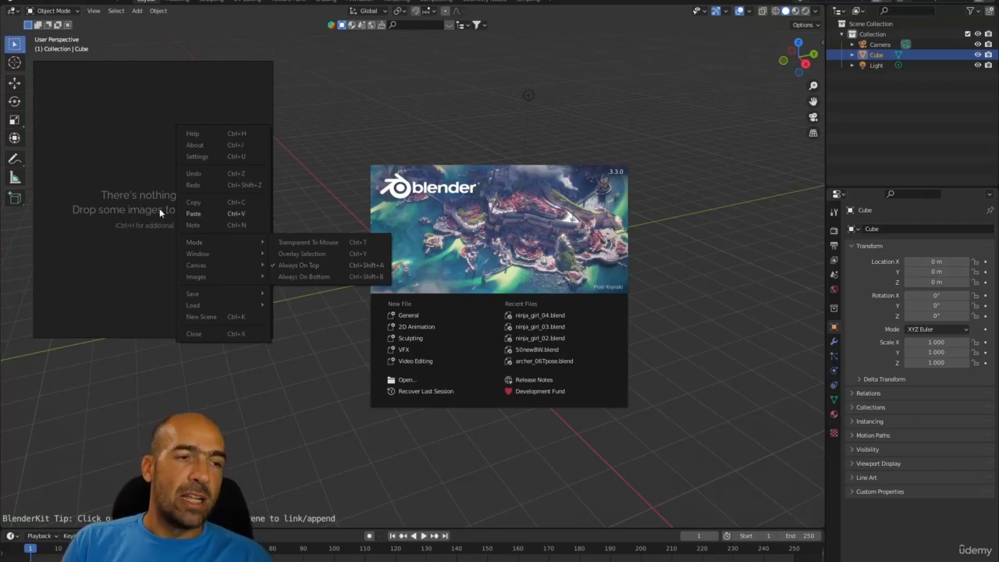
click(144, 184)
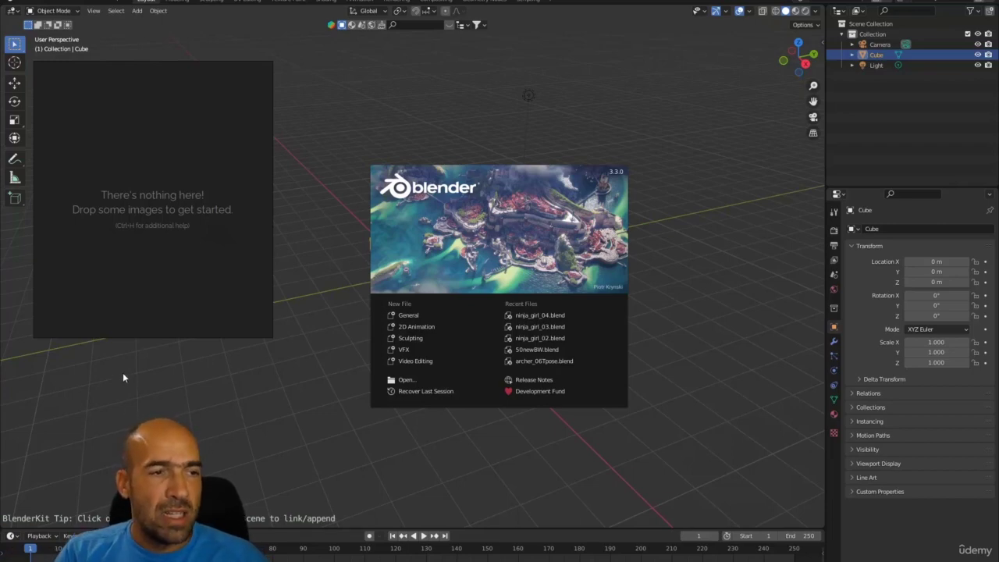
right_click(164, 236)
click(155, 225)
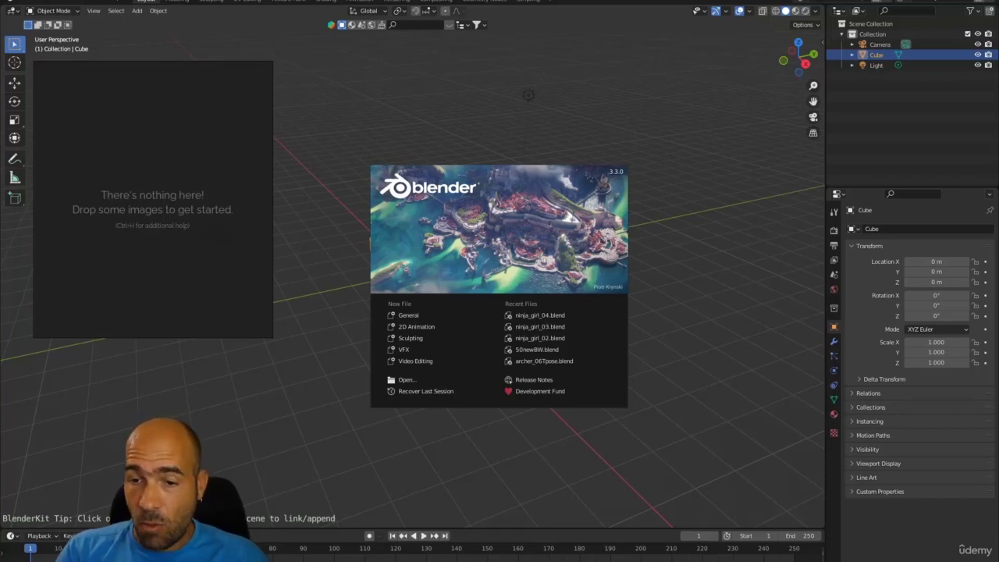
Switch to File Explorer and add the Lobo artwork JPG from the Project files folder to the PureRef canvas.
key(alt+Tab)
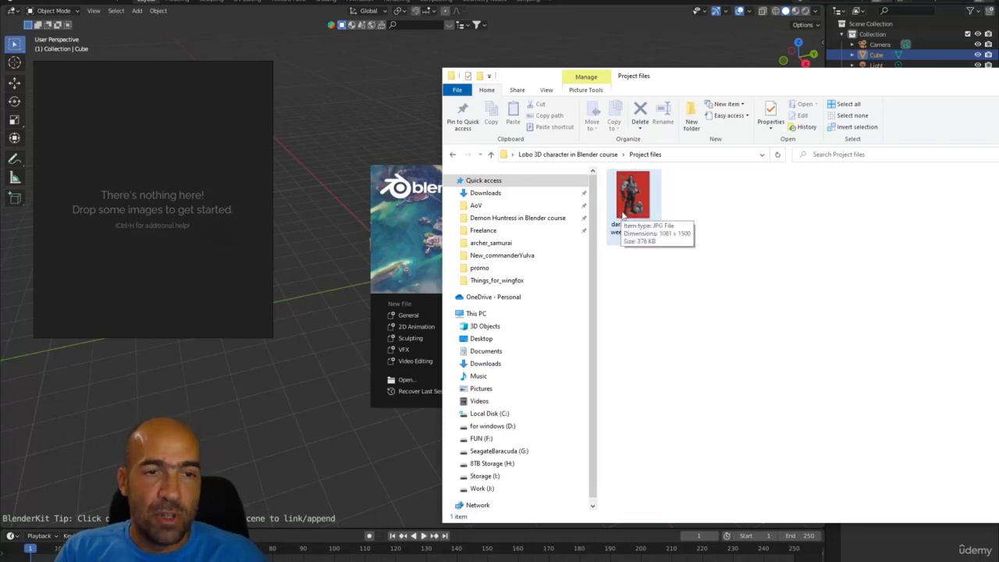
click(90, 156)
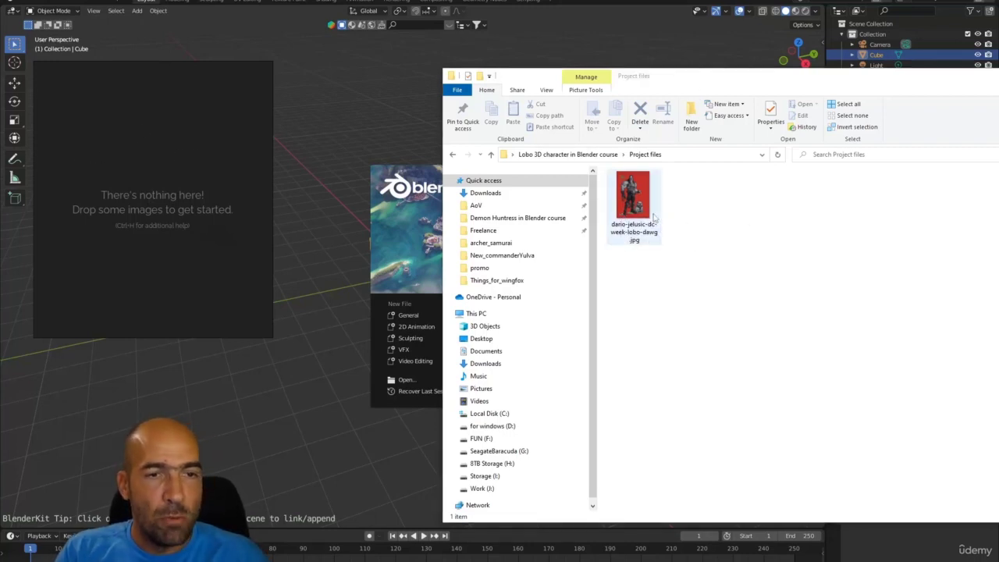
drag(636, 199, 161, 175)
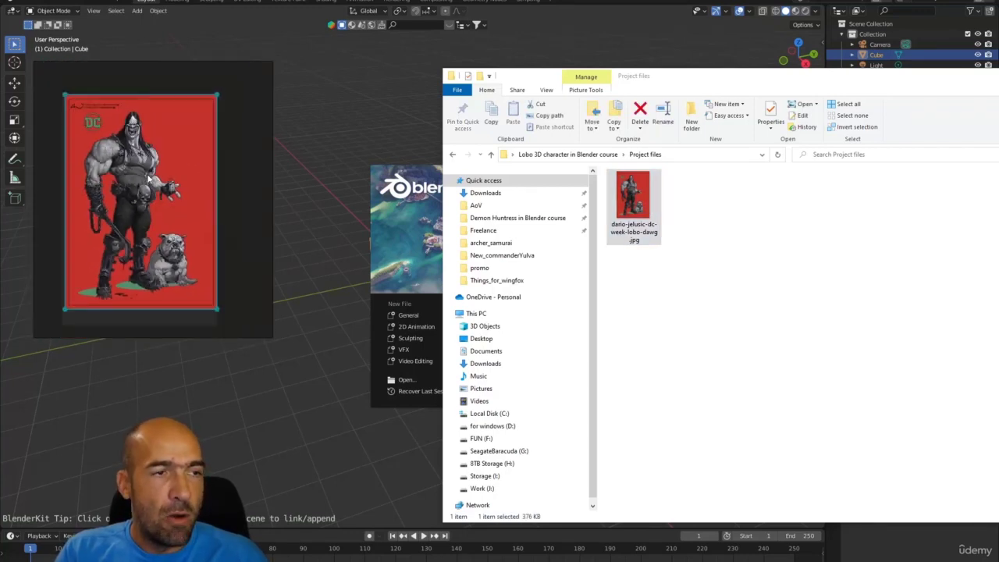
Examine the Lobo reference image up close, including the artist credit, belt skulls, vest details, arms, legs and full figure.
scroll(152, 176, up, 3)
scroll(187, 182, up, 3)
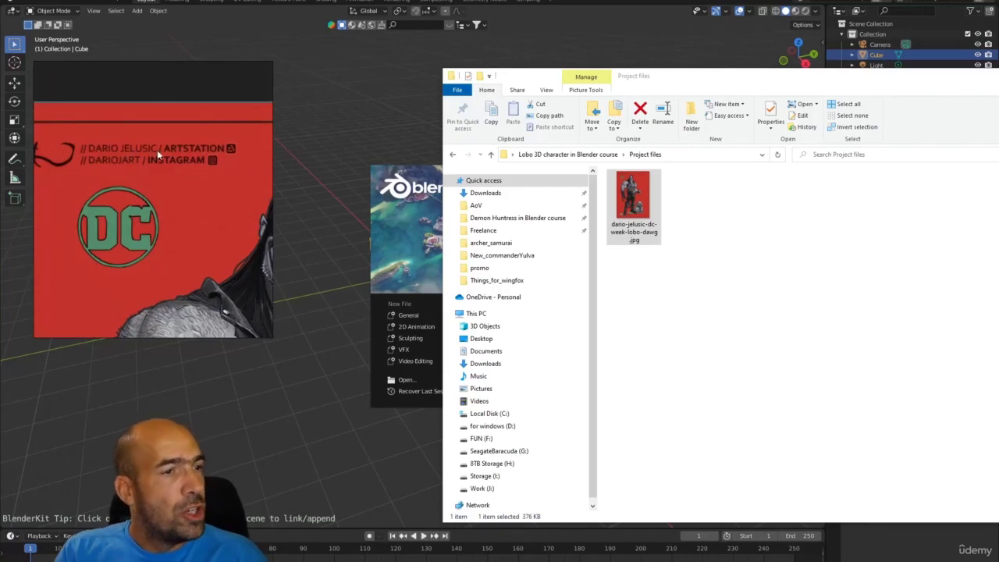
scroll(157, 150, down, 4)
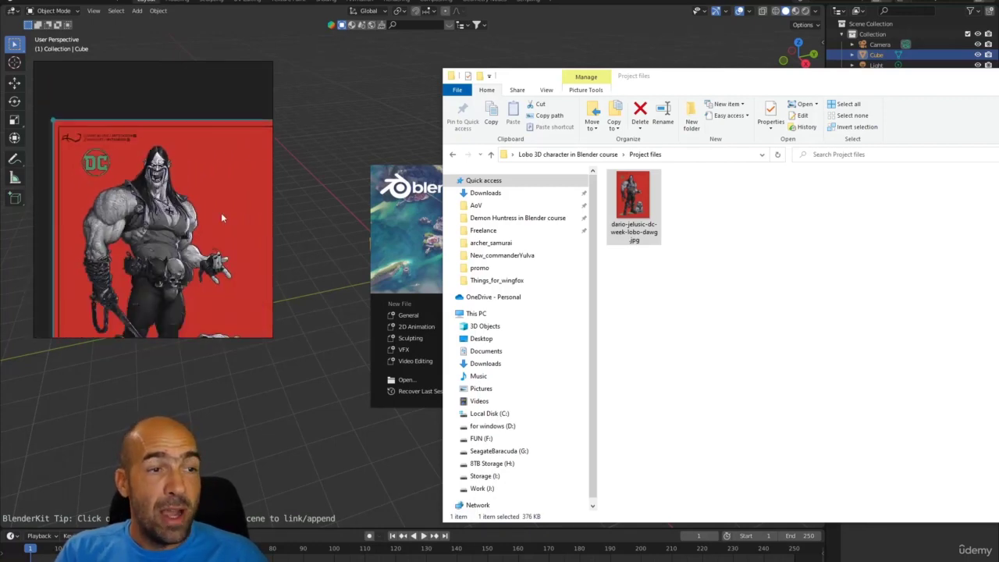
scroll(210, 188, down, 1)
scroll(195, 192, up, 5)
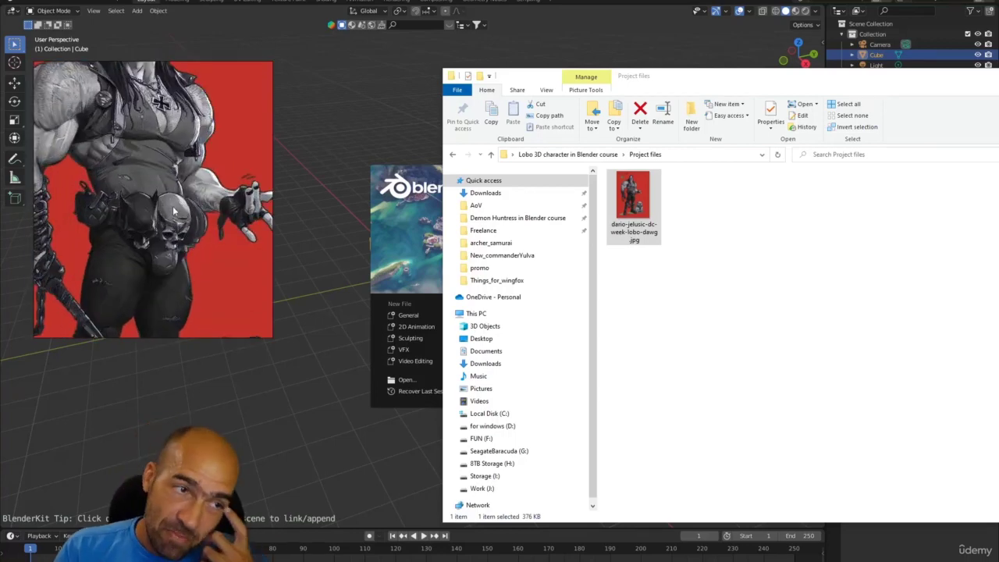
scroll(174, 206, up, 2)
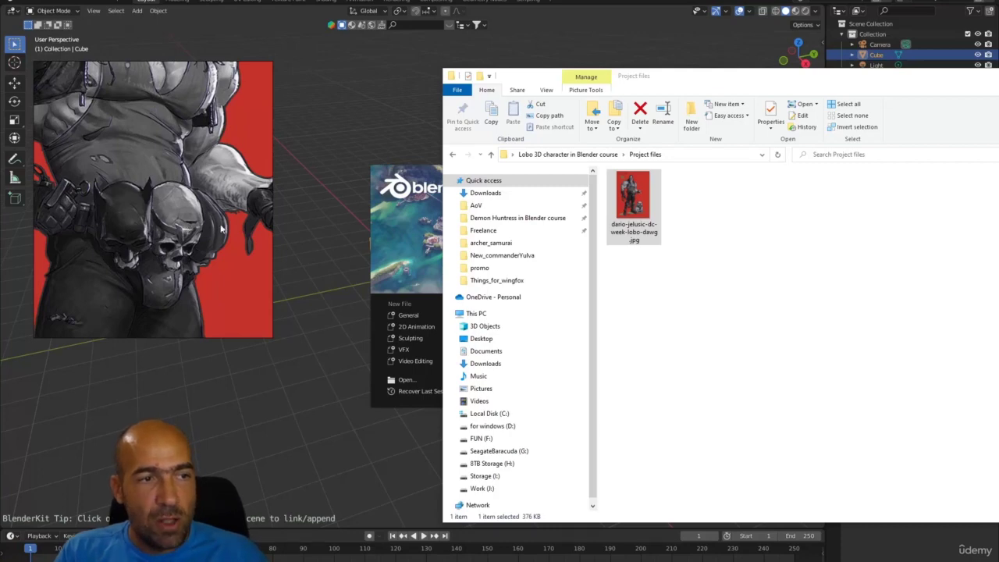
scroll(127, 208, down, 7)
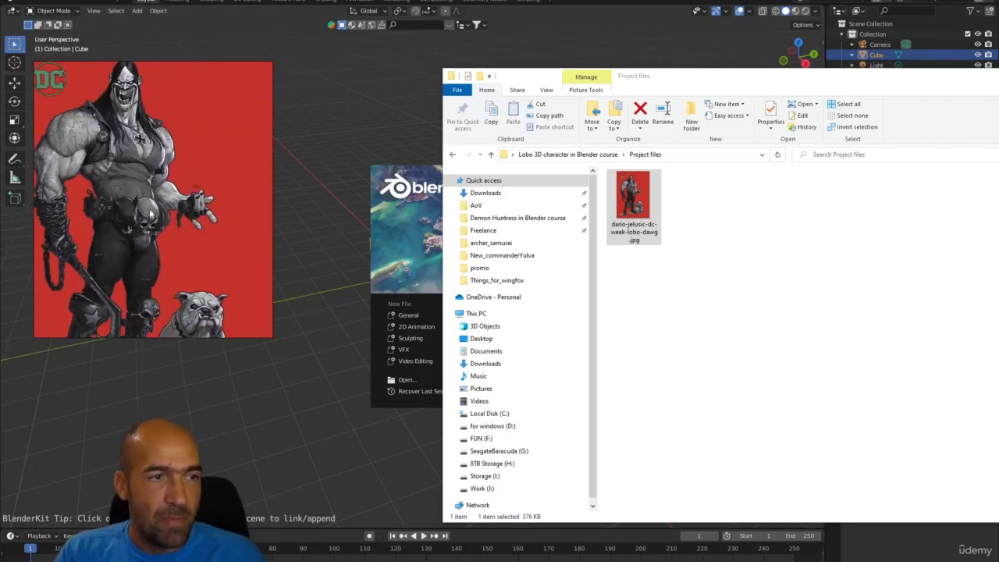
scroll(162, 190, up, 3)
scroll(152, 164, down, 3)
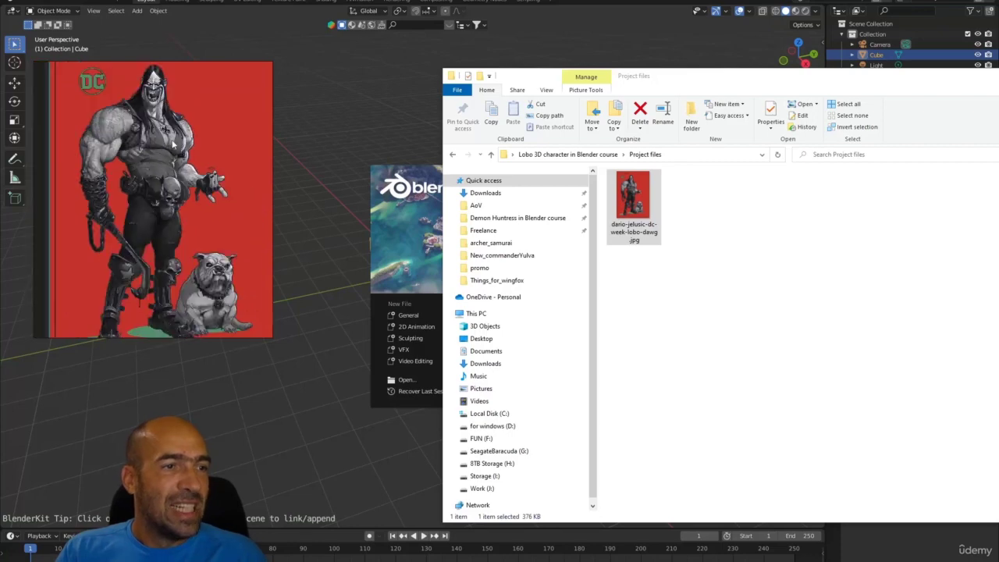
scroll(139, 133, up, 1)
scroll(137, 132, up, 6)
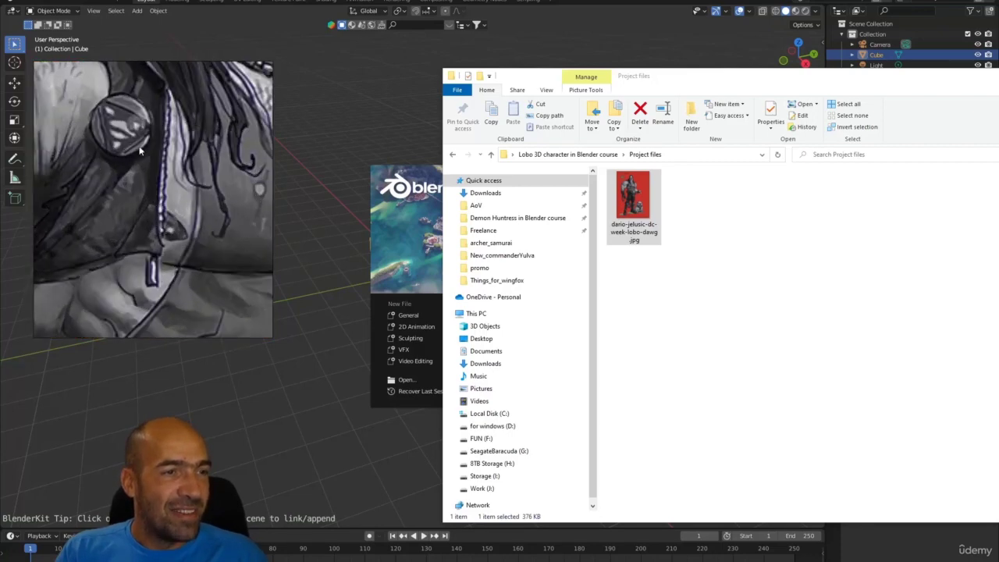
scroll(141, 151, down, 9)
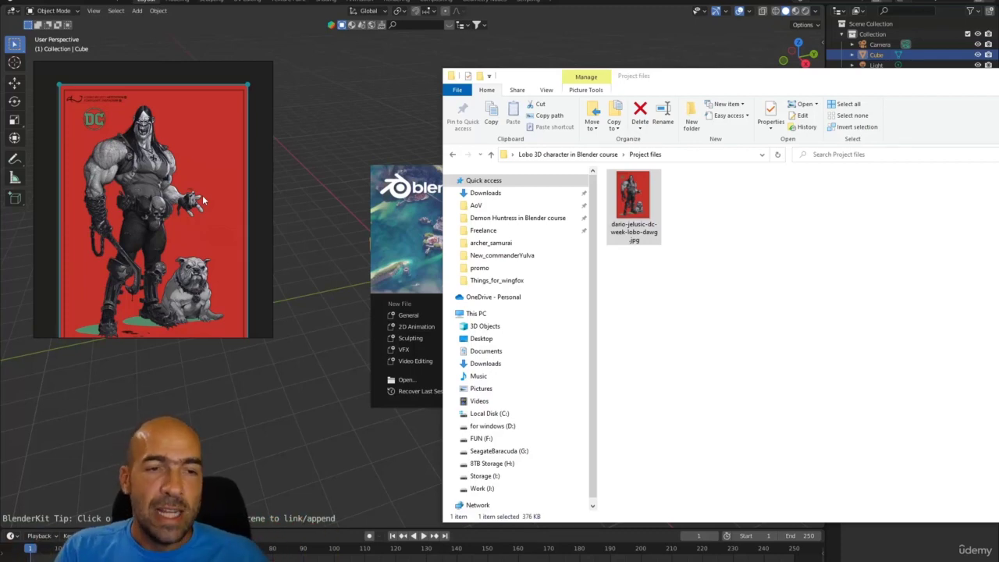
scroll(141, 175, up, 4)
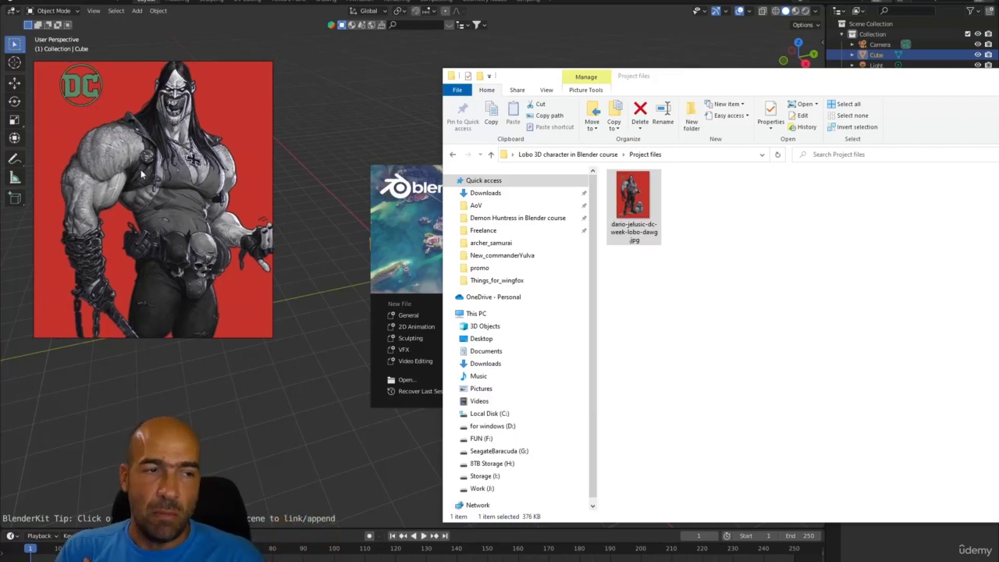
scroll(142, 181, down, 3)
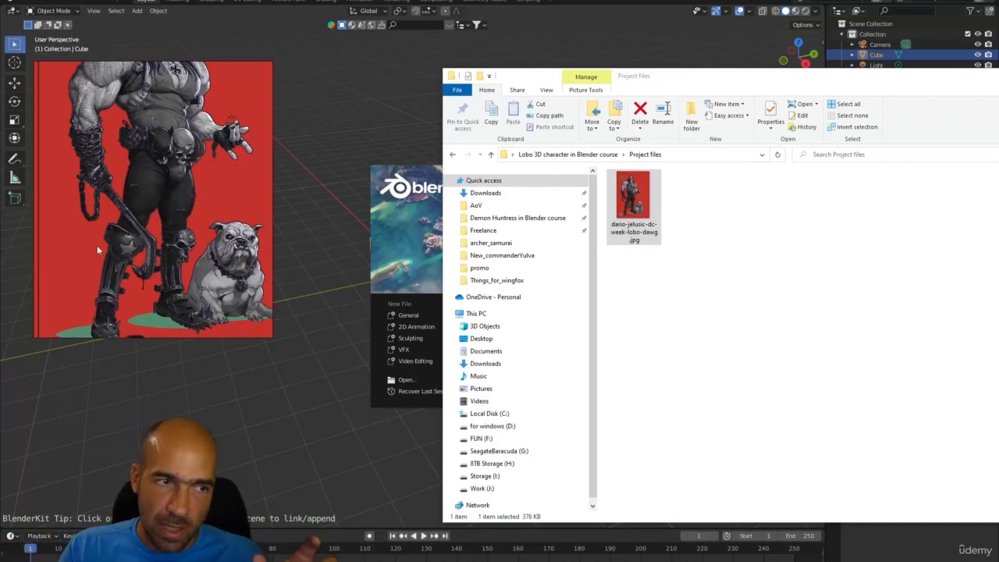
scroll(135, 205, up, 3)
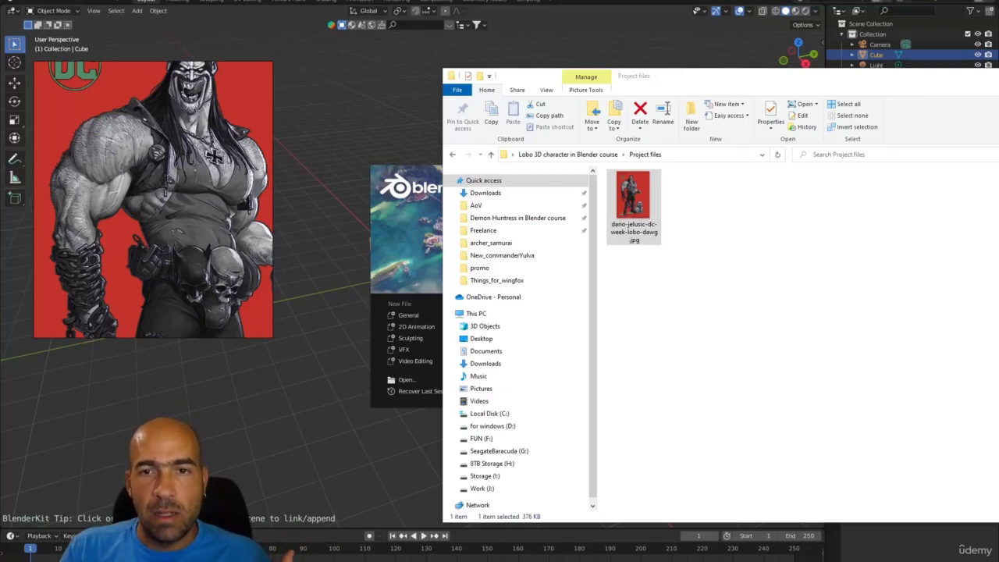
Put away the Project files window and switch to the Google browser window, placing it beside the Lobo reference.
click(988, 76)
scroll(181, 208, down, 3)
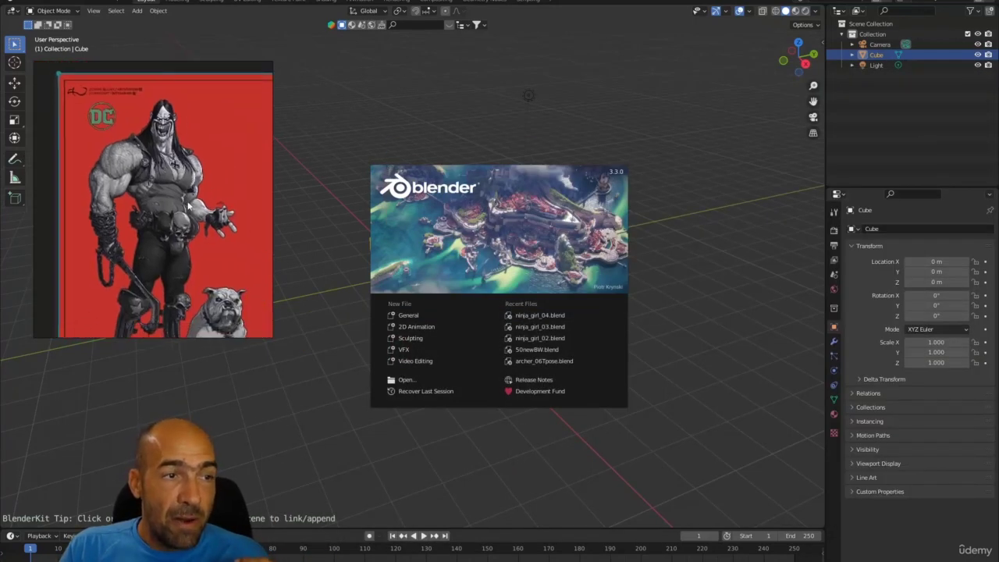
scroll(187, 205, down, 4)
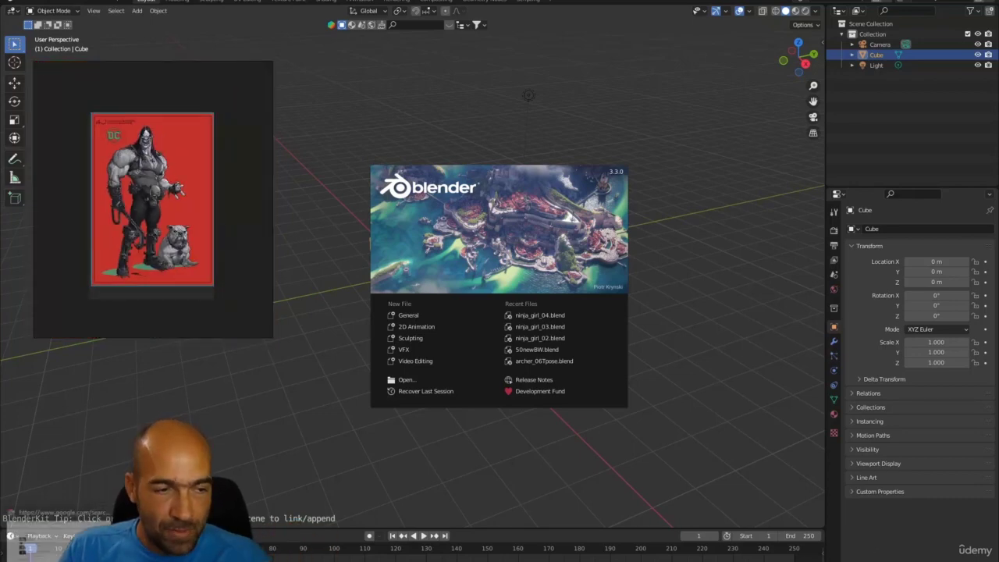
key(alt+Tab)
drag(603, 120, 613, 83)
scroll(126, 152, up, 4)
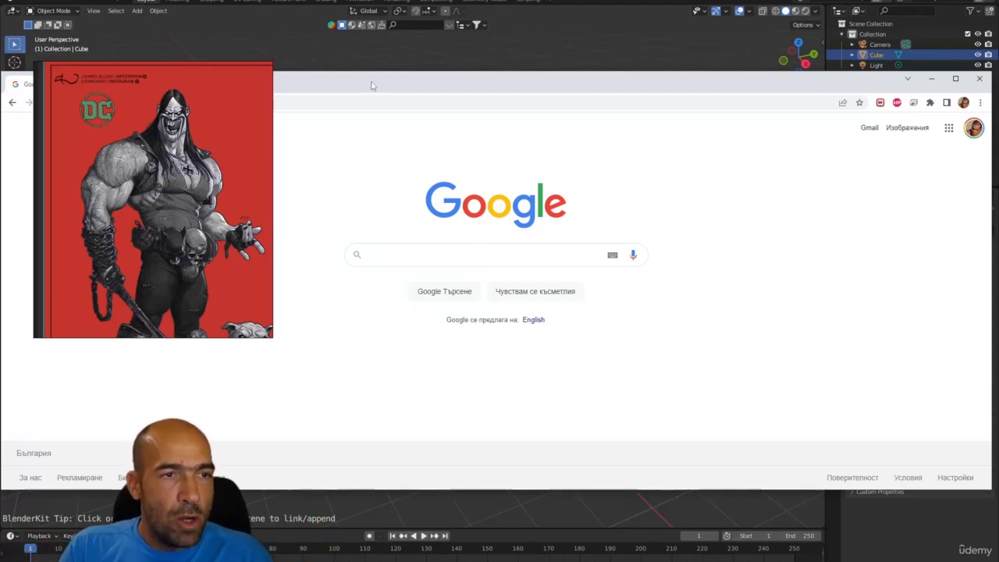
drag(372, 86, 567, 79)
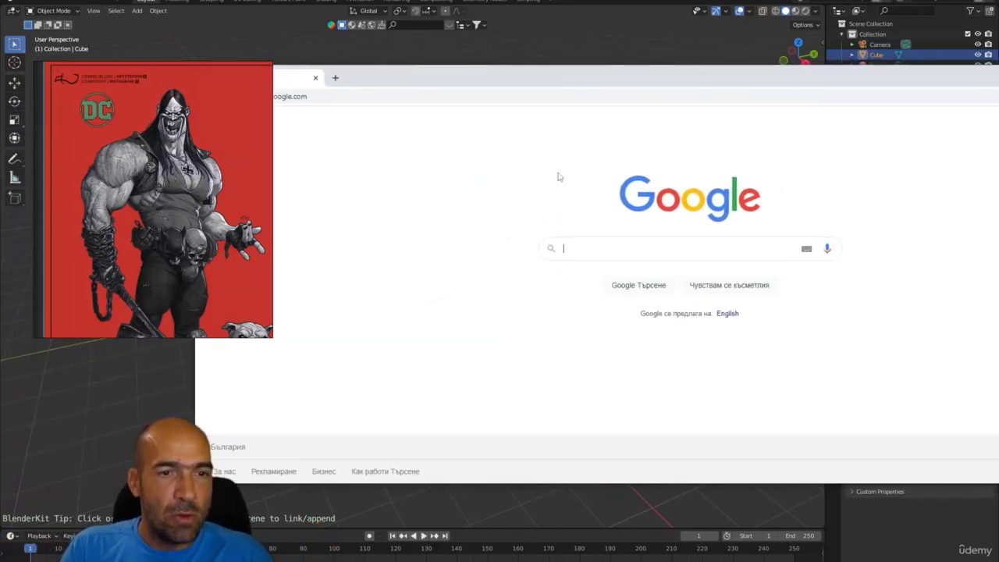
Search Google for "bodybuilder arm" and show the image results.
click(581, 243)
text(bodyb)
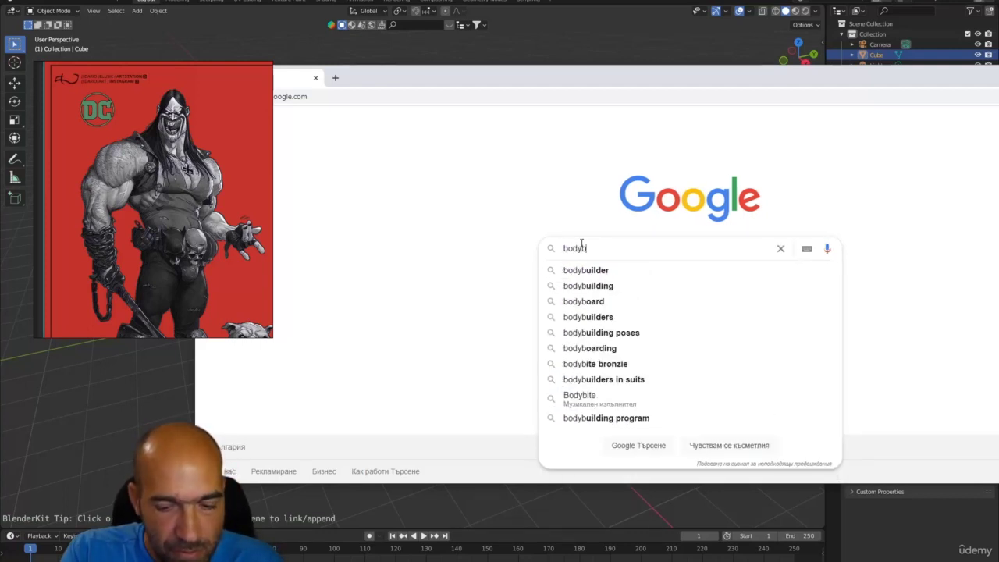
text(uilder arm)
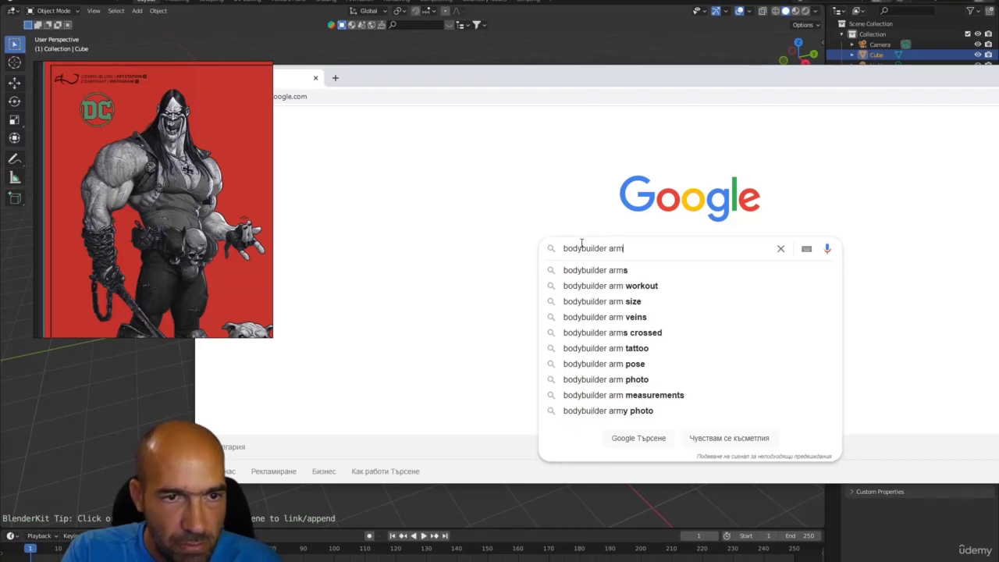
key(Return)
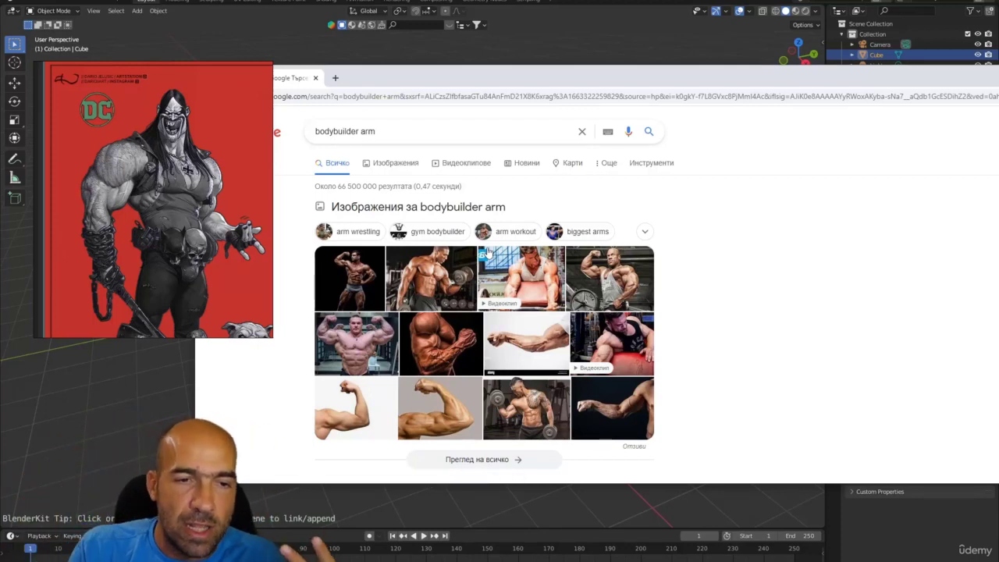
click(396, 163)
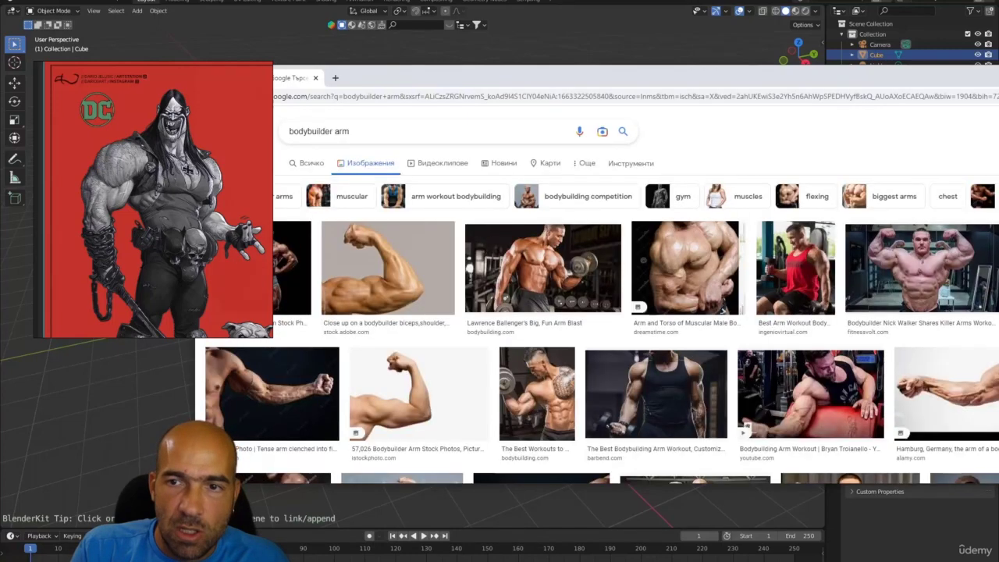
Maximize the browser window and open the Pinterest result "Pin on Bodybuilding" showing a lowered muscular arm in the image preview.
drag(998, 234, 942, 234)
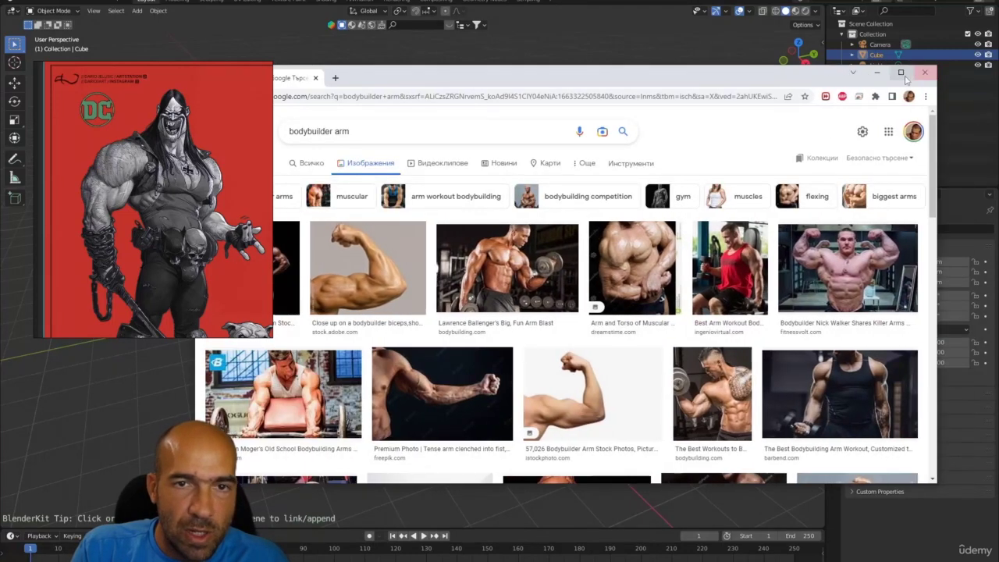
click(907, 73)
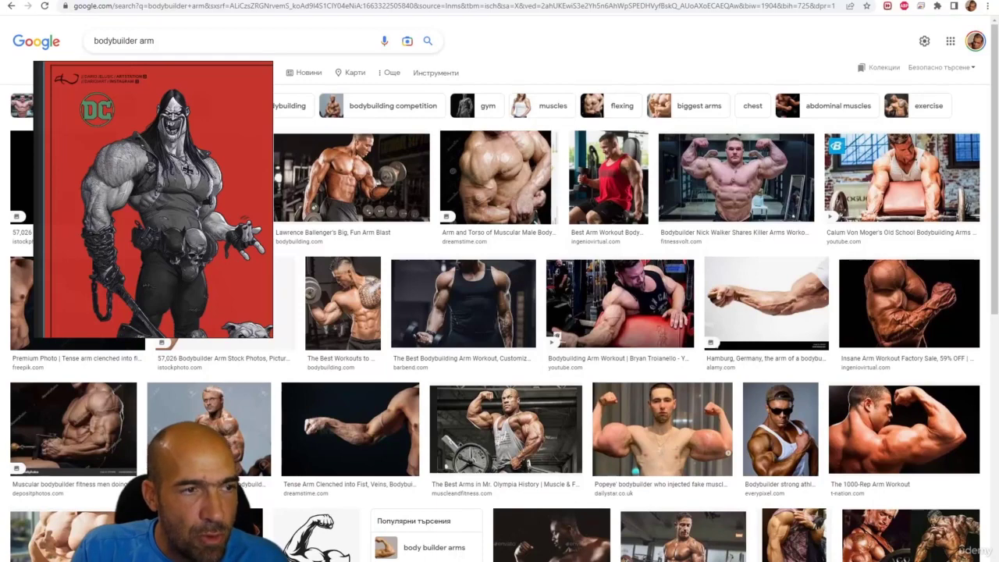
scroll(420, 378, down, 5)
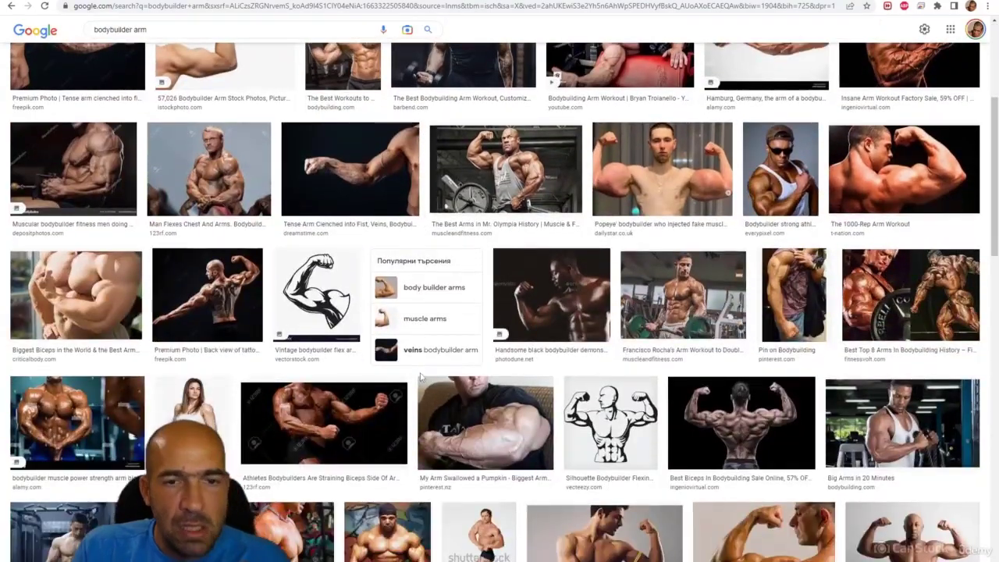
click(787, 299)
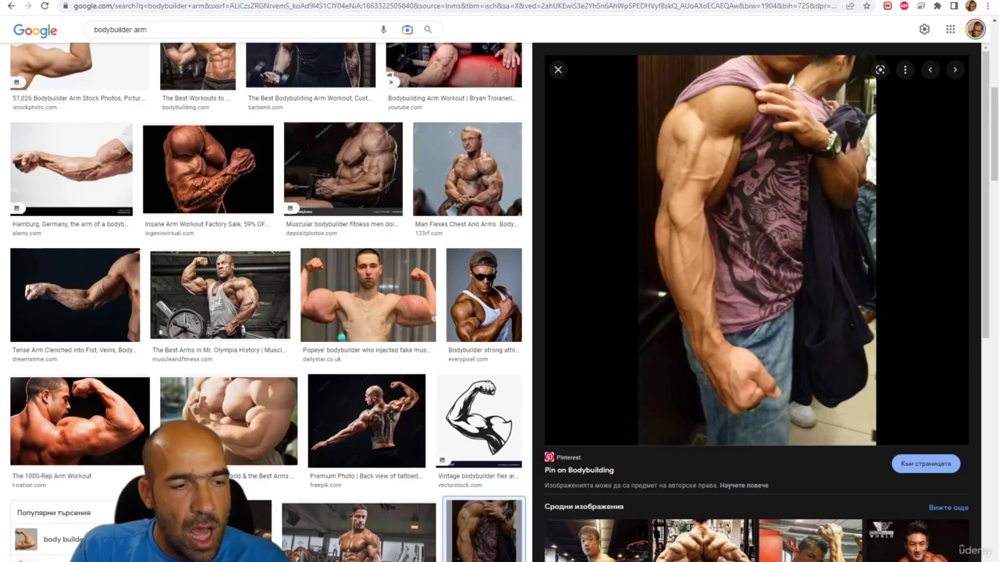
Add the lowered-arm photo to the PureRef board beside the Lobo art, and open the Instagram personal trainer photo from the results.
drag(777, 236, 178, 191)
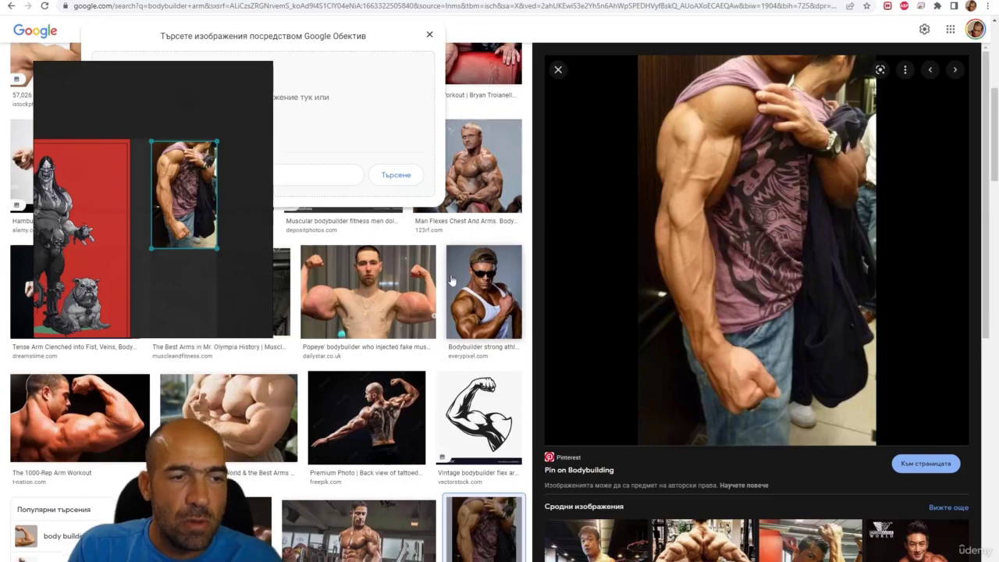
scroll(471, 334, down, 3)
scroll(471, 333, down, 2)
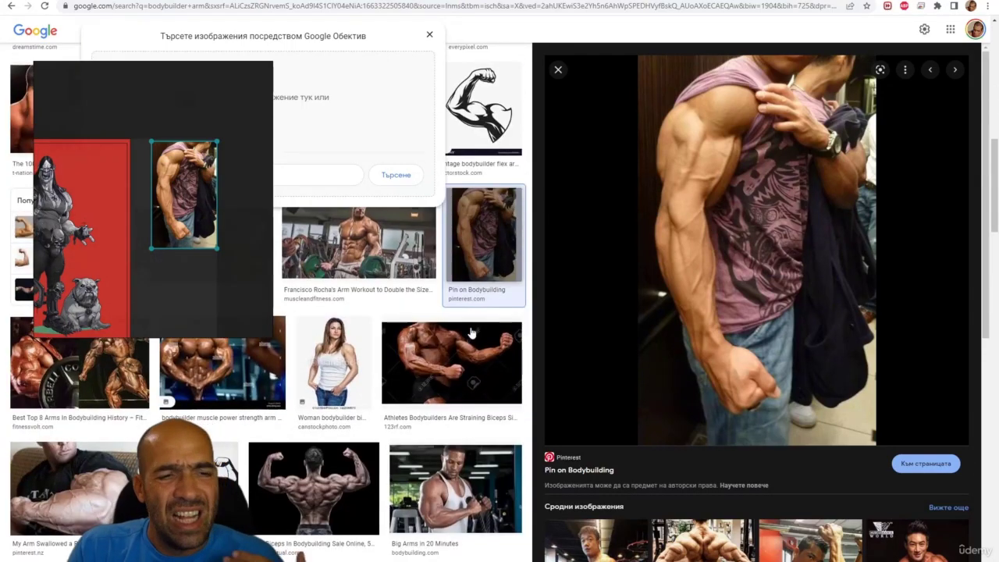
scroll(472, 333, down, 2)
scroll(471, 333, down, 3)
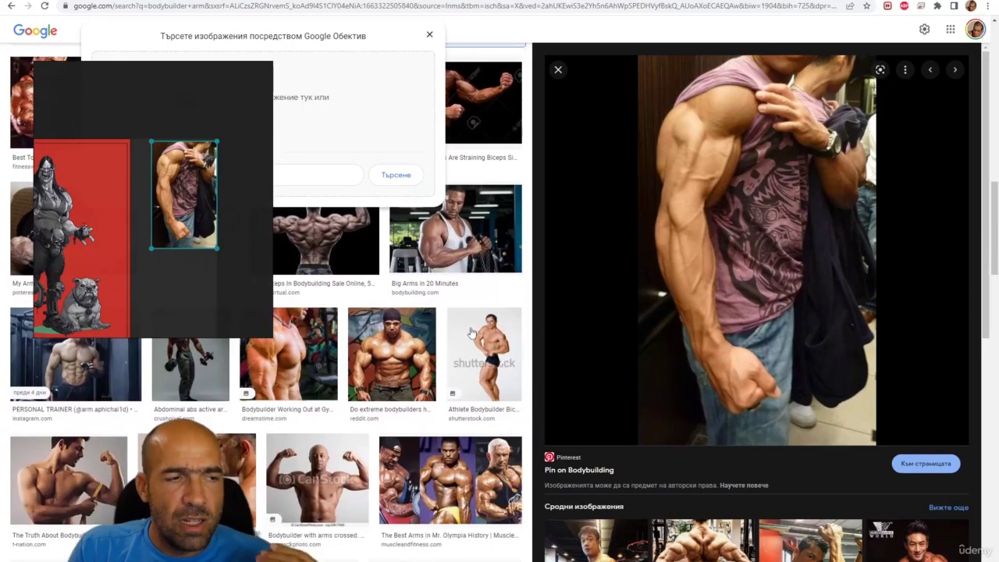
scroll(117, 390, up, 2)
click(75, 402)
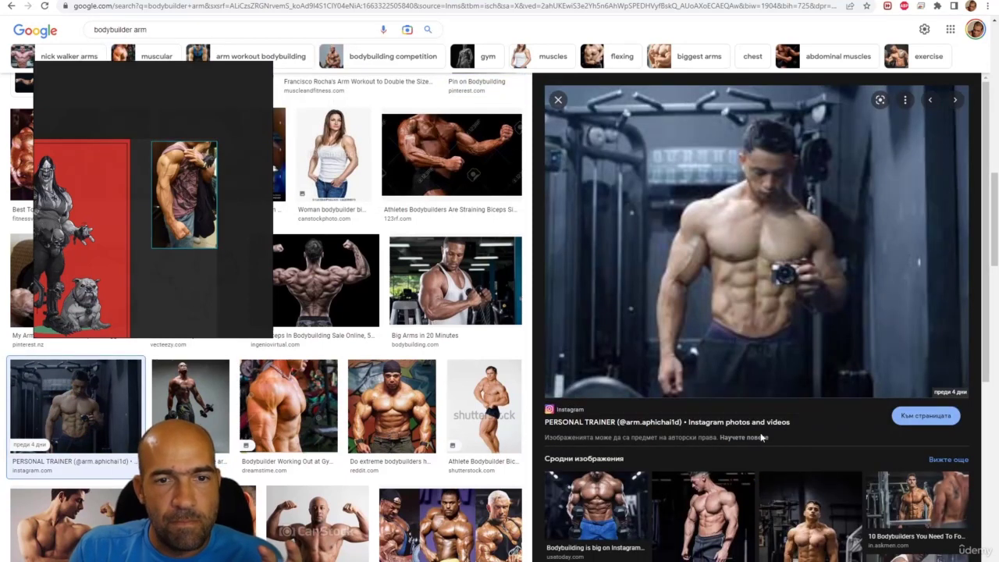
Open the related 320 × 320 Pinterest photo of the shirtless bodybuilder in dark trousers and place it on the board below the arm photo.
scroll(761, 437, down, 3)
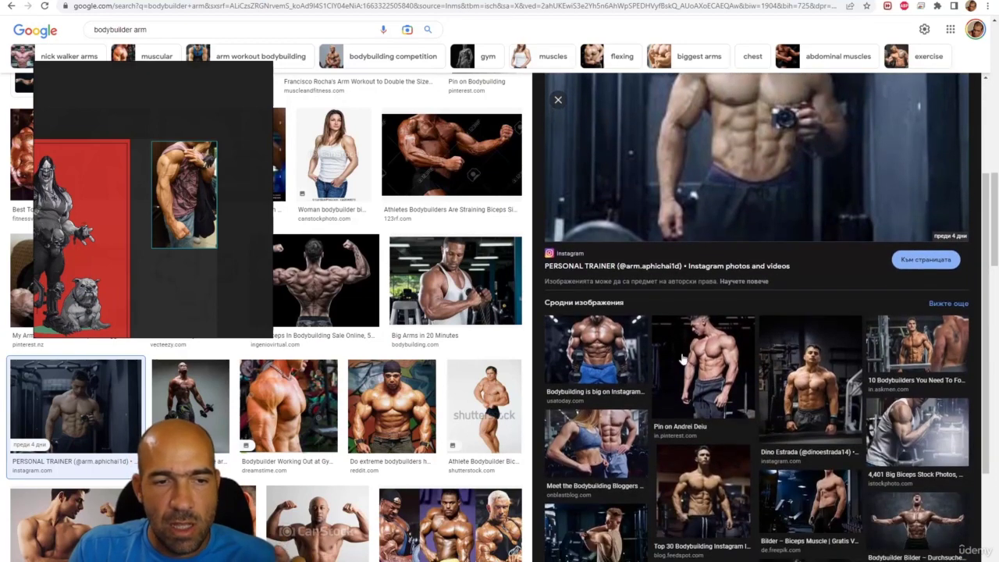
click(733, 374)
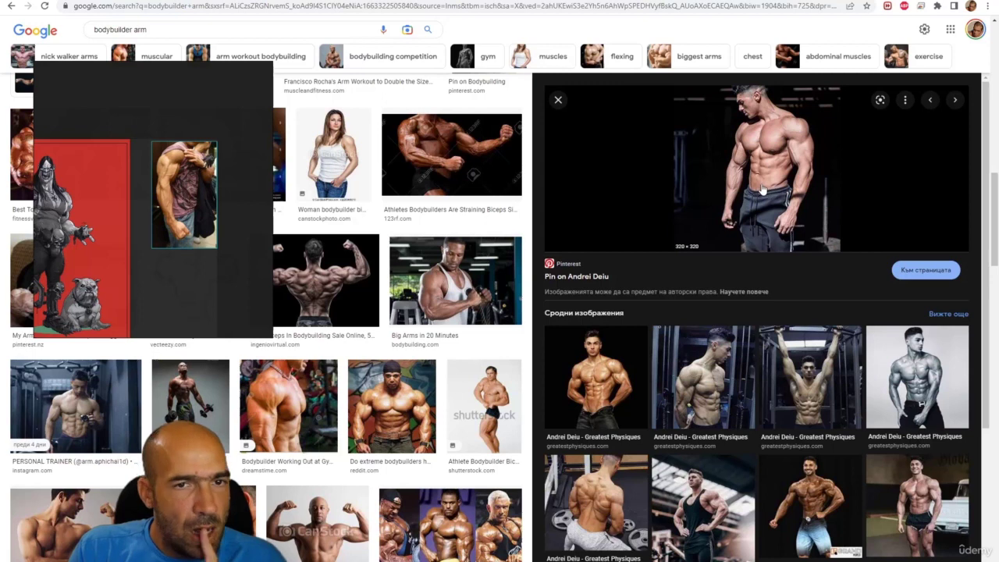
drag(766, 175, 202, 285)
scroll(202, 285, down, 3)
scroll(203, 285, up, 3)
drag(179, 219, 149, 209)
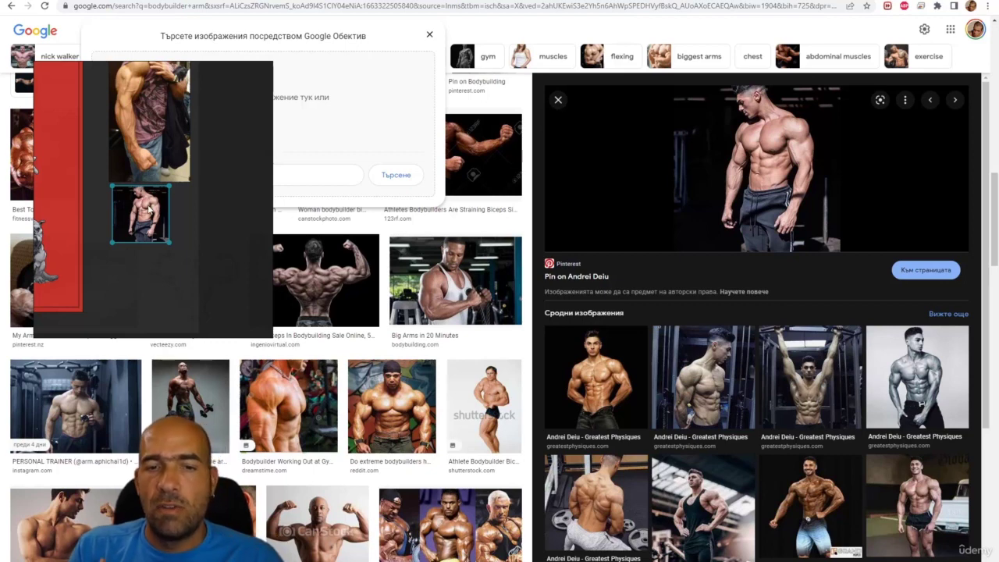
Add the related photo of the smiling bodybuilder in black shorts beside the dark-trousers photo on the board and view it up close.
scroll(803, 417, down, 2)
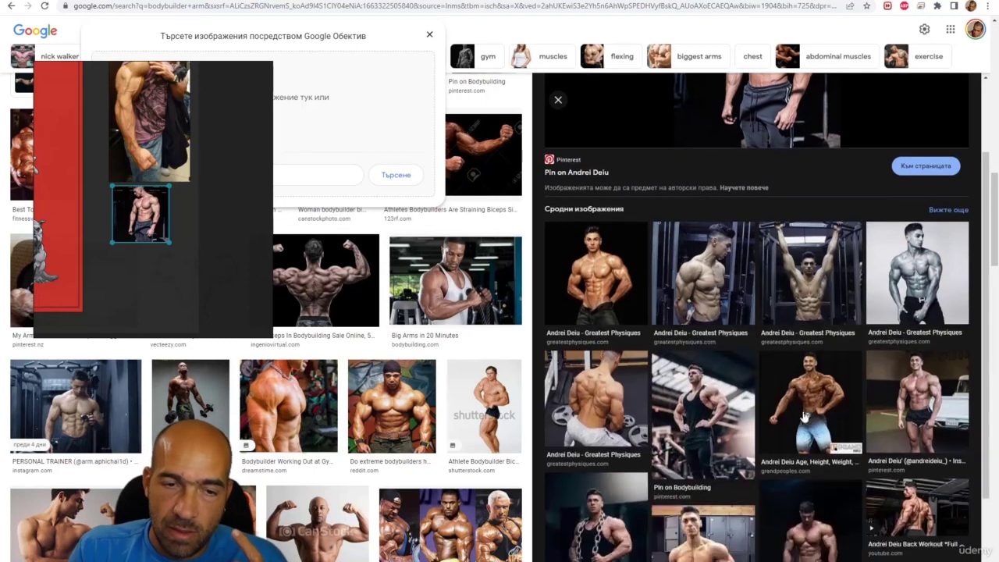
click(933, 428)
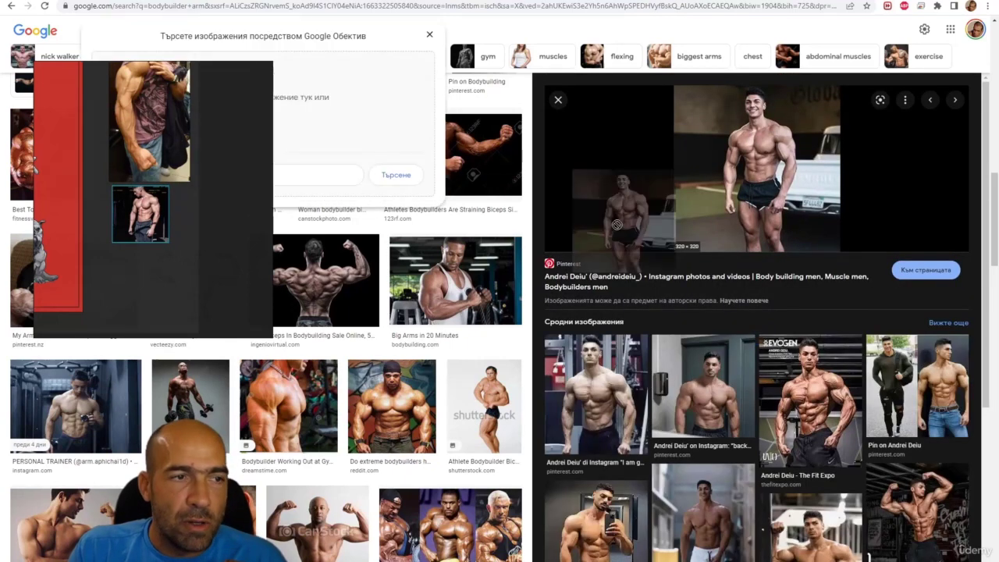
drag(617, 224, 205, 211)
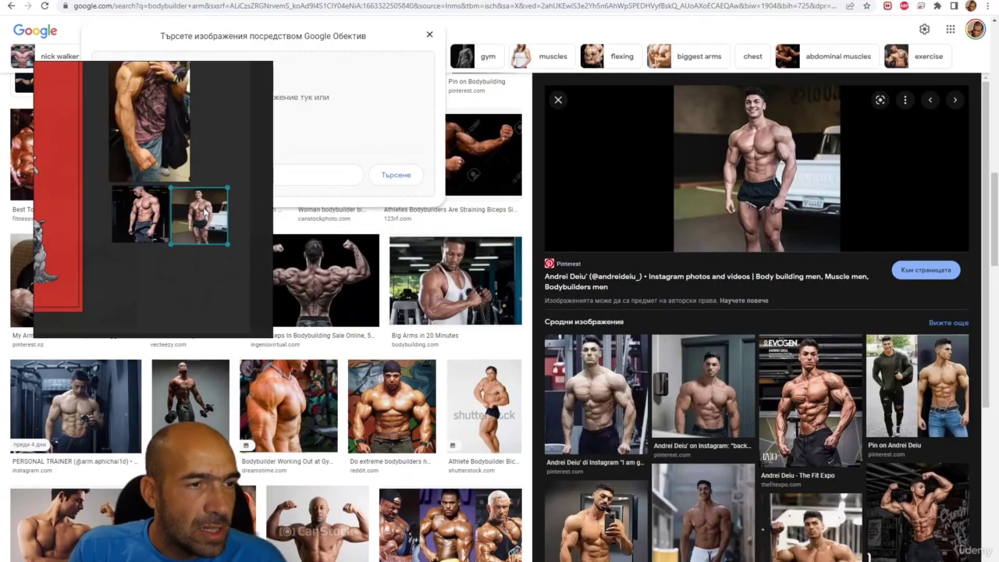
double_click(205, 212)
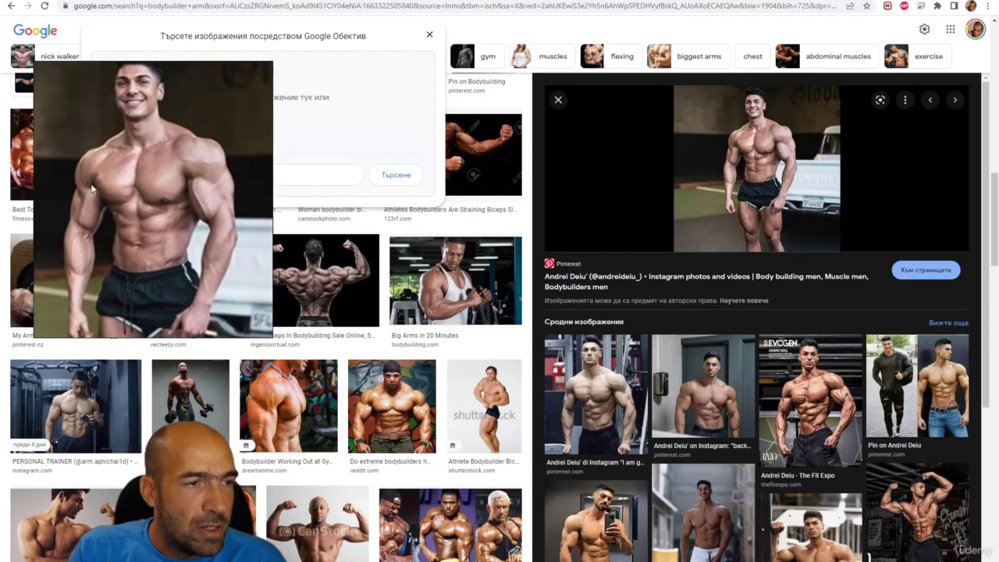
scroll(169, 218, down, 2)
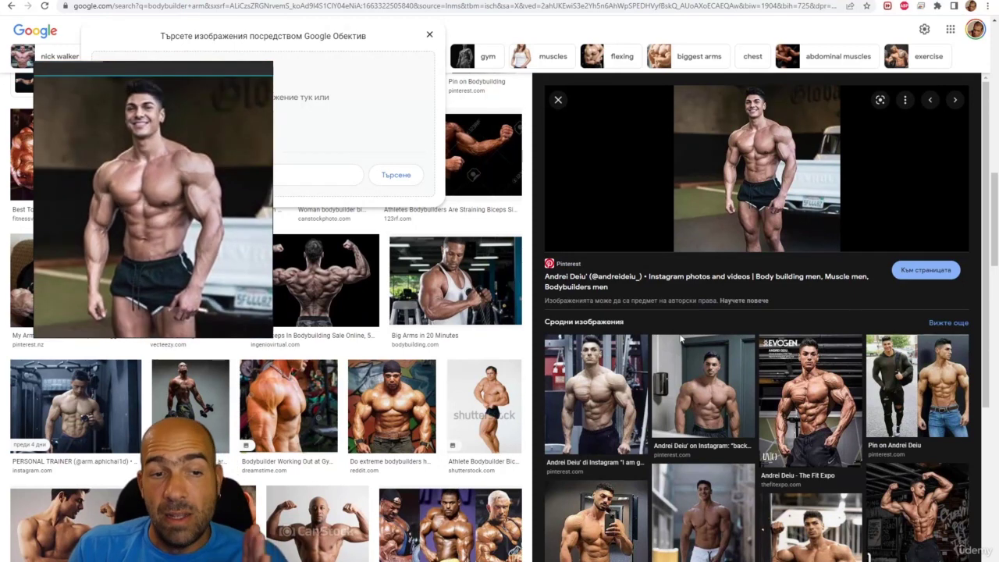
Open the related 1080 × 1252 front-view gym photo and place it on the board to the right of the arm photo.
click(622, 382)
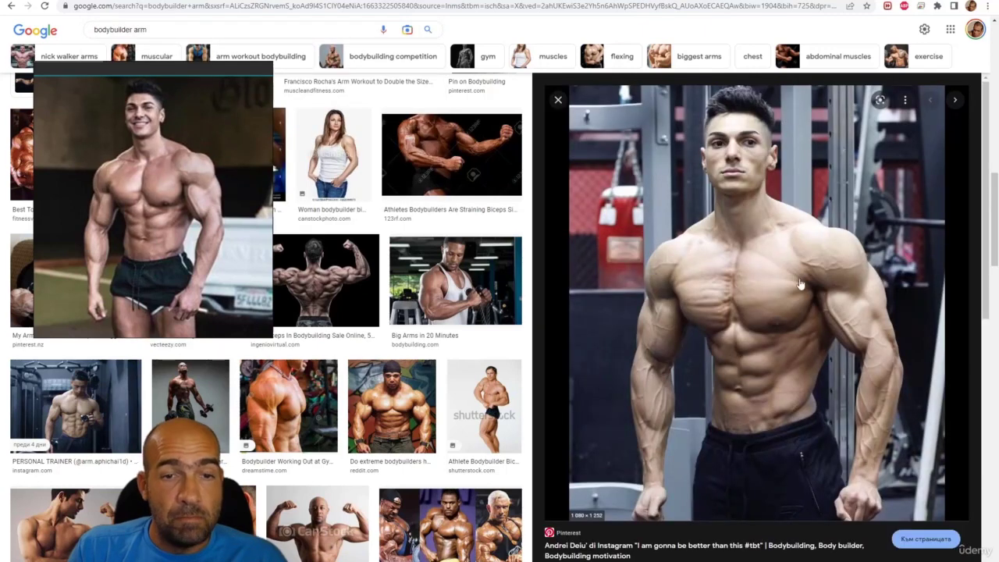
scroll(179, 203, up, 2)
scroll(179, 203, down, 6)
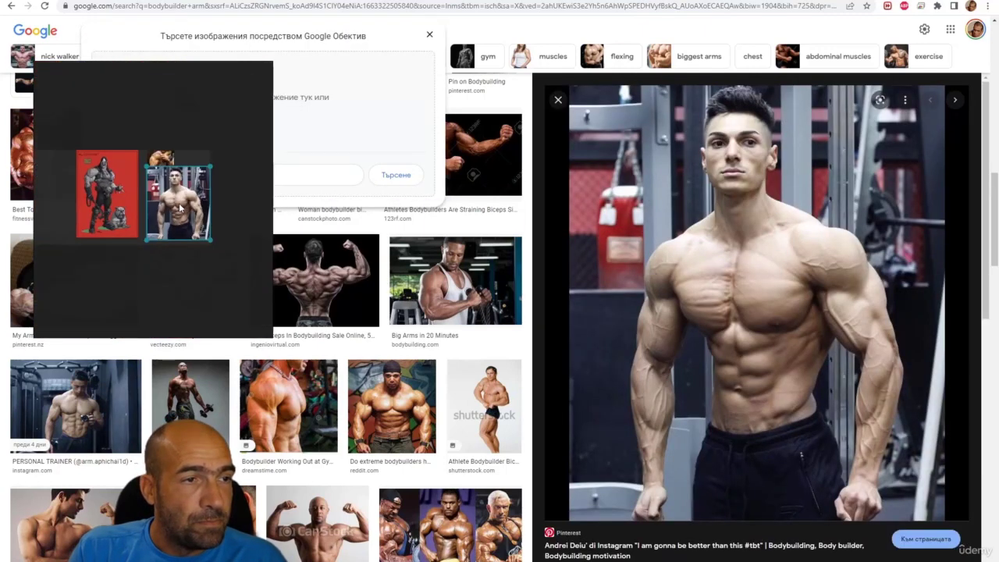
drag(179, 203, 209, 163)
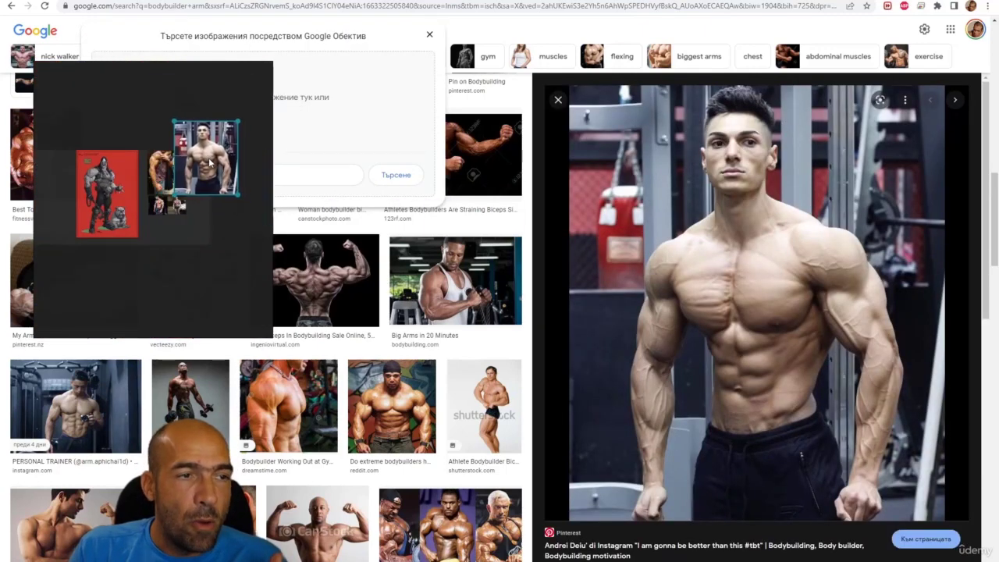
click(221, 218)
Open the related 736 × 919 photo of the bodybuilder in black shorts and place it on the board below the large gym photo.
scroll(697, 341, down, 5)
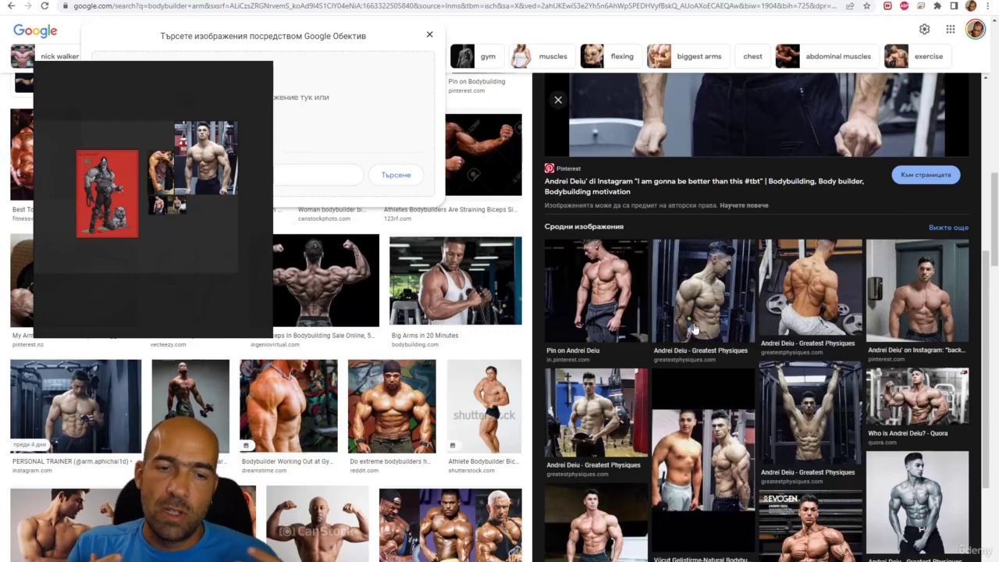
scroll(690, 424, down, 3)
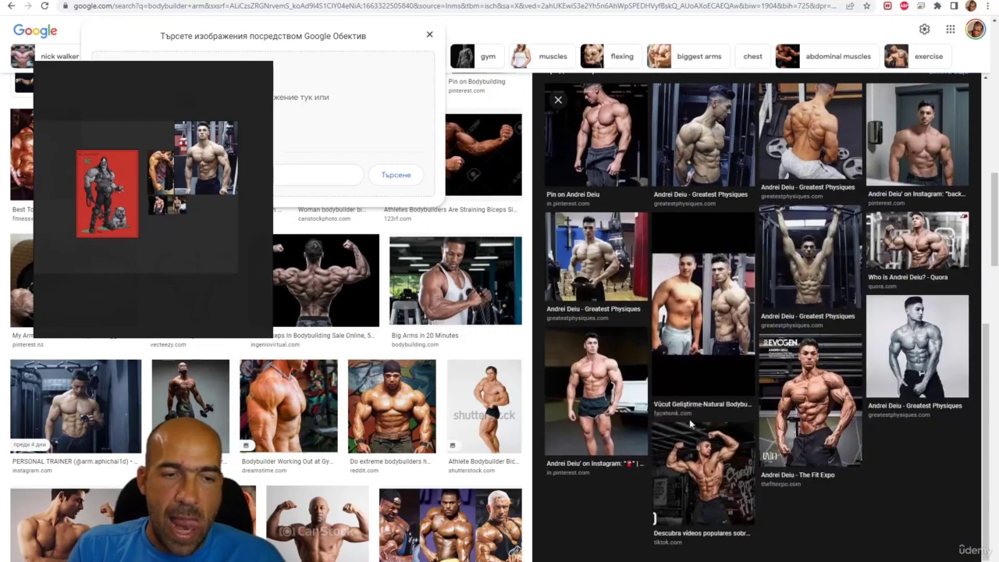
click(603, 388)
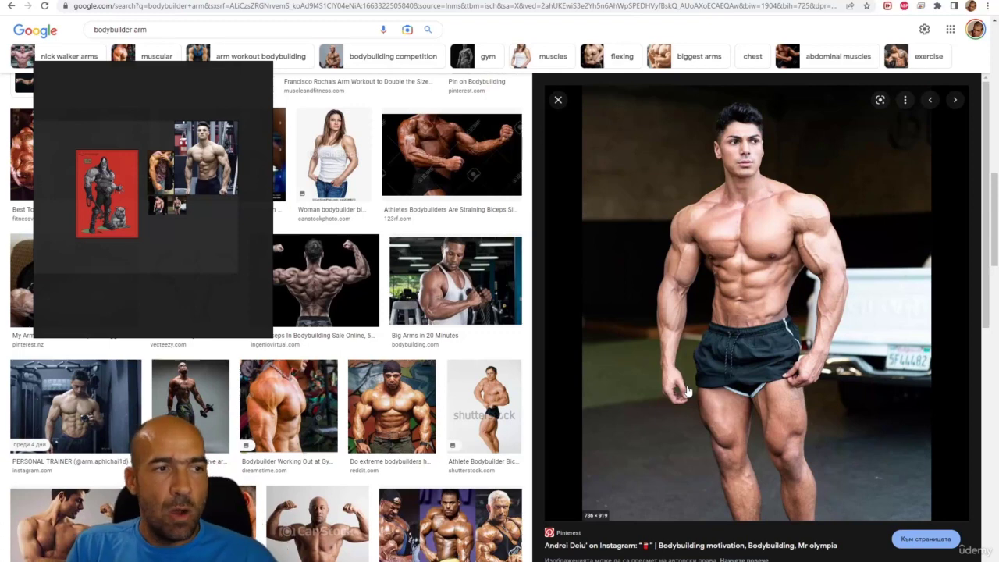
drag(898, 291, 154, 222)
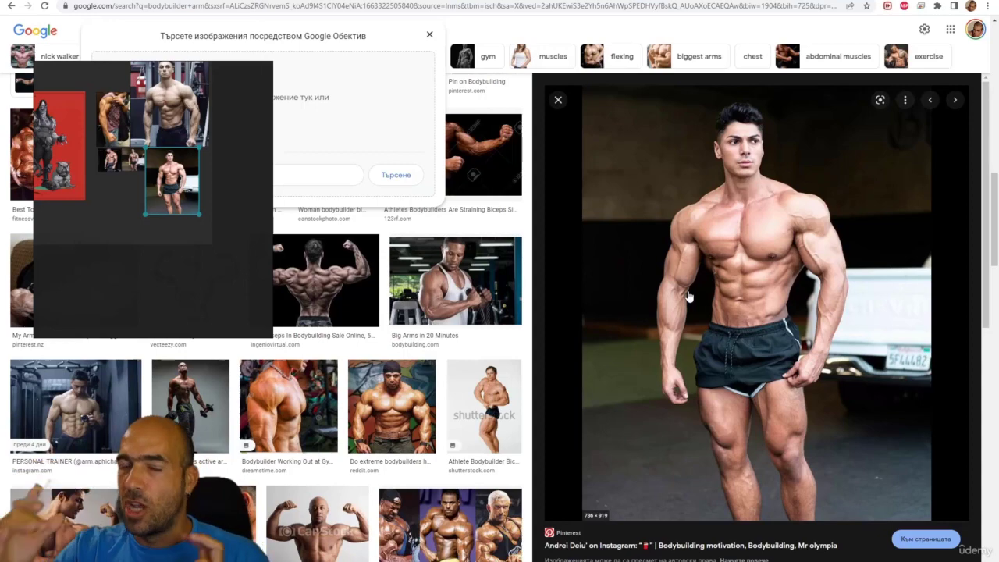
Search Google Images for "pinterest anatomy muscular".
scroll(689, 299, down, 6)
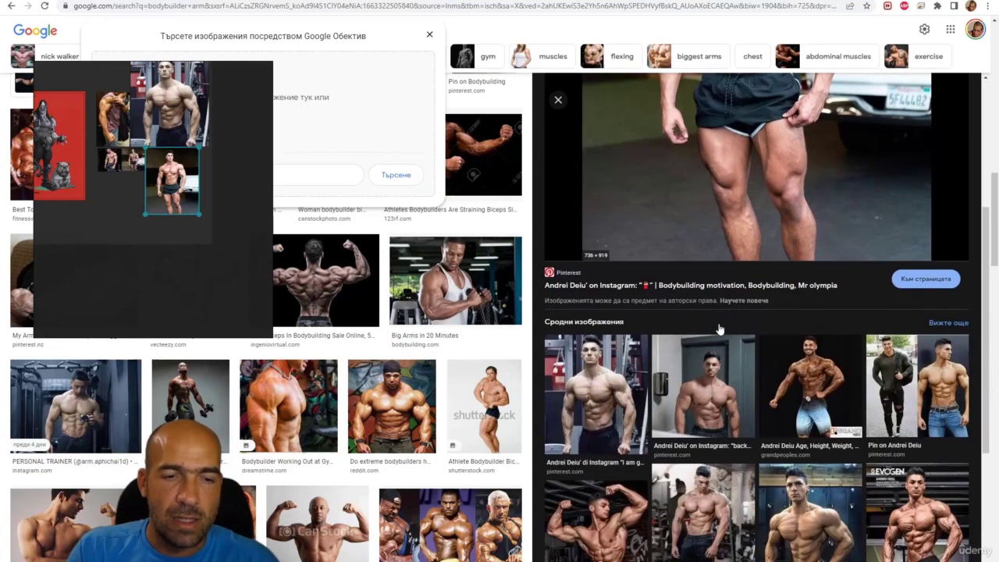
scroll(717, 323, up, 2)
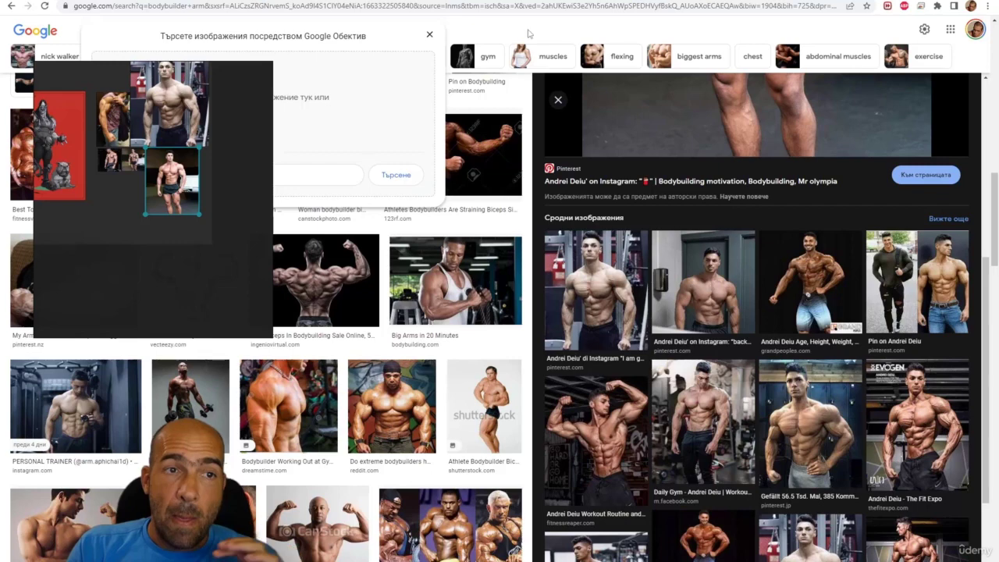
click(528, 34)
scroll(448, 68, up, 3)
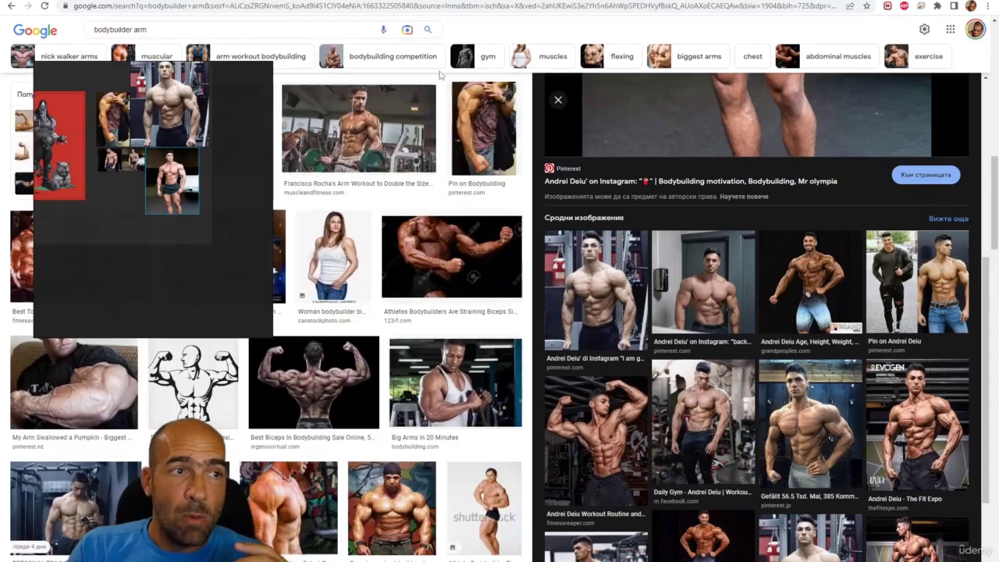
click(232, 31)
triple_click(232, 32)
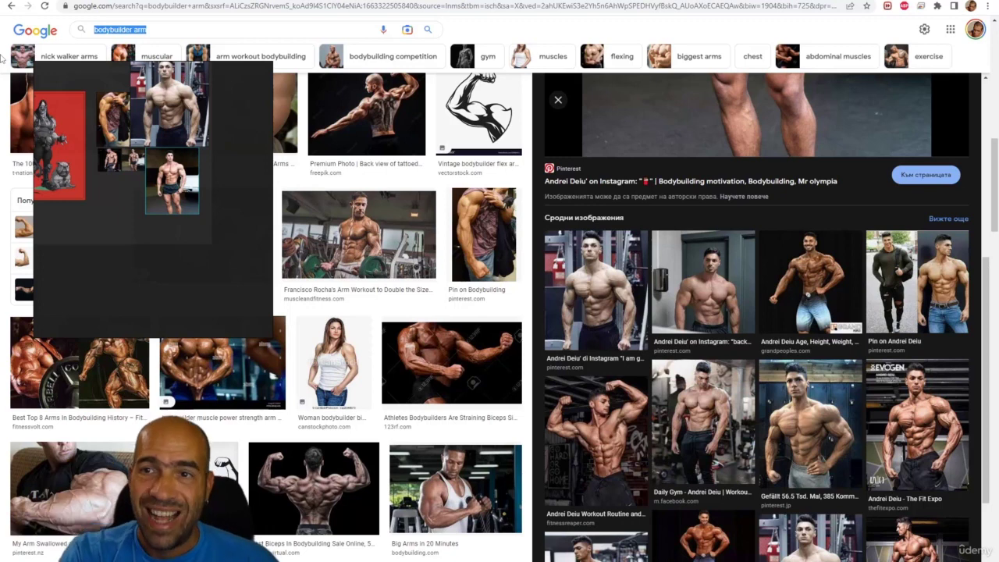
text(pinter)
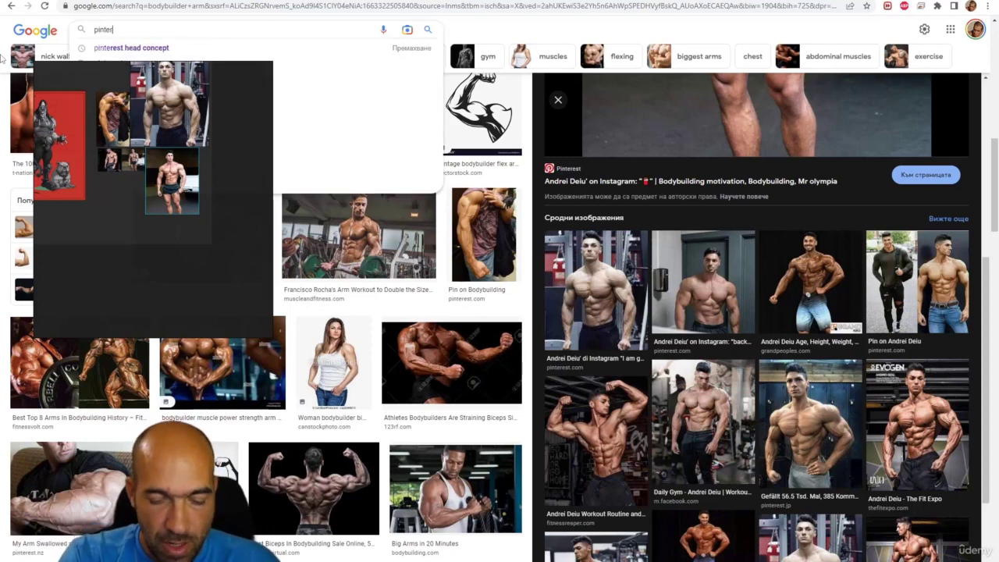
text(est )
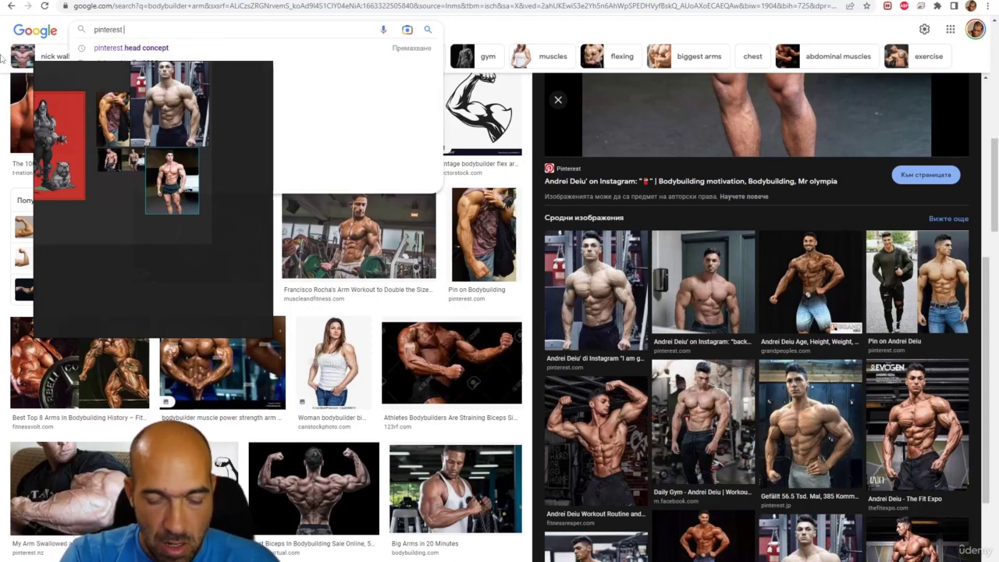
text(anatomy )
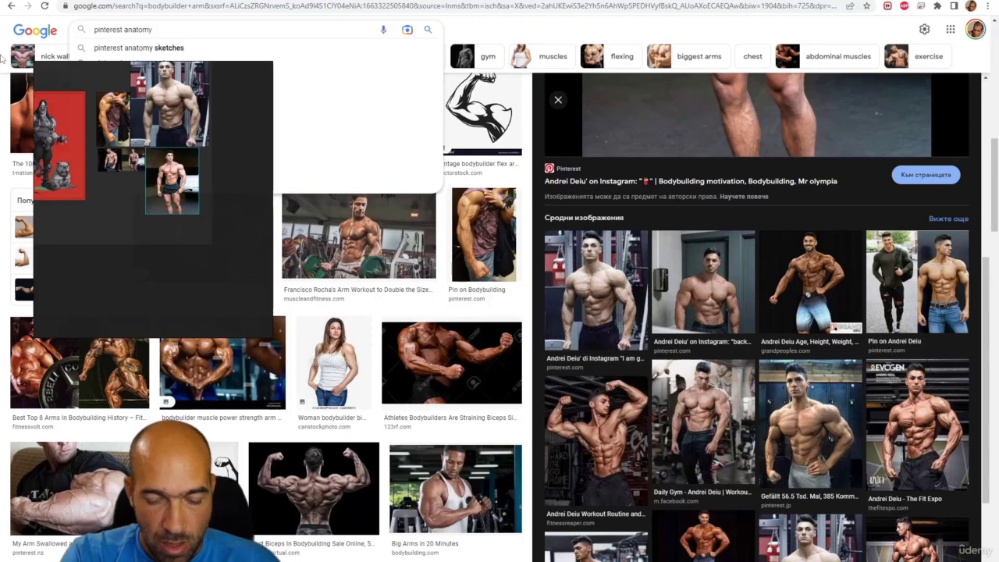
text(muscular)
key(Return)
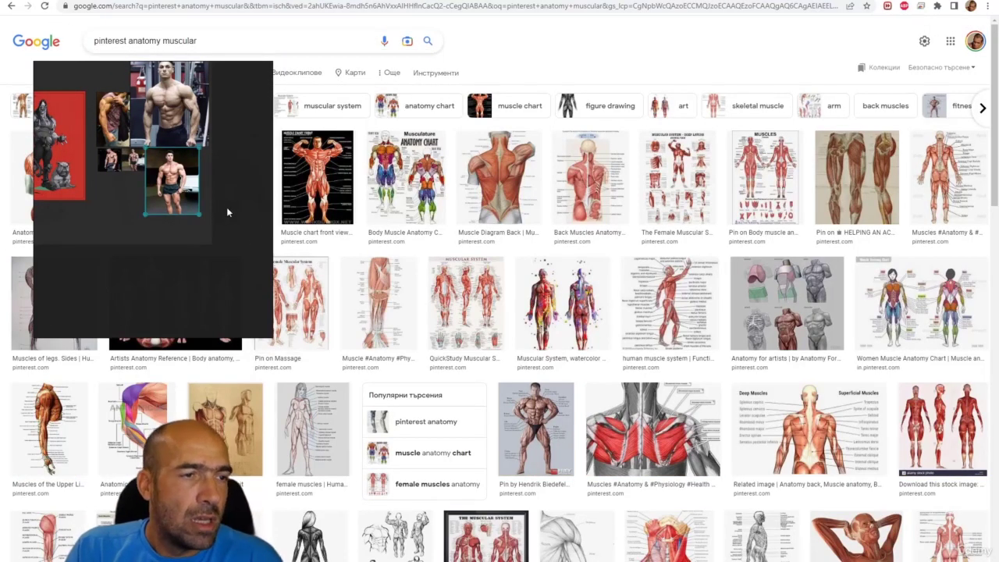
Move the PureRef window off the first results and open the back-view human muscle drawing on its Pinterest page.
drag(235, 199, 407, 288)
click(62, 205)
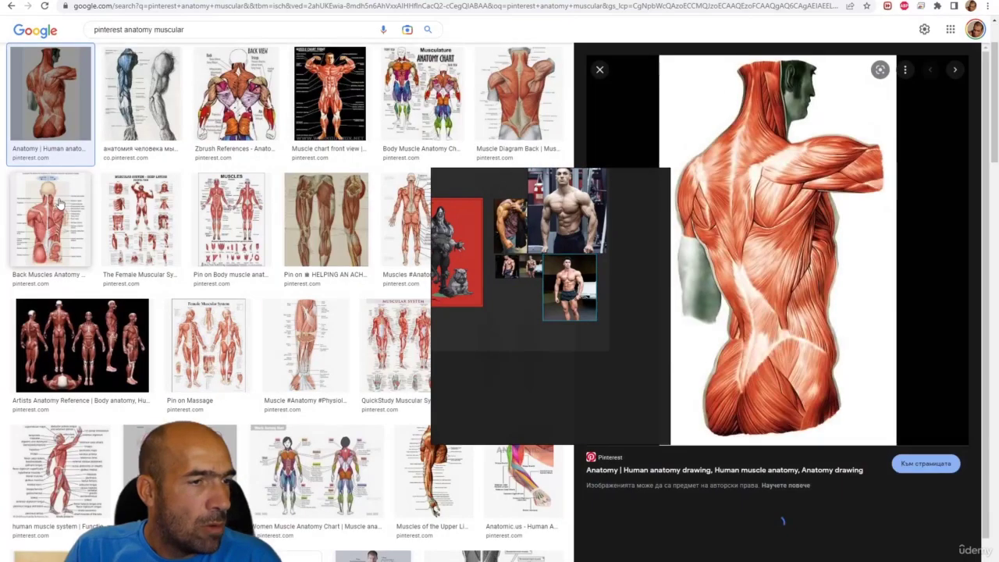
click(705, 471)
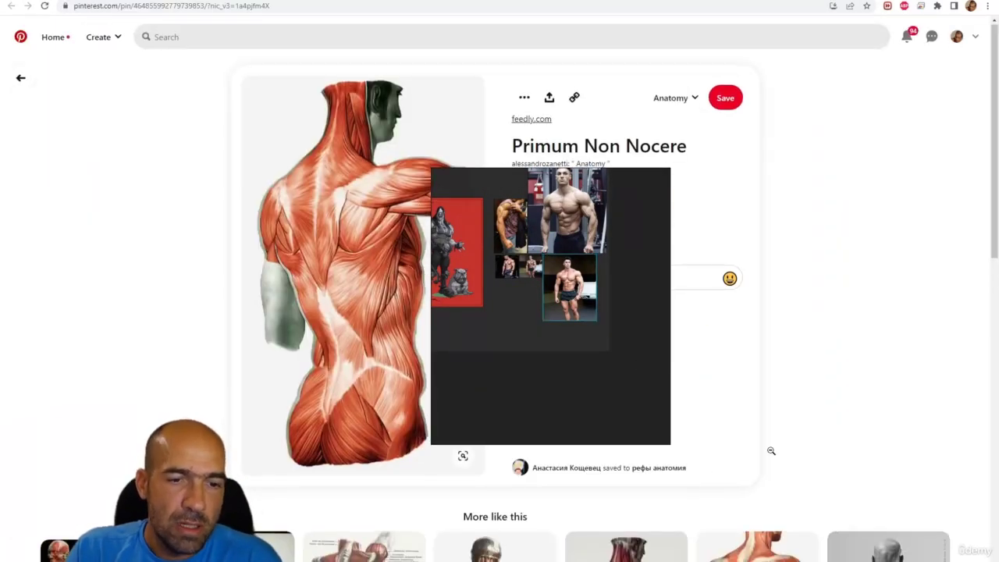
Look through the related anatomy pins under the back-muscle drawing for useful muscle references.
scroll(771, 450, down, 5)
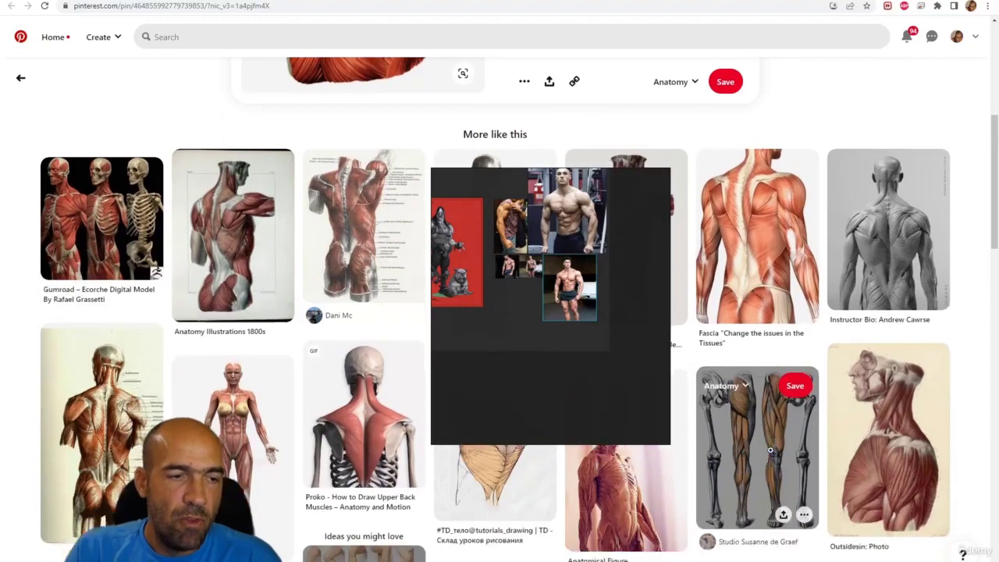
scroll(770, 450, down, 2)
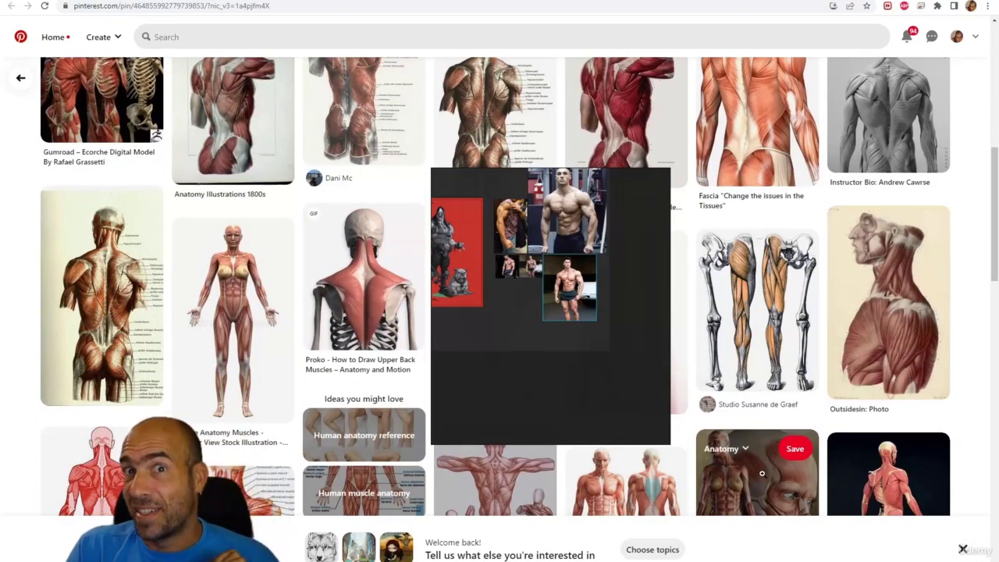
scroll(234, 327, up, 2)
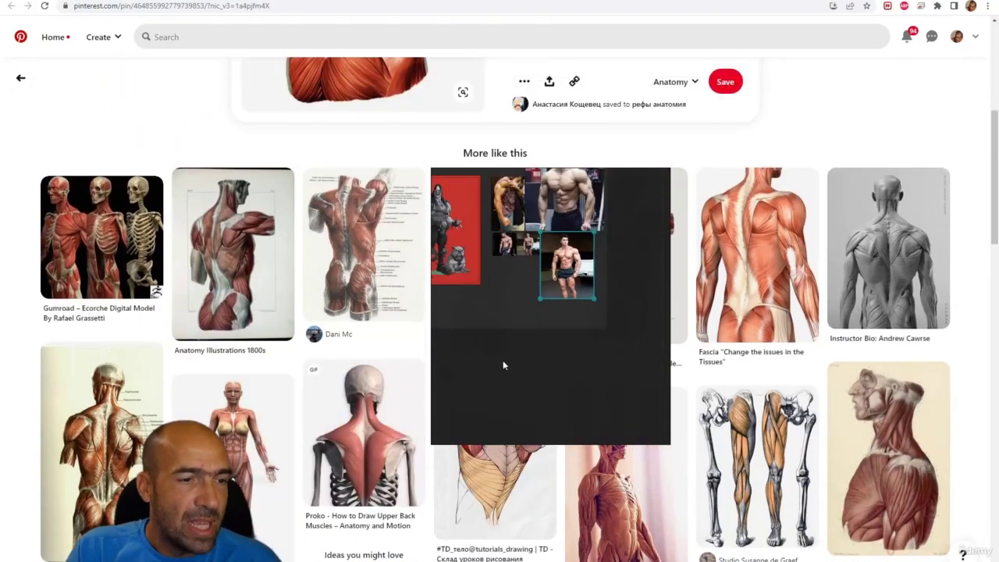
scroll(315, 341, down, 5)
scroll(315, 341, up, 4)
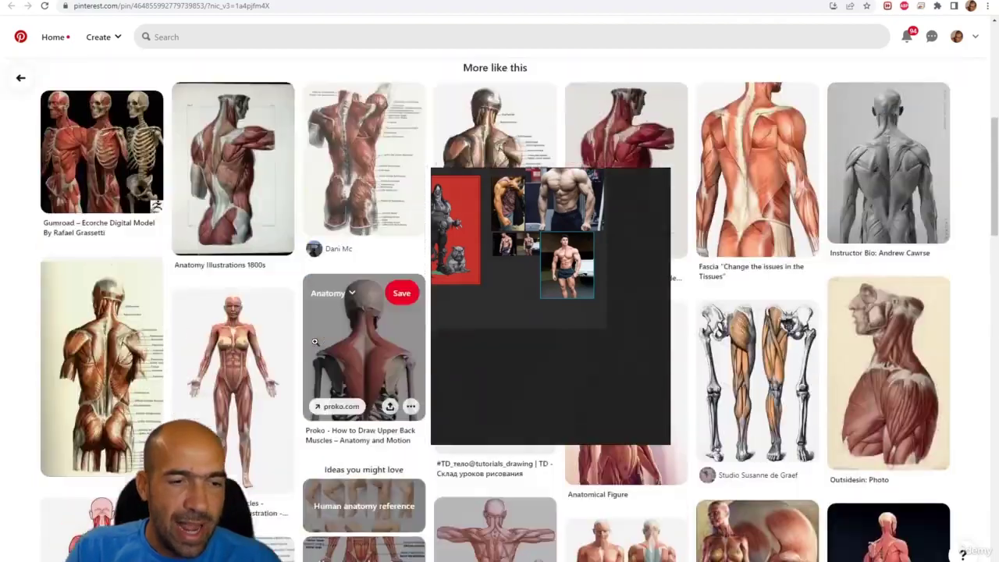
scroll(314, 341, up, 5)
Move the PureRef window off the middle of the pins and search Pinterest for "male anatomy".
drag(661, 387, 896, 503)
click(360, 39)
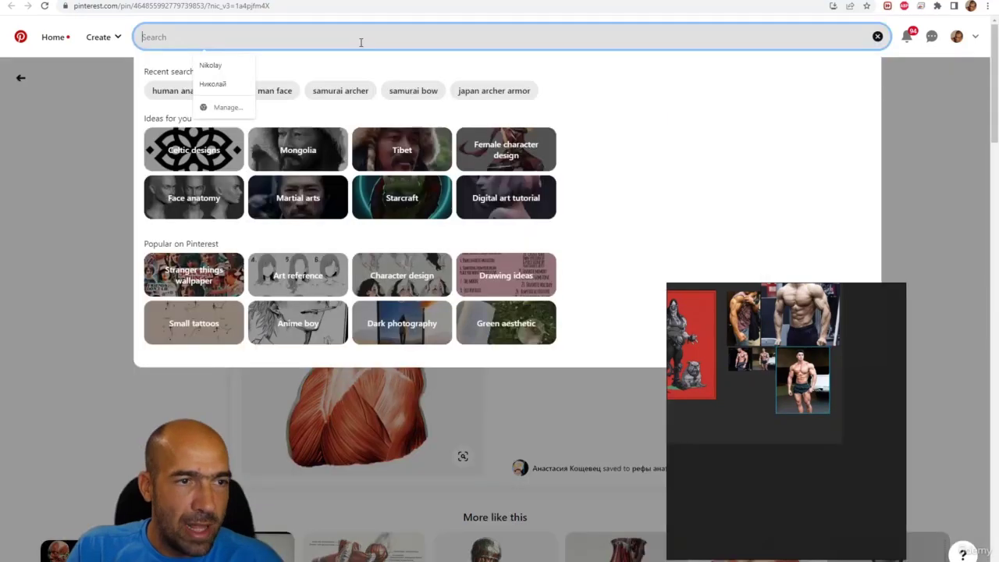
text(human)
key(BackSpace)
key(BackSpace)
key(BackSpace)
key(BackSpace)
key(BackSpace)
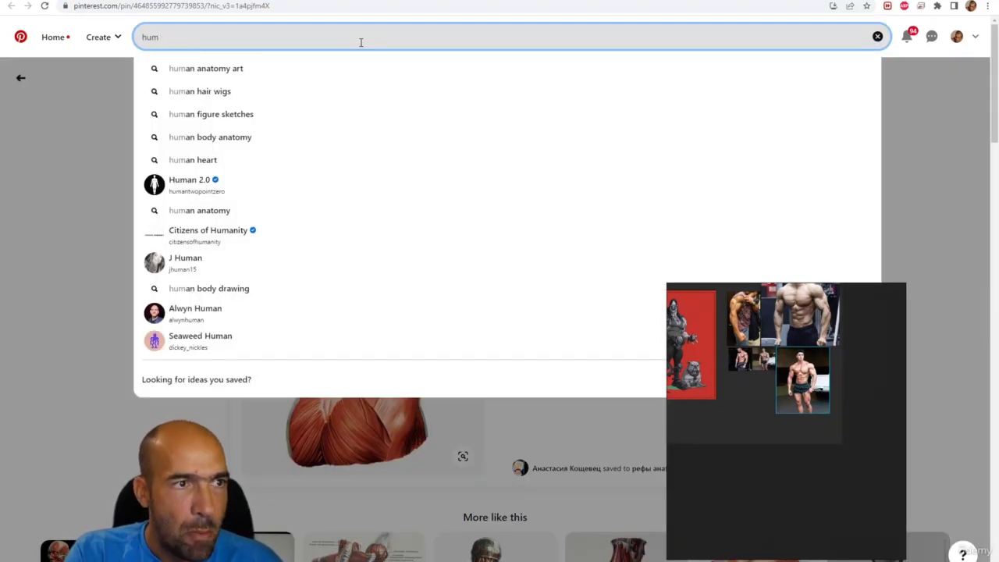
text(male an)
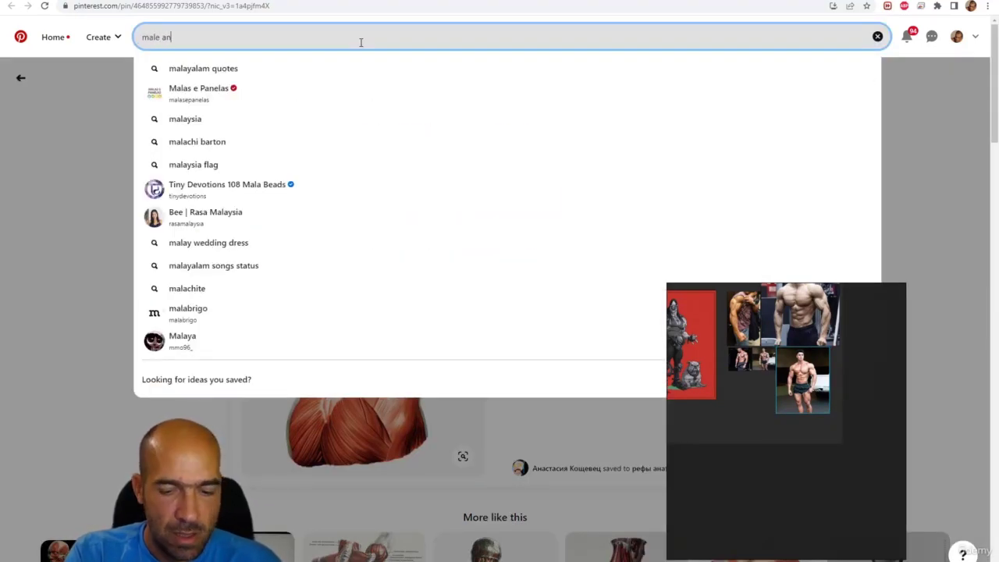
text(atomy)
key(Return)
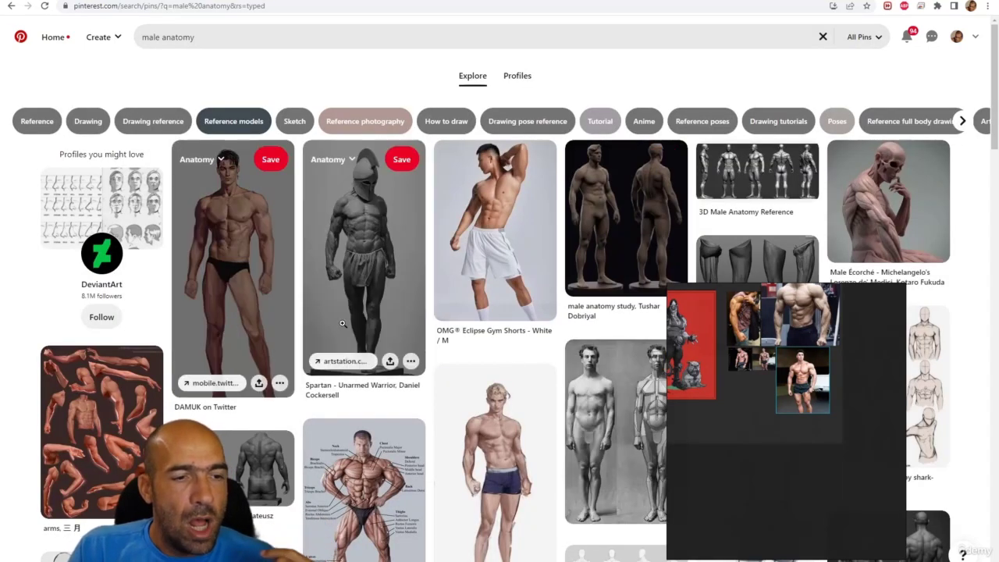
Open the grey front-and-back Male Anatomy Ref pin, followed by the related Male-FullBody-Standard-Asia sculpt.
scroll(439, 346, down, 3)
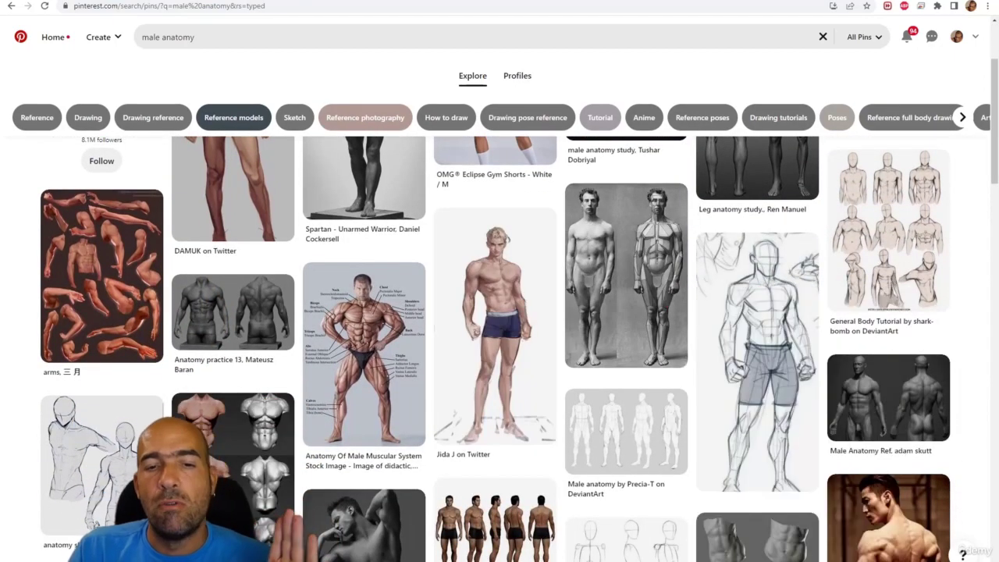
scroll(897, 497, up, 2)
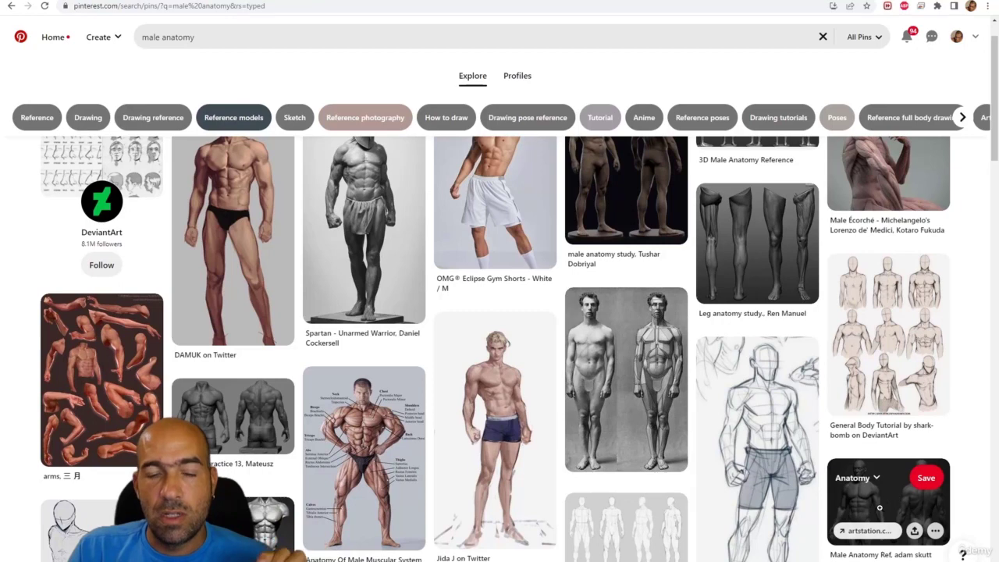
click(880, 508)
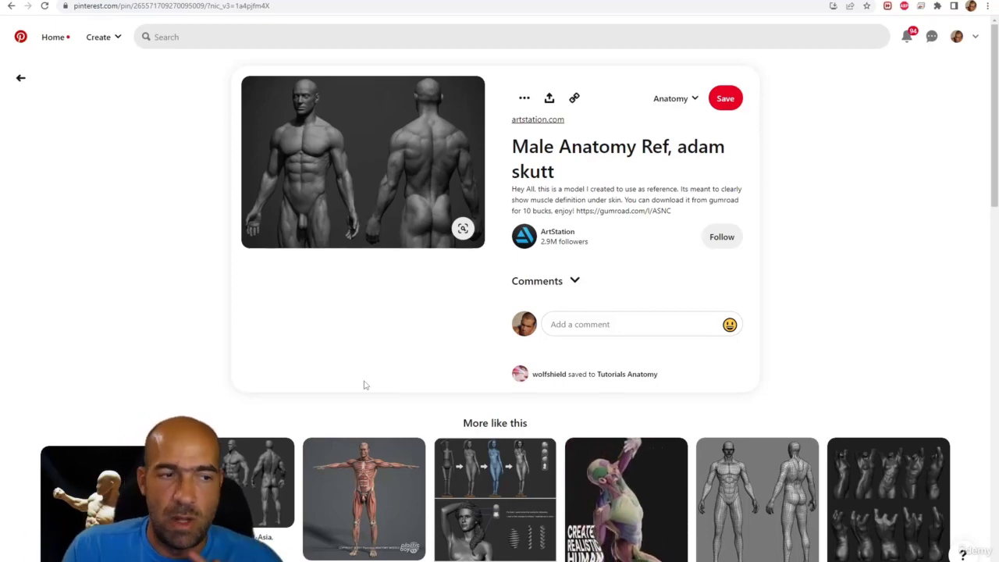
scroll(352, 388, down, 1)
click(229, 429)
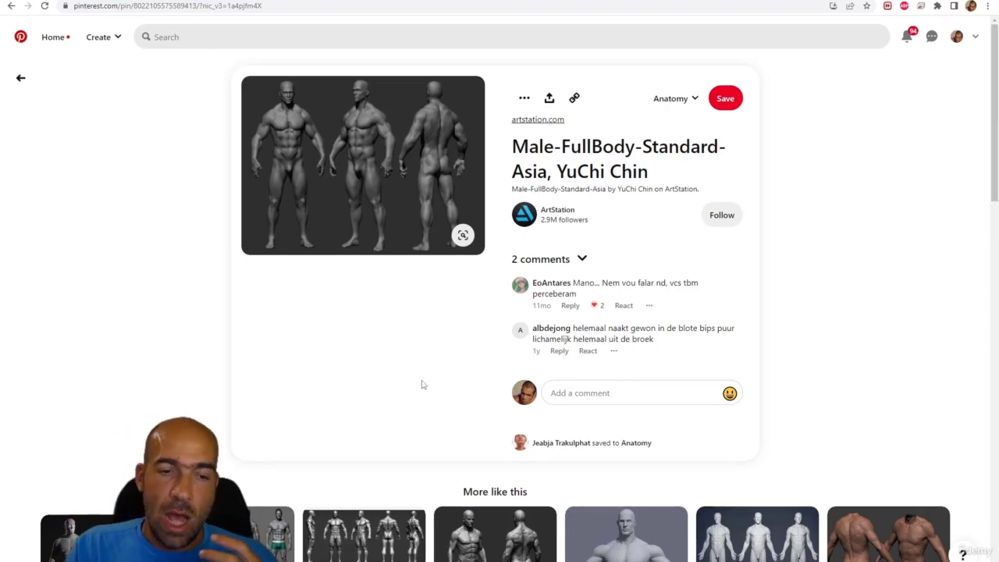
Open the related back-view muscular sculpt with wireframe, followed by the front-view Venom sculpt from its related pins.
scroll(421, 384, down, 4)
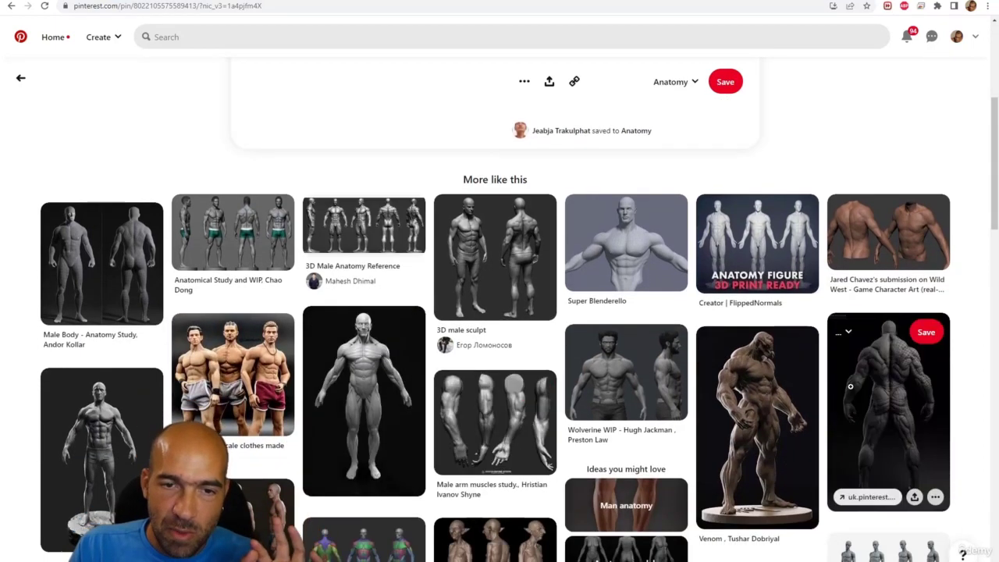
click(850, 385)
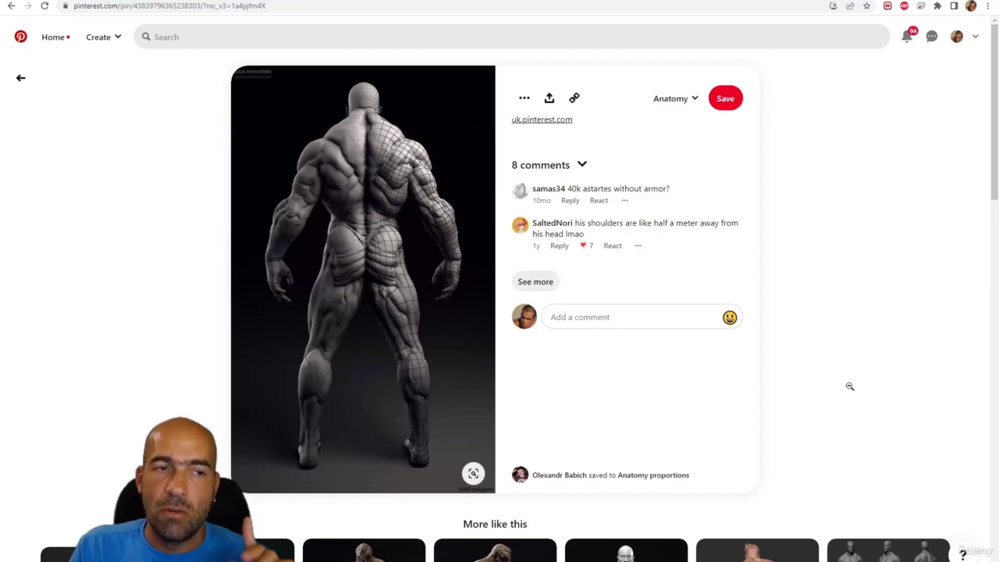
scroll(849, 386, down, 5)
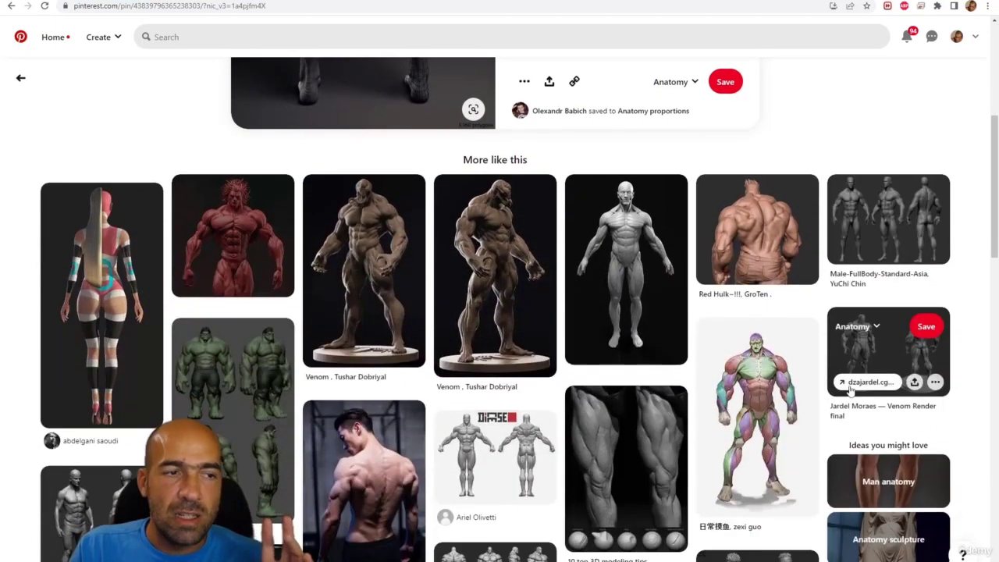
scroll(850, 391, down, 4)
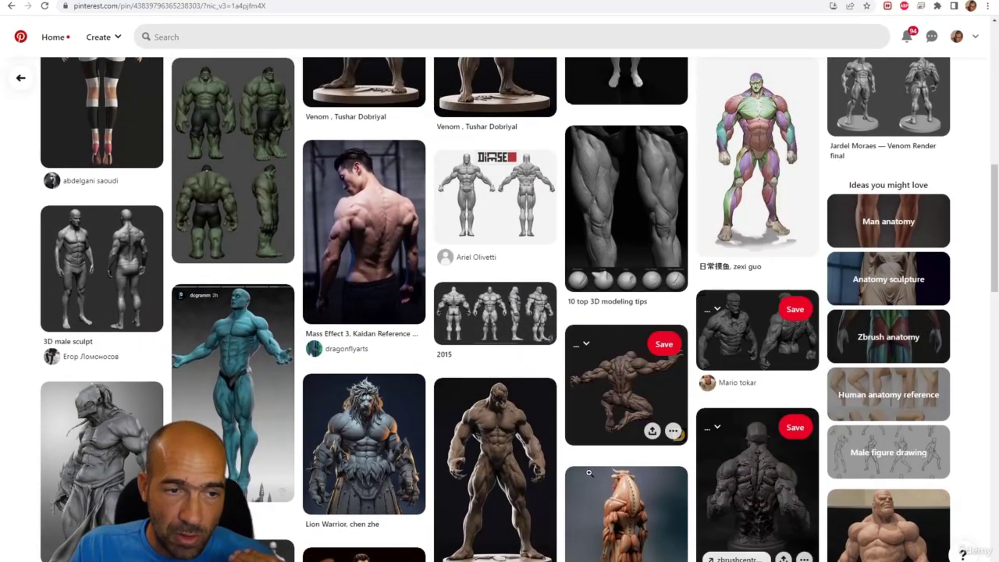
click(524, 461)
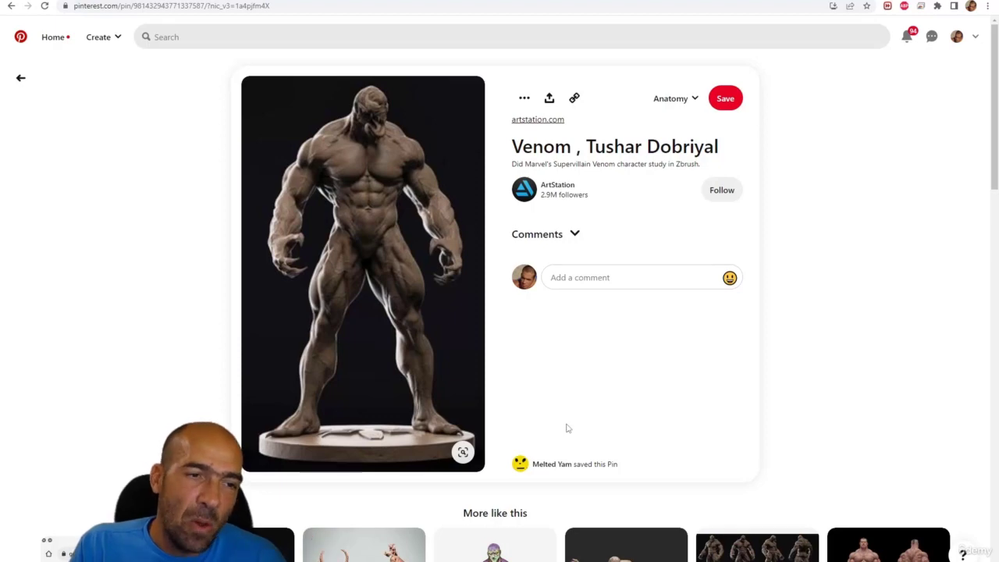
Open the colour-coded full-body muscle figure among the pins related to the Venom sculpt.
scroll(565, 426, down, 3)
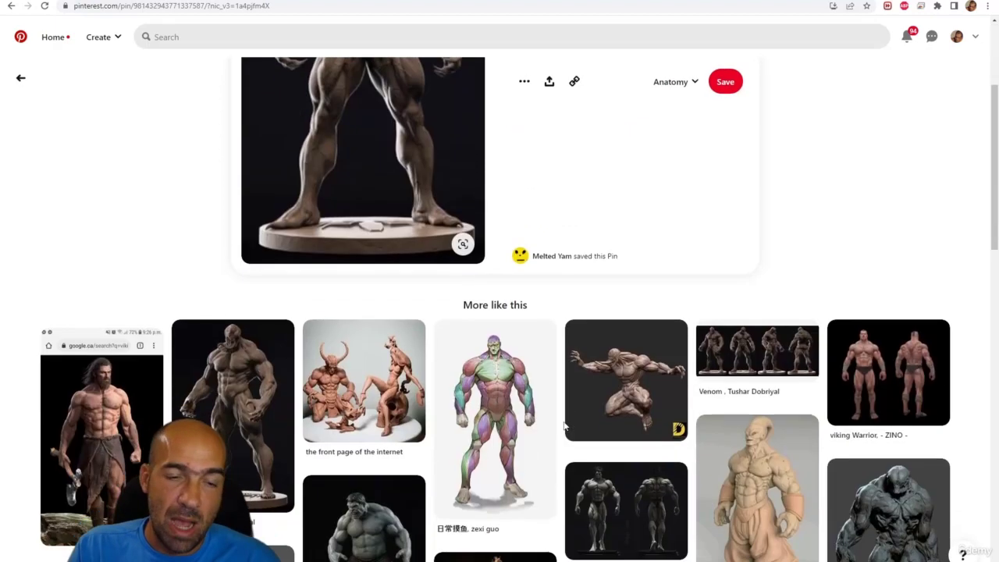
scroll(565, 426, down, 1)
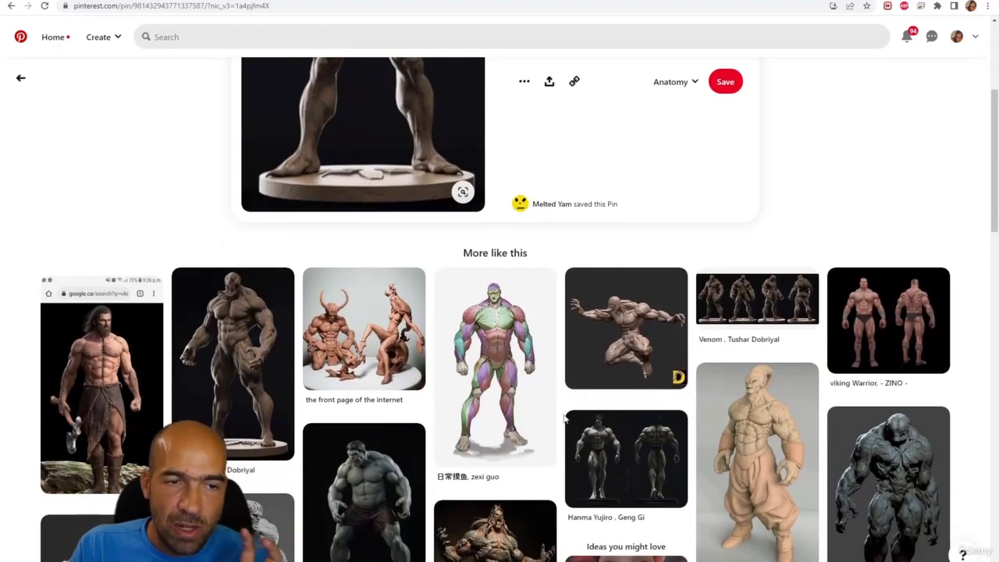
click(494, 361)
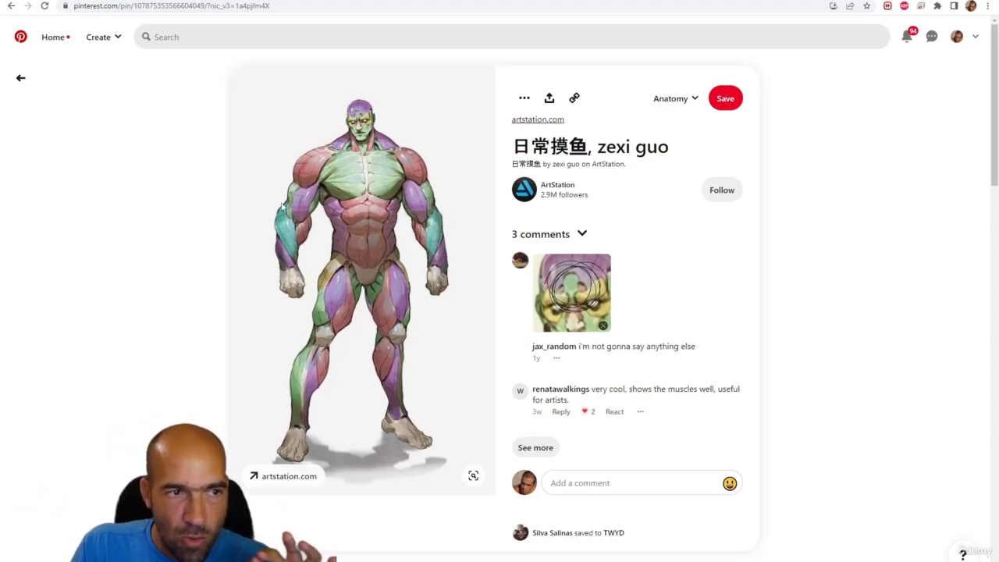
Open the grey Master Logan swordsman drawing and look through its related pins for muscular character references.
scroll(131, 228, down, 5)
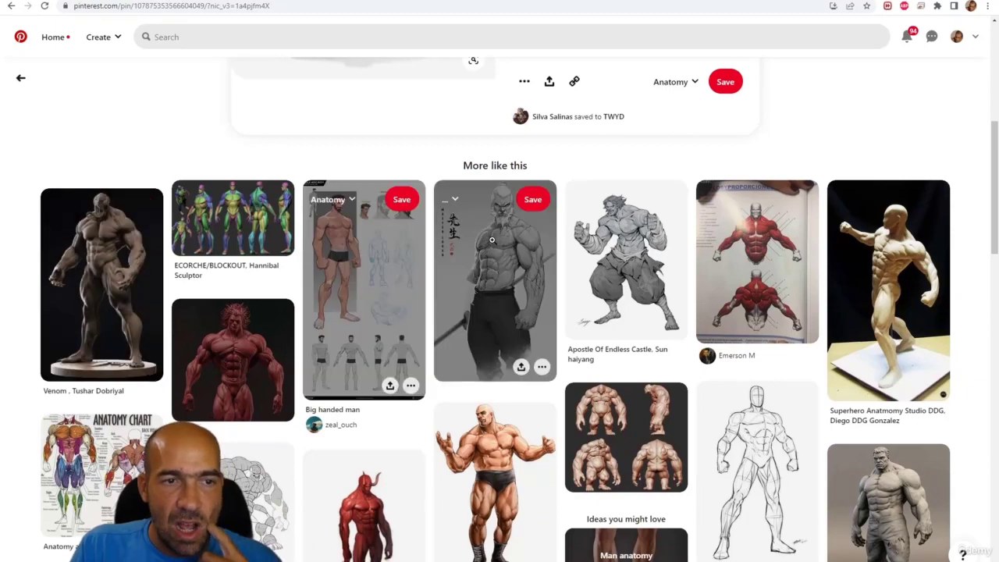
click(483, 279)
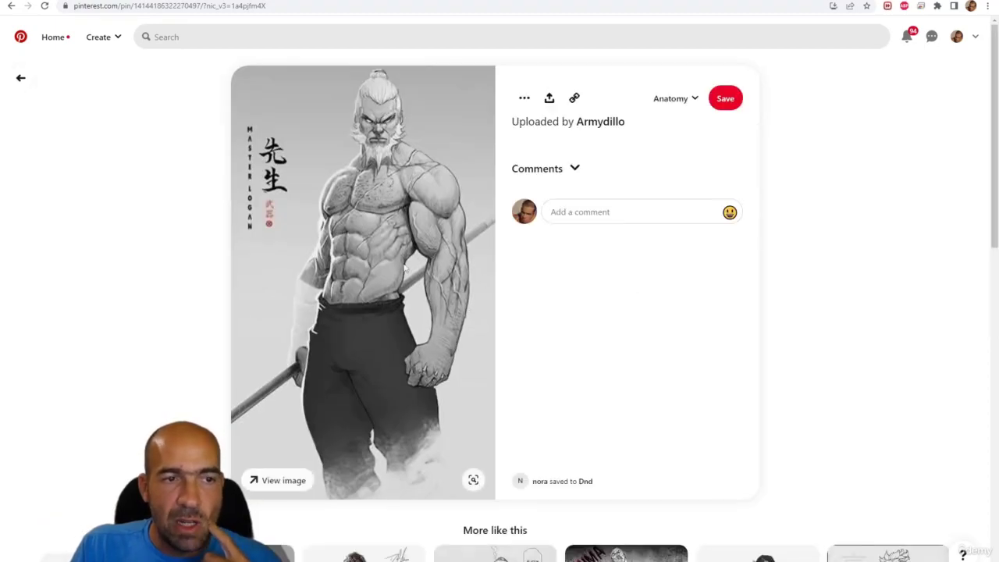
scroll(353, 195, down, 4)
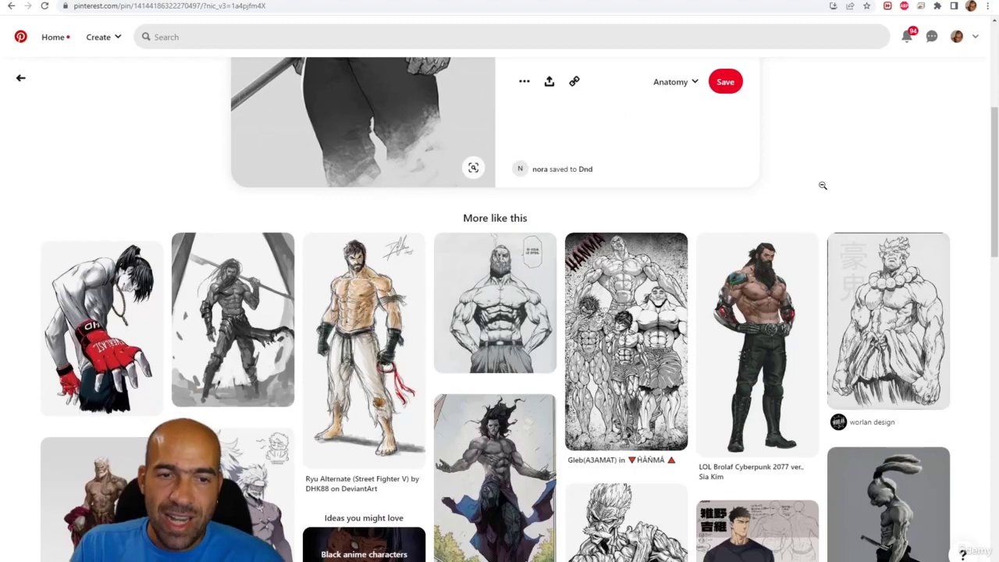
scroll(823, 186, down, 1)
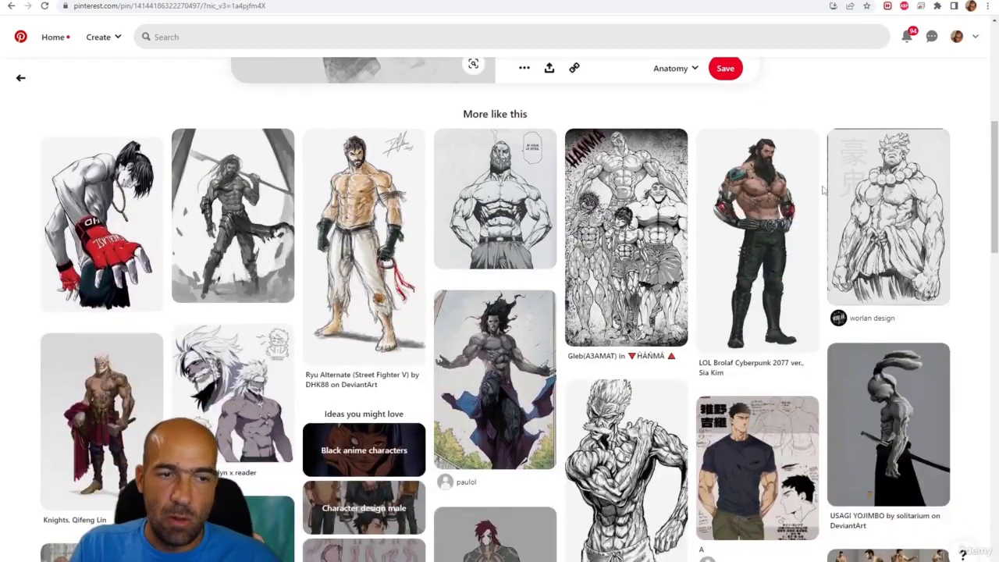
scroll(823, 189, down, 2)
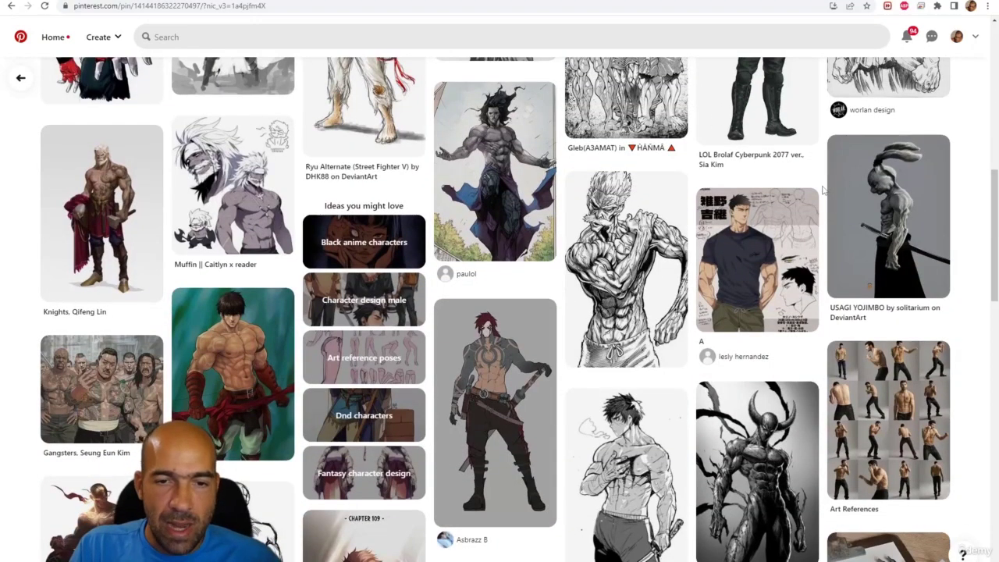
scroll(823, 189, down, 2)
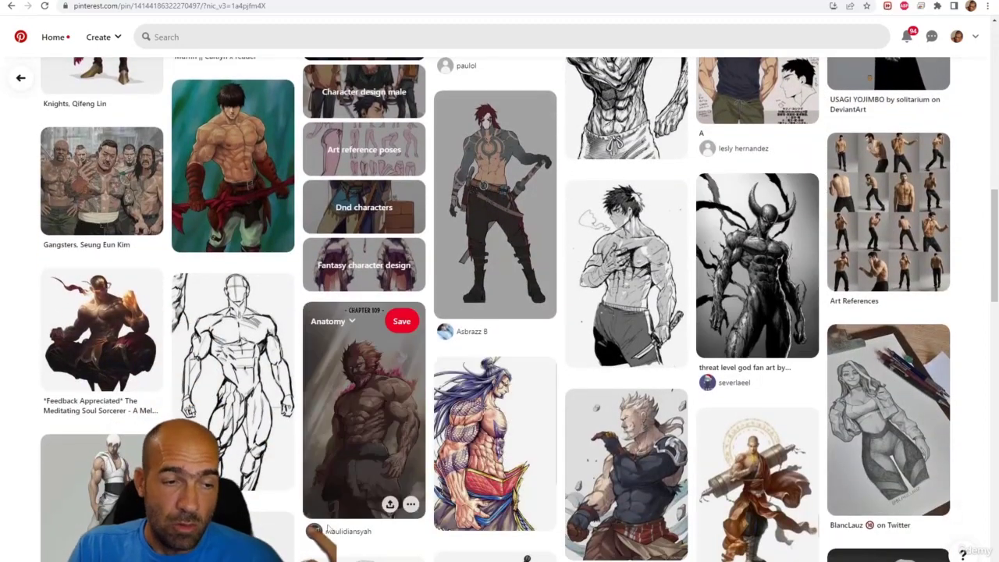
Bring the PureRef board back to the front and examine the large gym photo's torso and arms up close.
key(alt+Tab)
scroll(832, 318, up, 4)
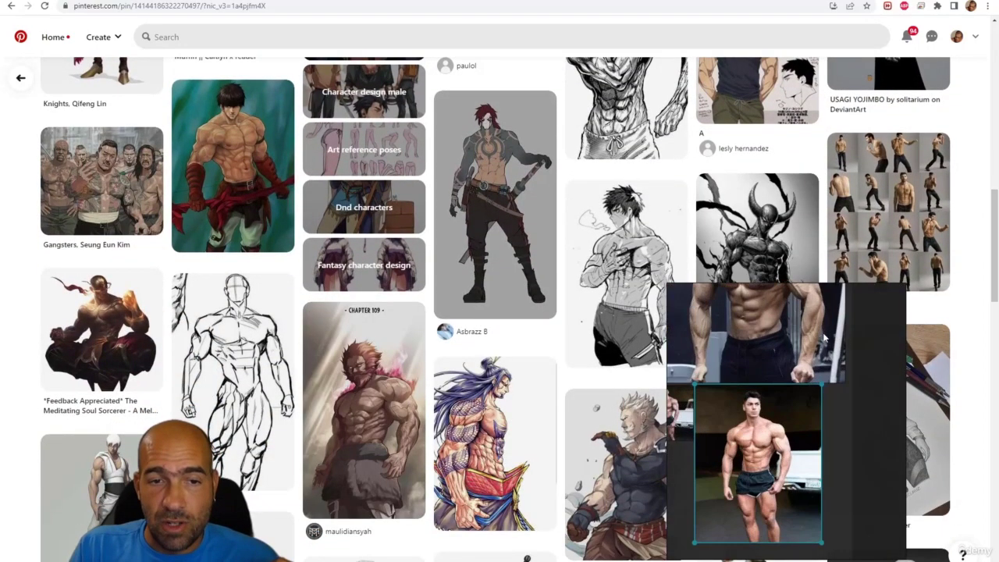
drag(813, 319, 850, 401)
scroll(764, 357, up, 3)
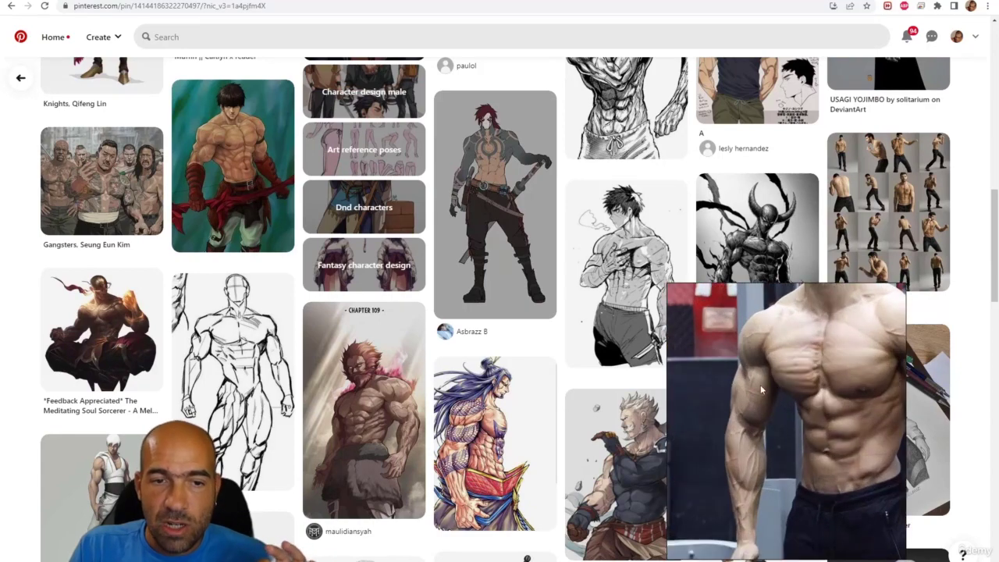
scroll(756, 380, down, 3)
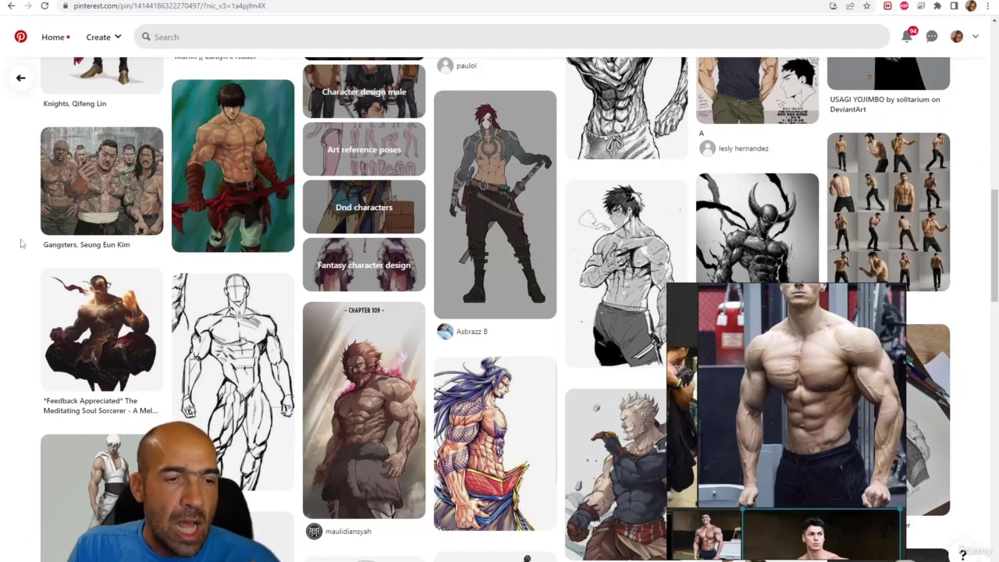
Search Pinterest for "anatomy reference".
scroll(144, 256, up, 5)
scroll(144, 256, up, 6)
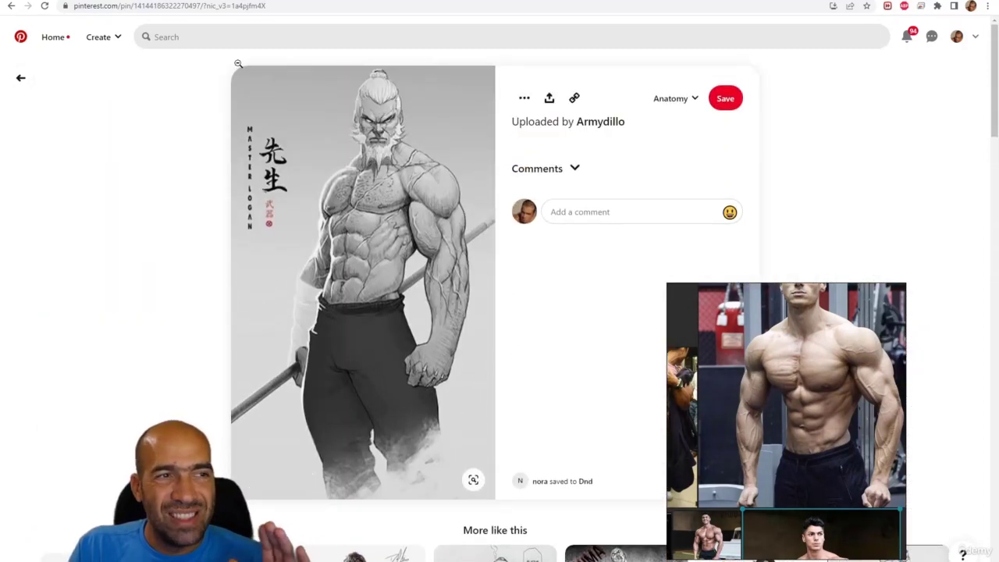
click(238, 37)
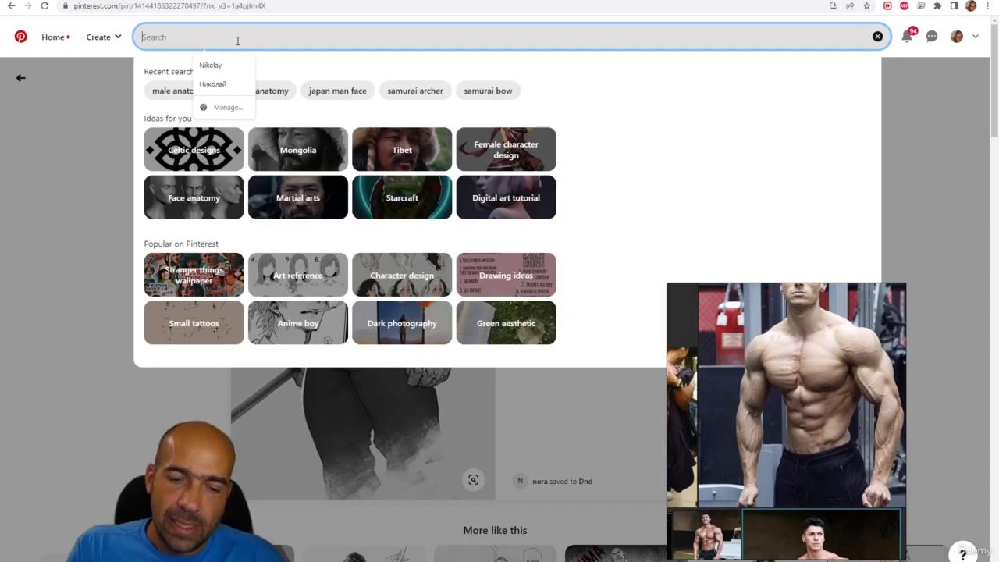
text(anatomy )
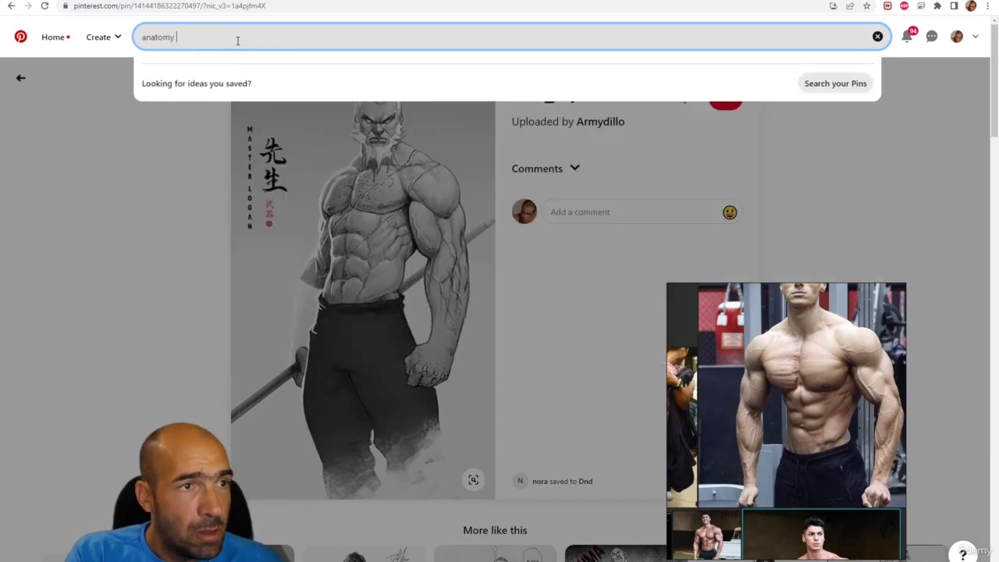
text(refere)
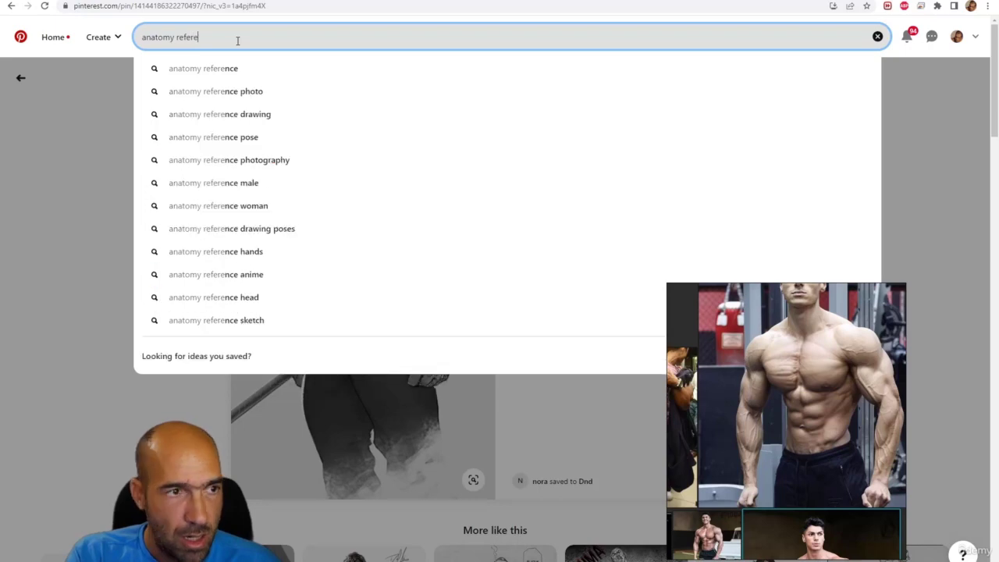
text(nce)
key(BackSpace)
key(BackSpace)
text(e)
key(Return)
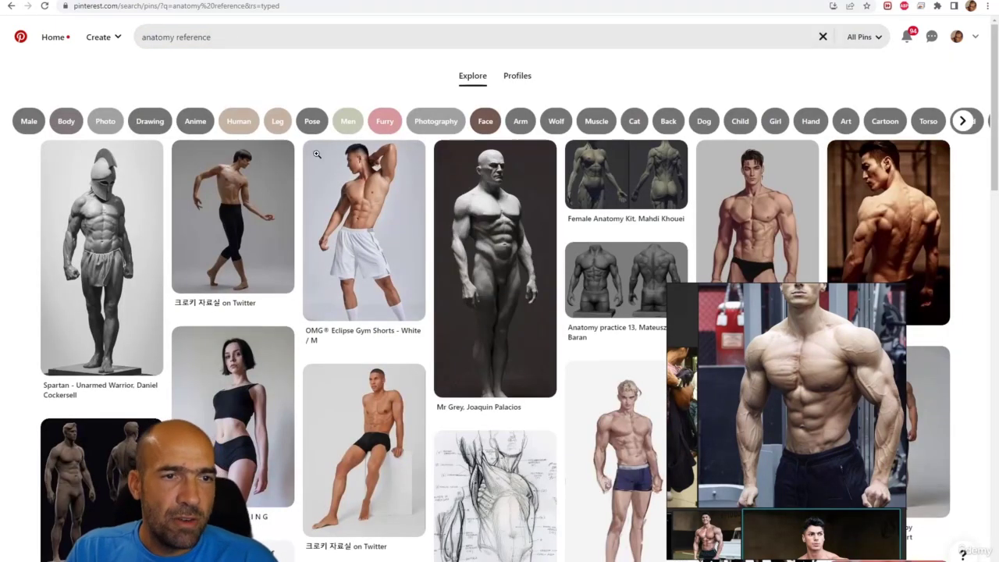
Open the Mr Grey male sculpture pin and look through its related pins for anatomy references.
click(516, 269)
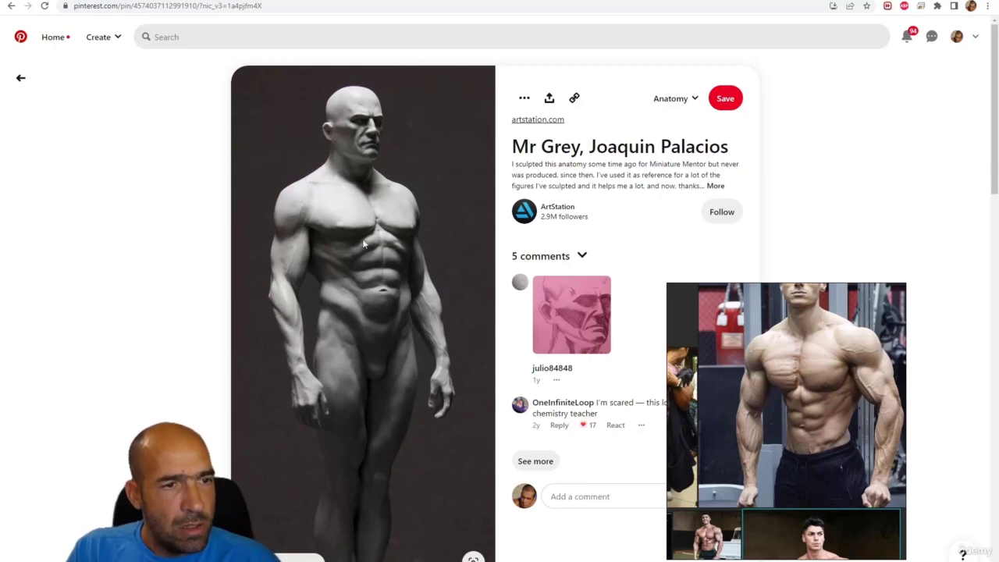
scroll(371, 277, down, 2)
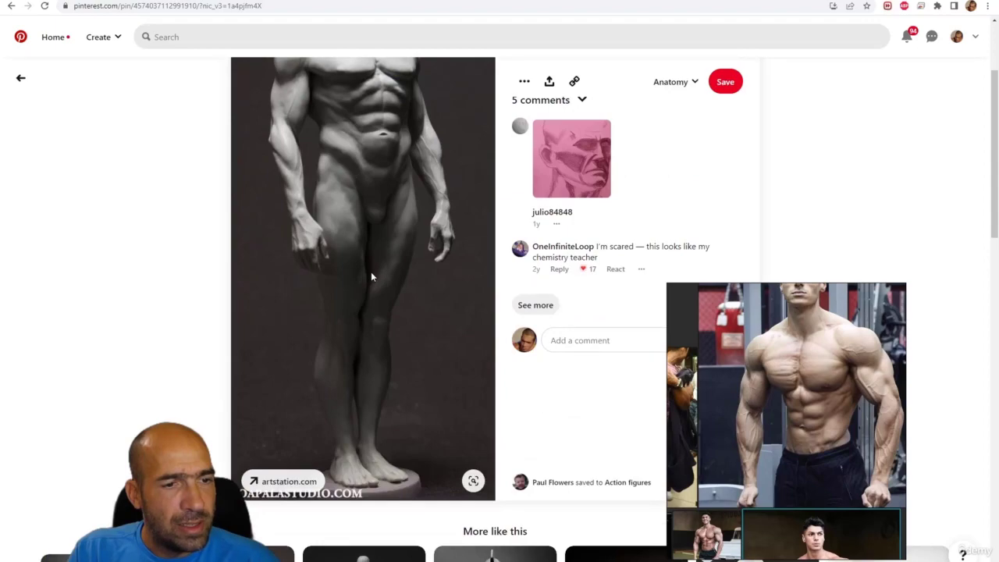
scroll(372, 277, down, 2)
scroll(371, 277, up, 2)
scroll(371, 276, down, 6)
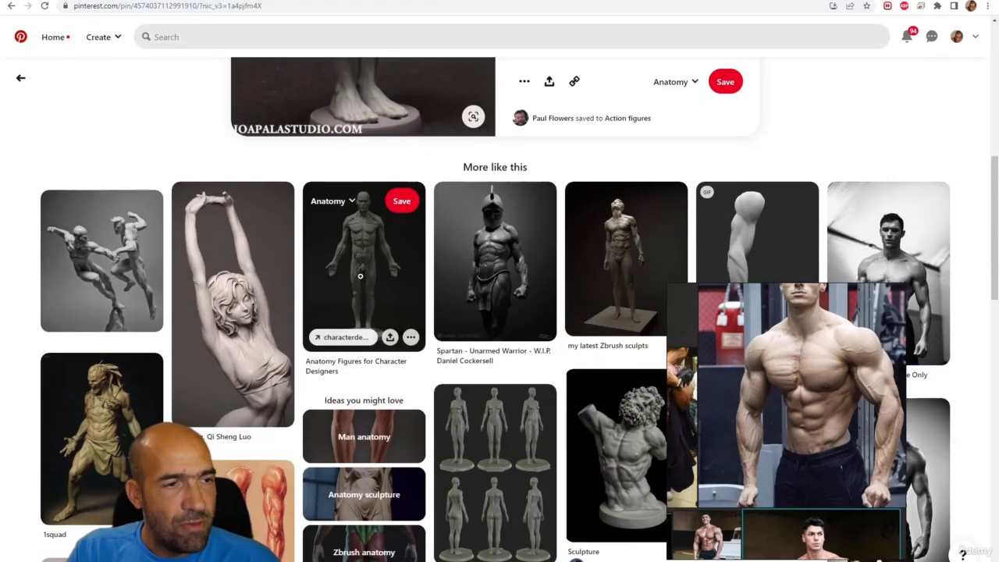
scroll(285, 271, down, 3)
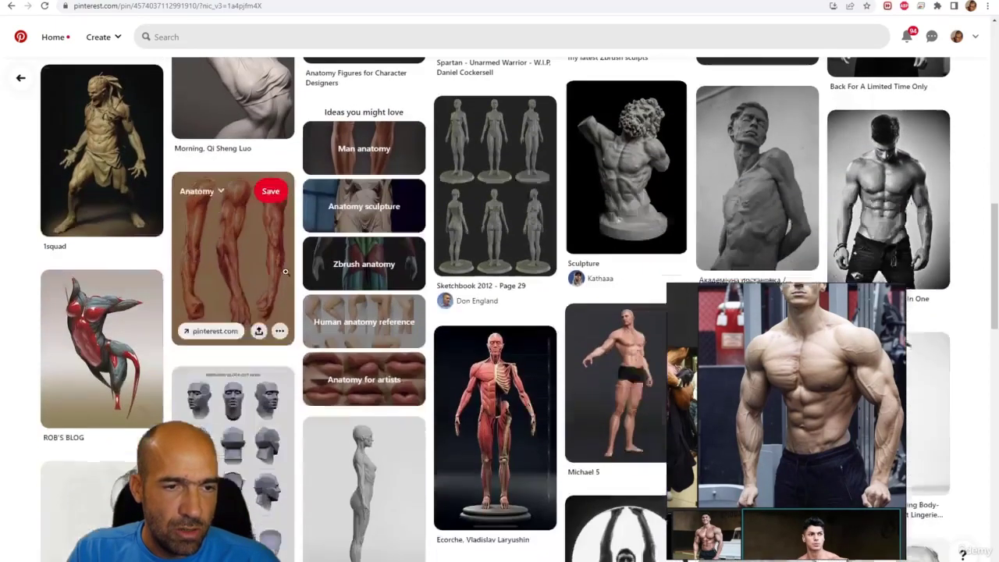
scroll(226, 419, down, 2)
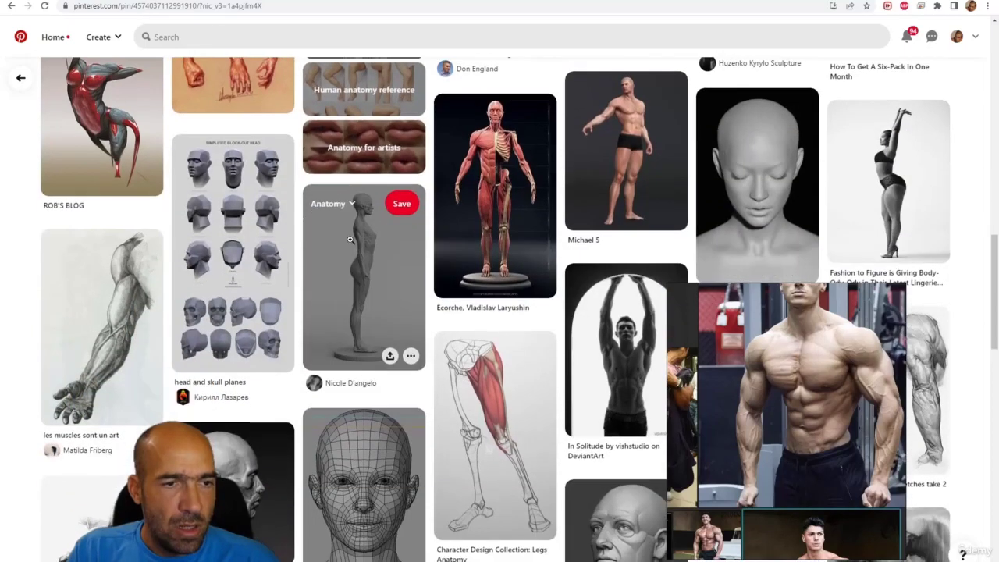
Open the Character Design Collection: Legs Anatomy pin with red muscle sketches and add its image to the PureRef board beside the gym photos.
scroll(376, 258, down, 1)
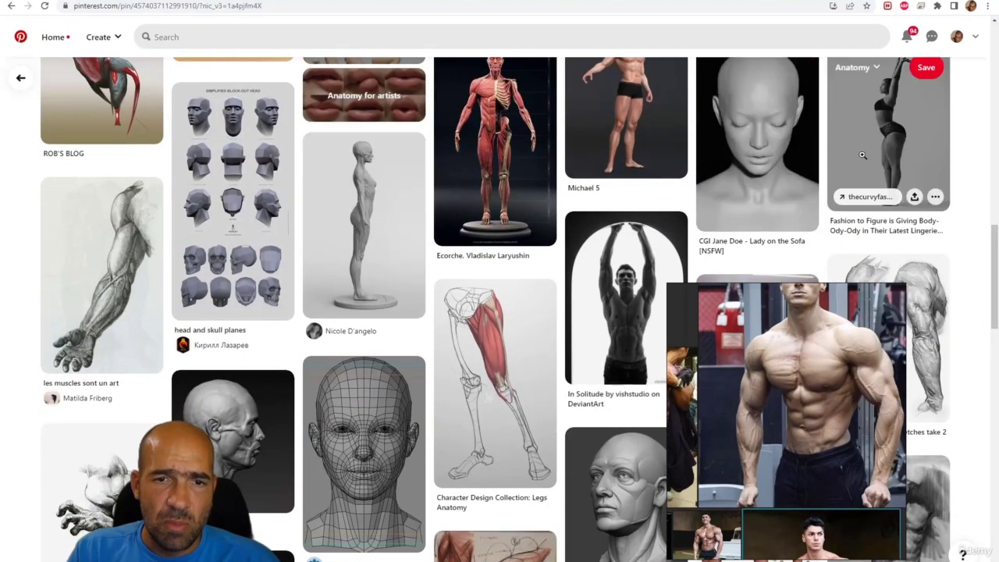
scroll(801, 173, down, 1)
scroll(800, 173, down, 2)
scroll(723, 205, down, 2)
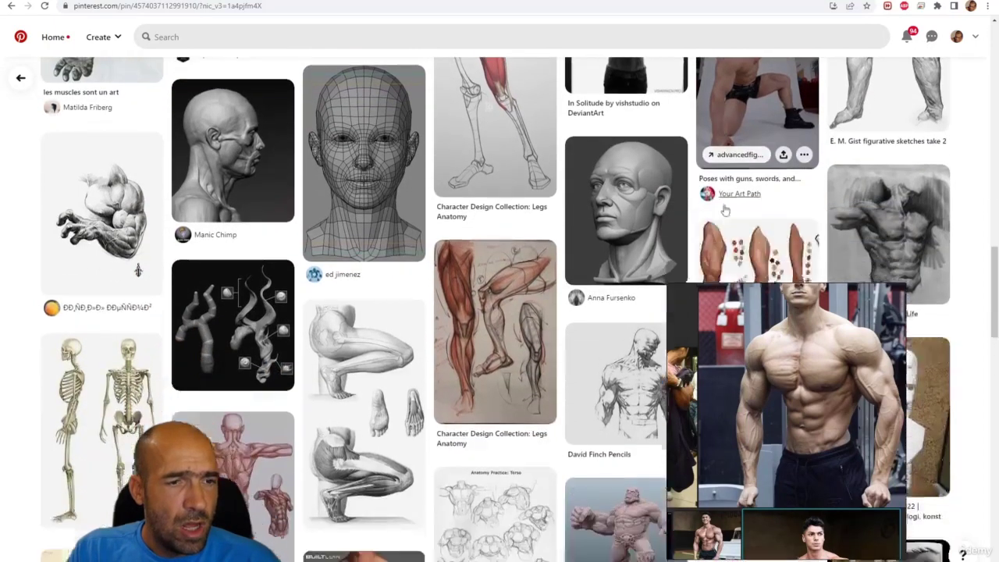
click(516, 301)
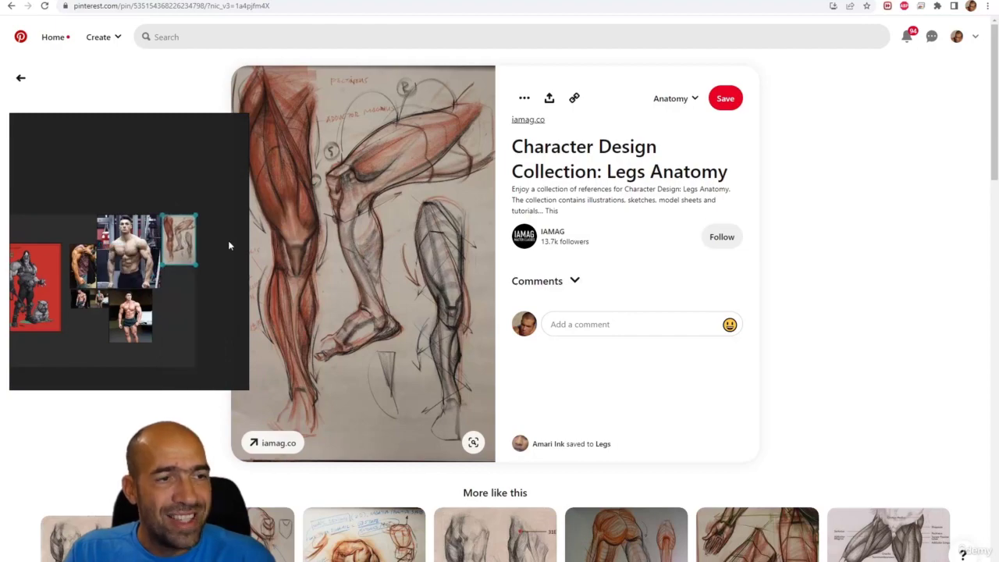
Open the related Drawing the Hamstrings pin and add its image to the board below the red leg muscle sketch.
scroll(859, 271, down, 3)
scroll(859, 270, down, 1)
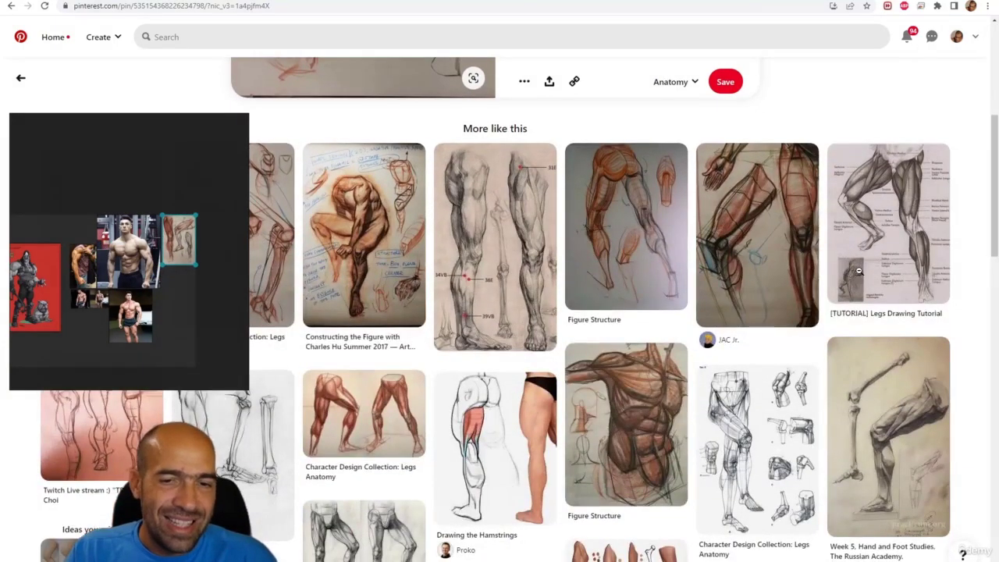
scroll(859, 271, down, 1)
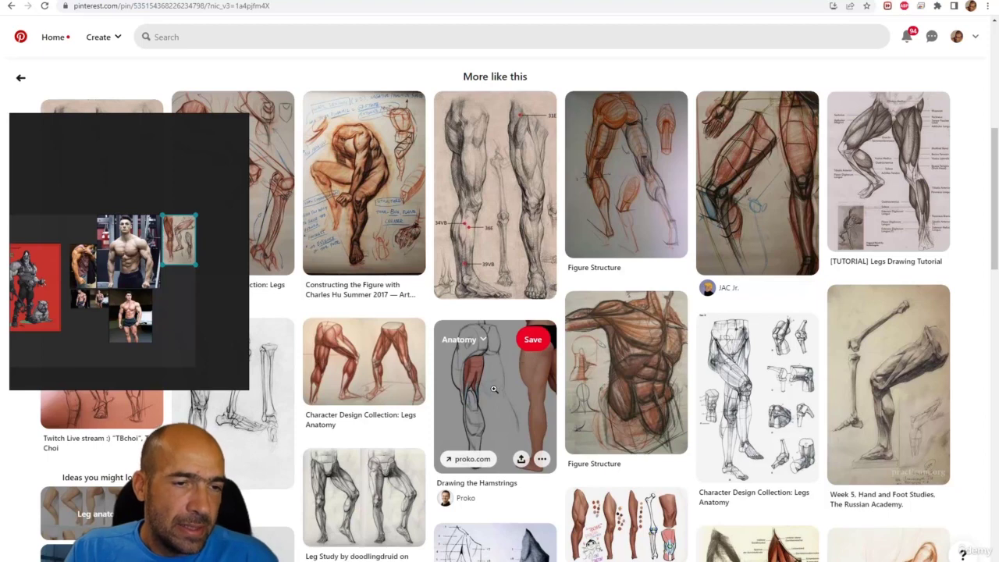
click(493, 388)
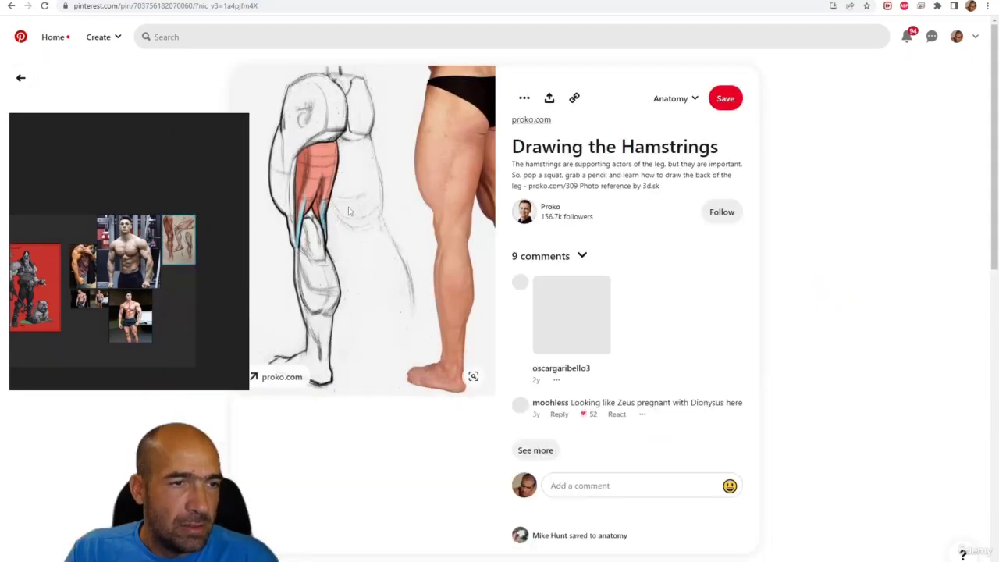
drag(349, 211, 179, 291)
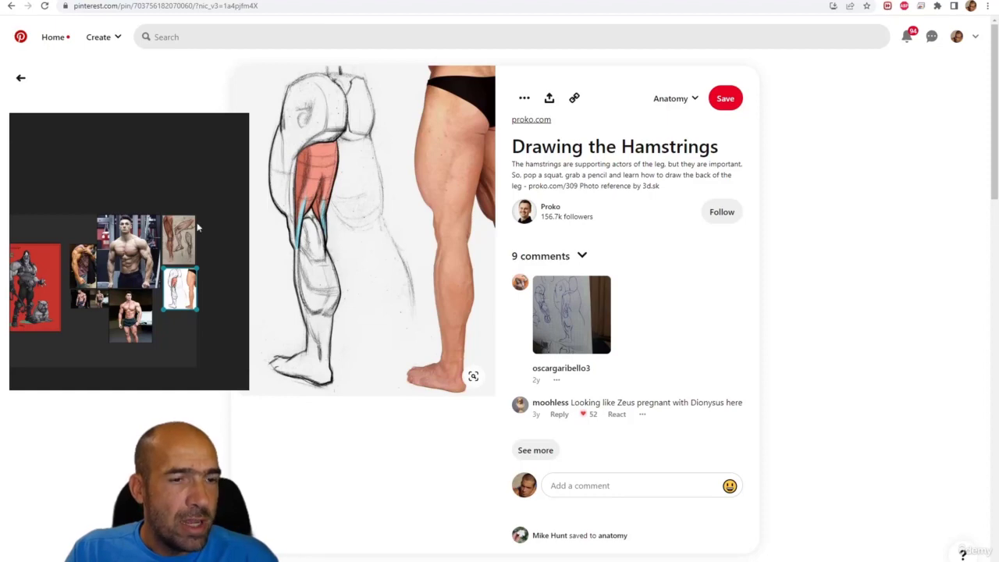
Open the related pin showing gridded legs from four views and add its image to the board below the hamstrings drawing.
scroll(452, 464, down, 3)
scroll(453, 465, down, 2)
click(406, 266)
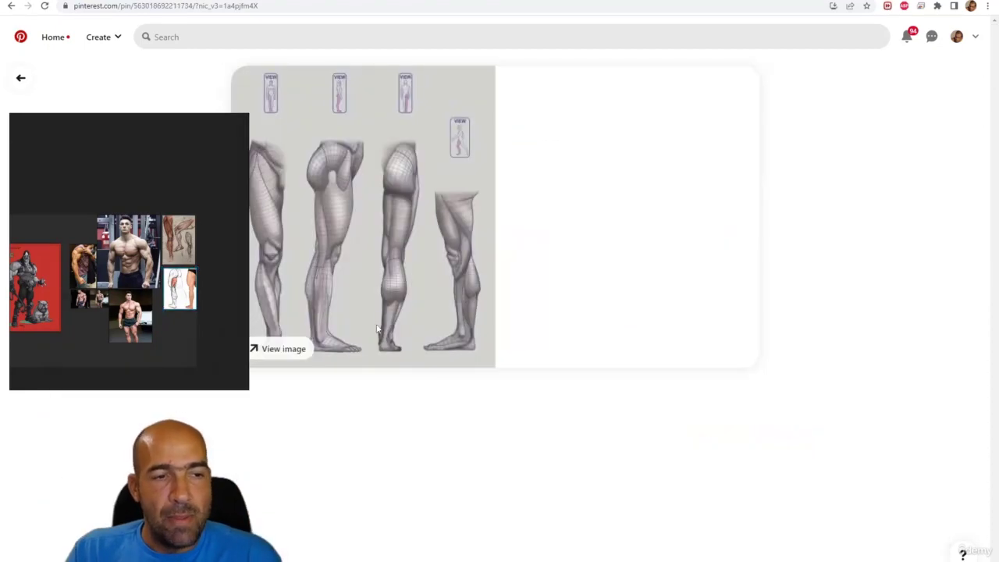
drag(426, 248, 182, 330)
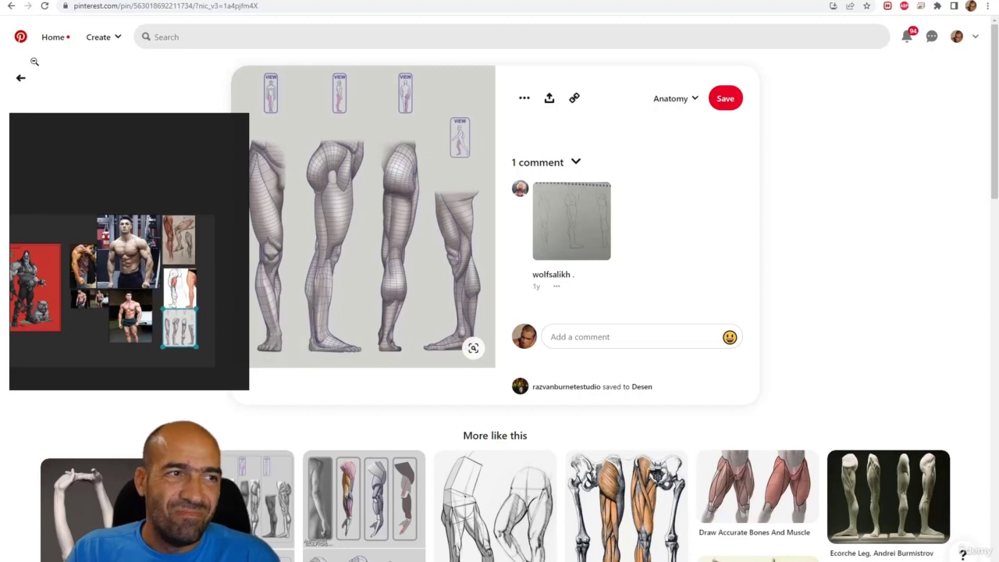
Open the related Tumblr pin of arm anatomy and gridded arm forms and add its image below the gridded legs.
scroll(637, 375, down, 2)
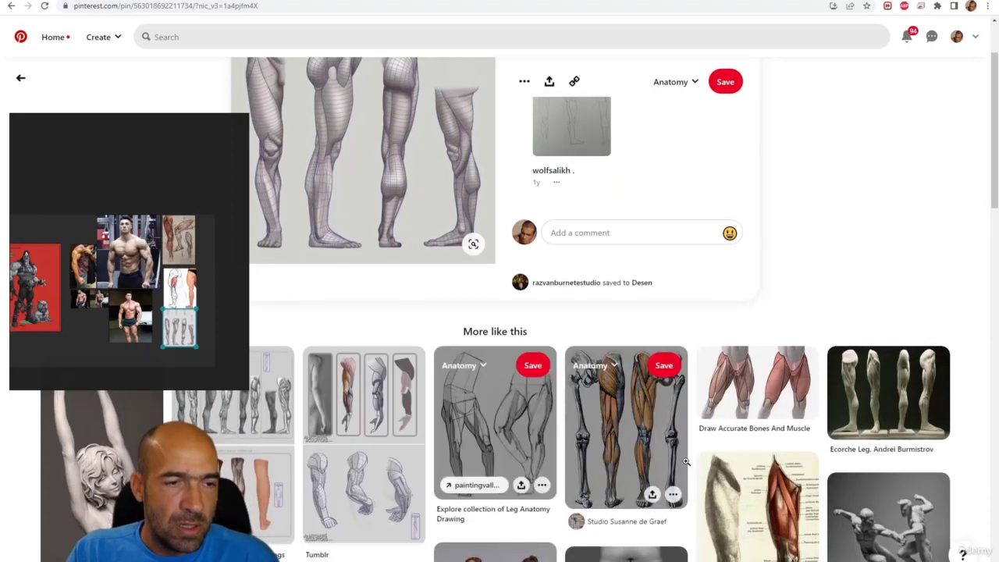
click(367, 497)
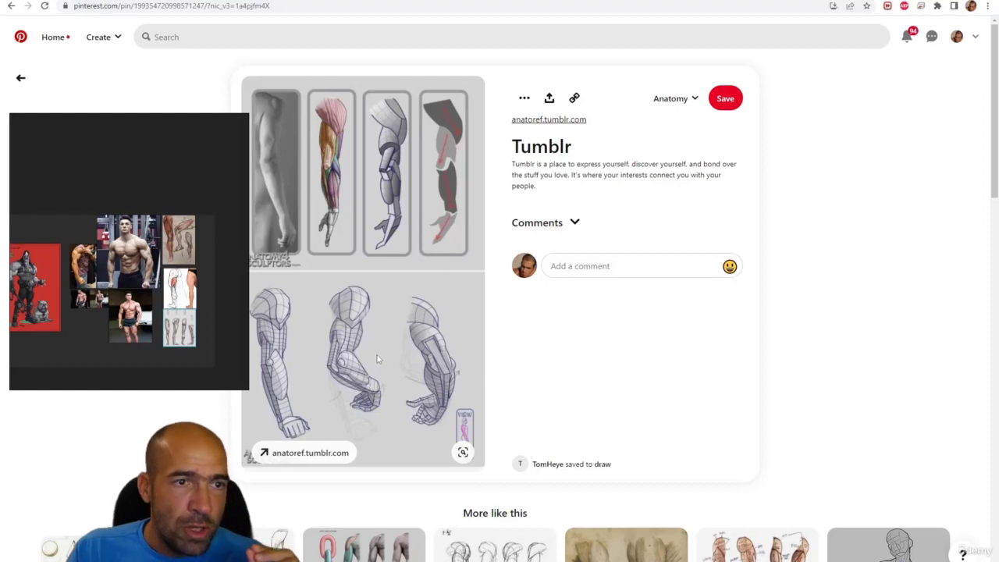
drag(377, 359, 178, 367)
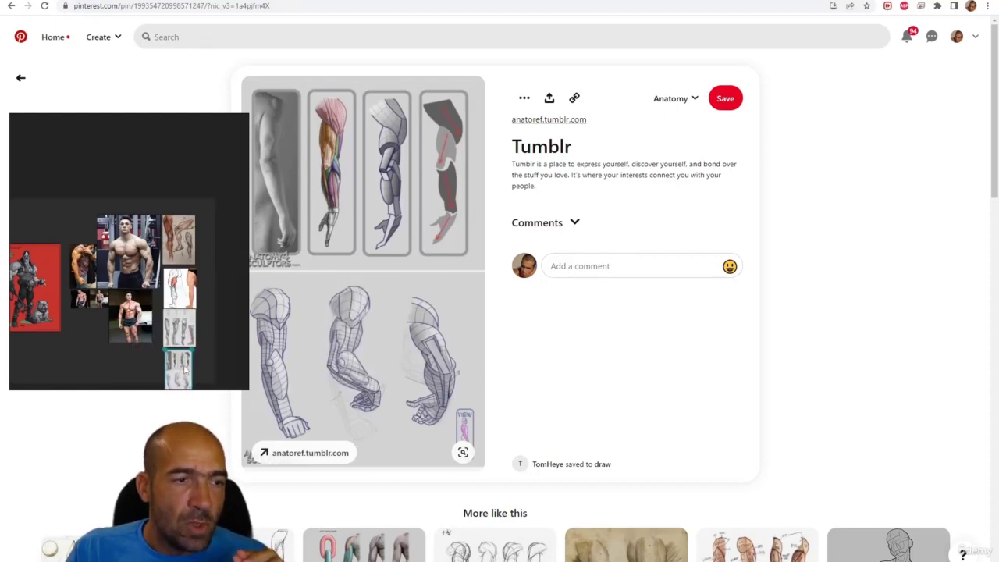
Look through the arm pin's related pins for anatomy references and open the Muscles of the Arm and Hand pin.
scroll(501, 383, down, 3)
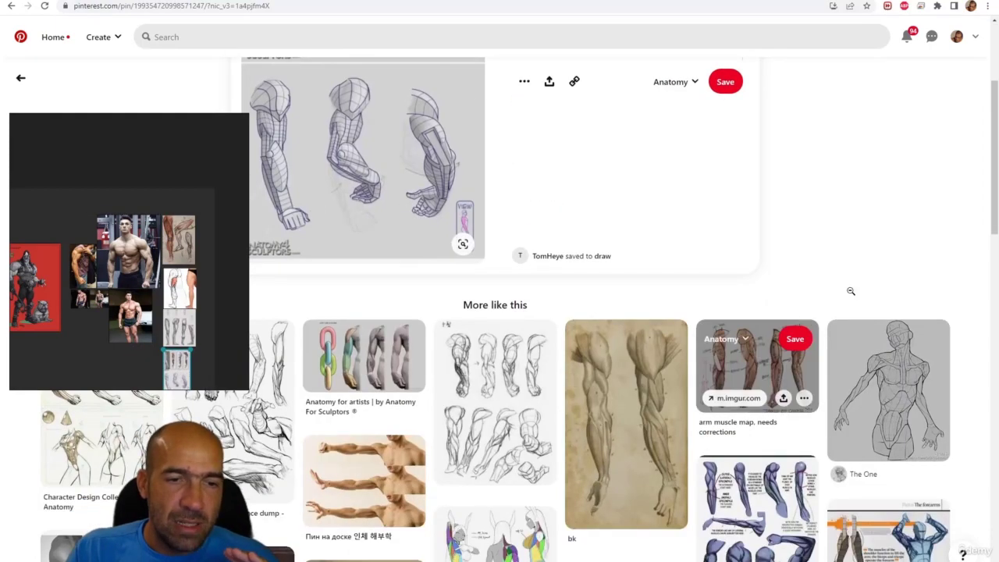
scroll(870, 273, down, 1)
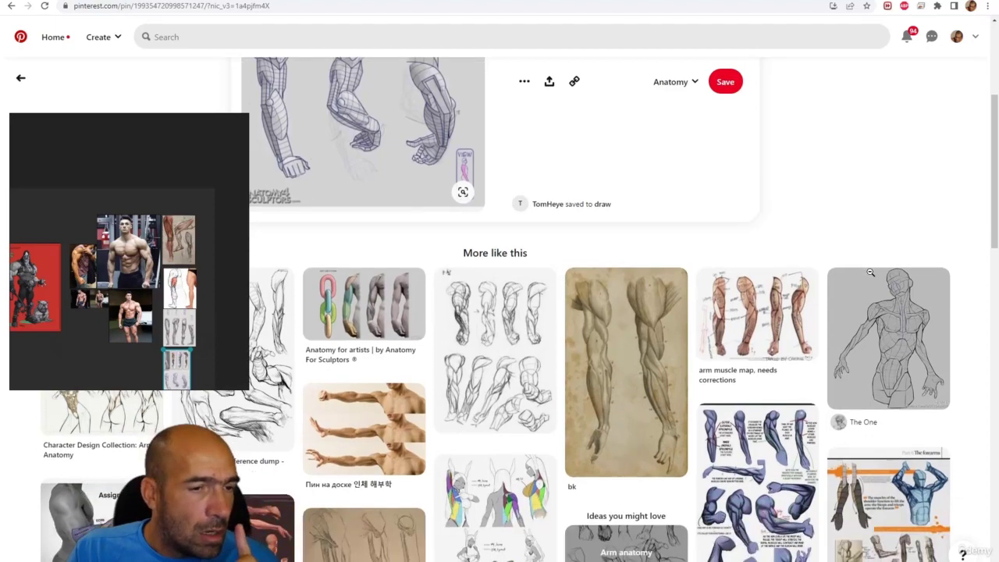
scroll(870, 272, up, 2)
scroll(870, 273, up, 1)
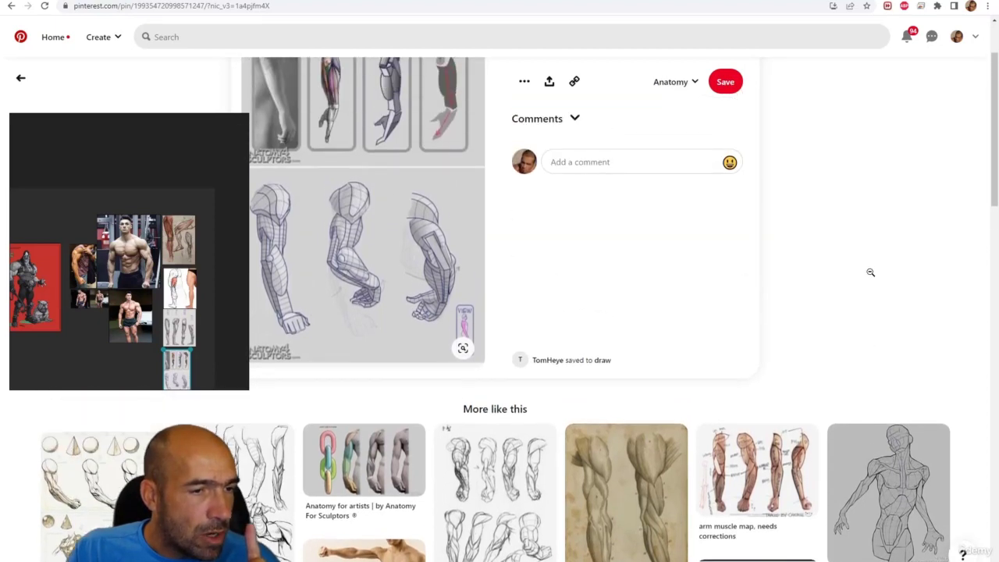
scroll(870, 272, down, 5)
scroll(870, 272, up, 1)
scroll(870, 272, down, 1)
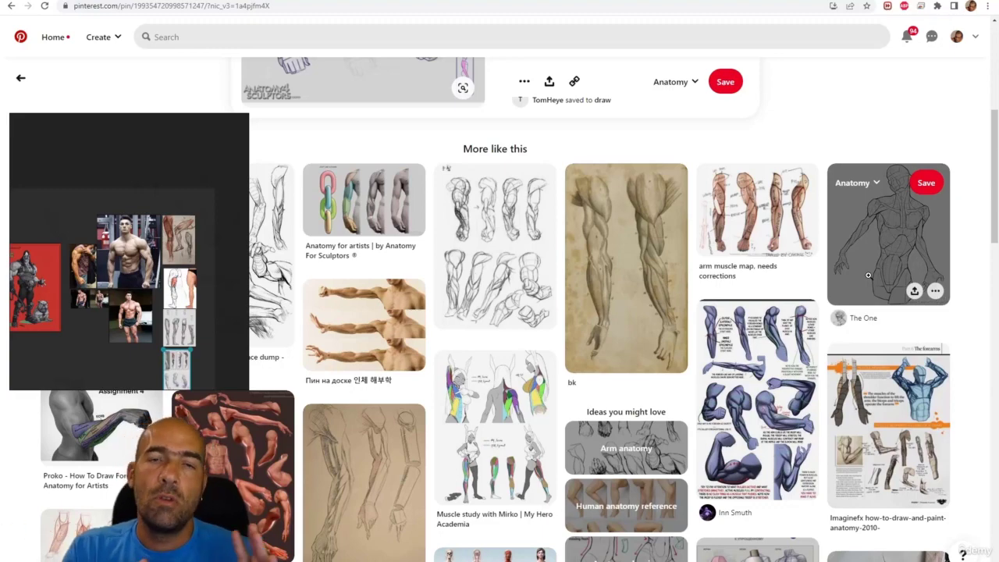
scroll(870, 293, down, 3)
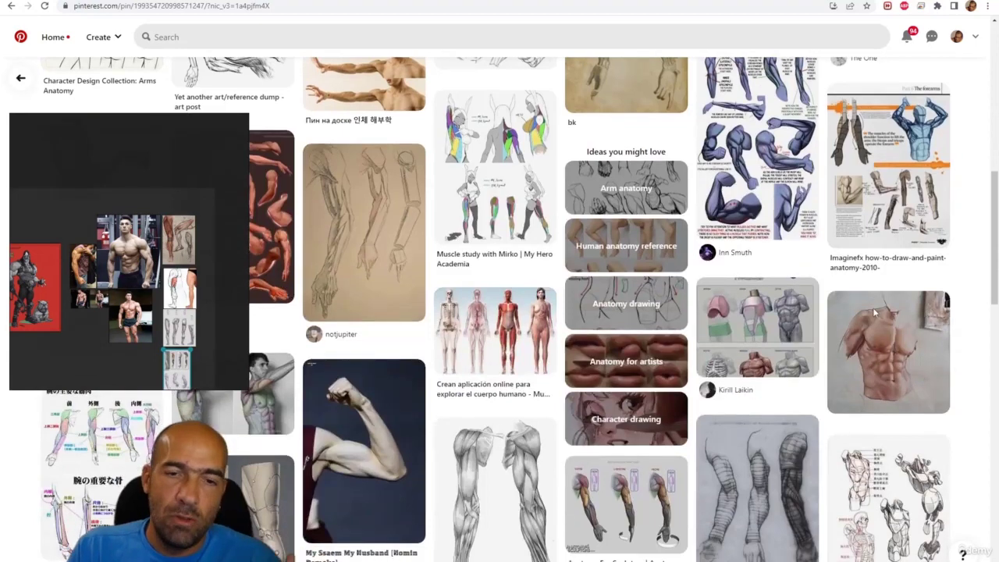
scroll(656, 379, down, 1)
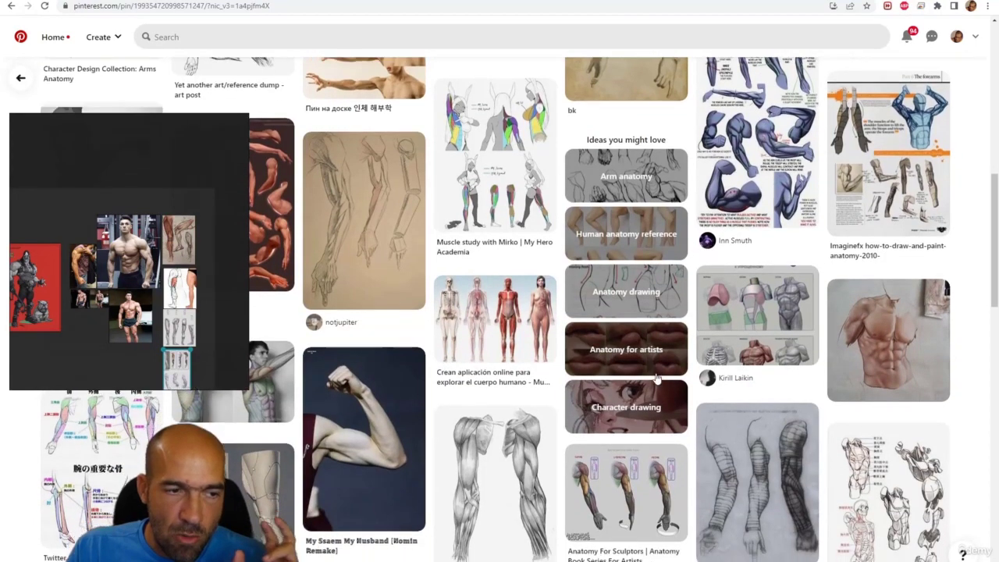
scroll(656, 379, down, 2)
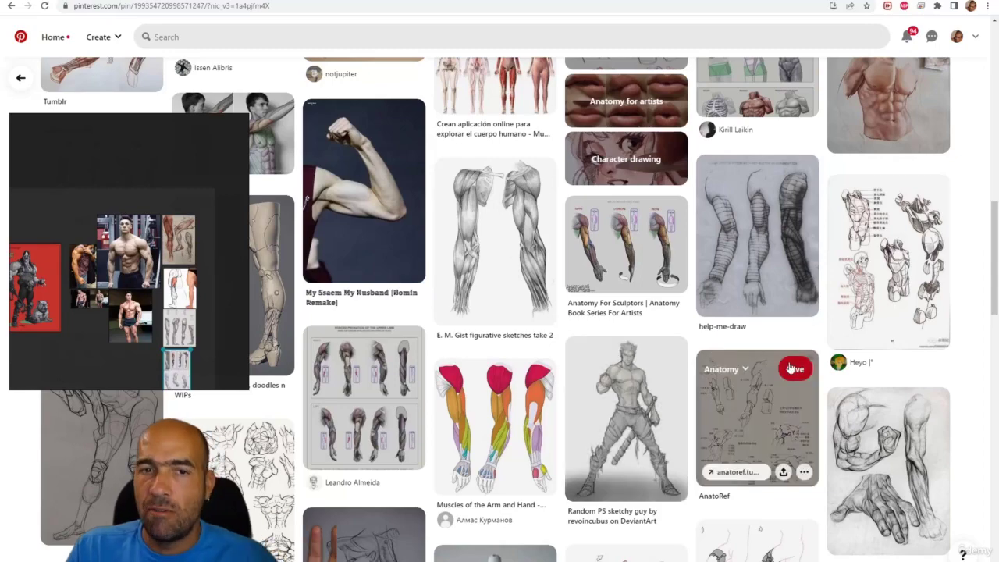
scroll(820, 375, down, 3)
scroll(923, 385, down, 1)
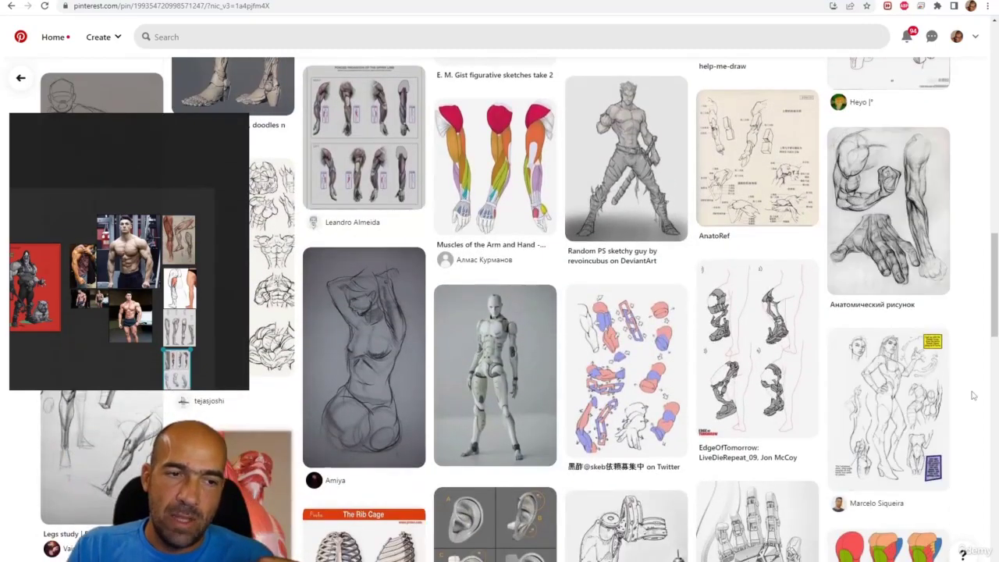
scroll(553, 354, down, 4)
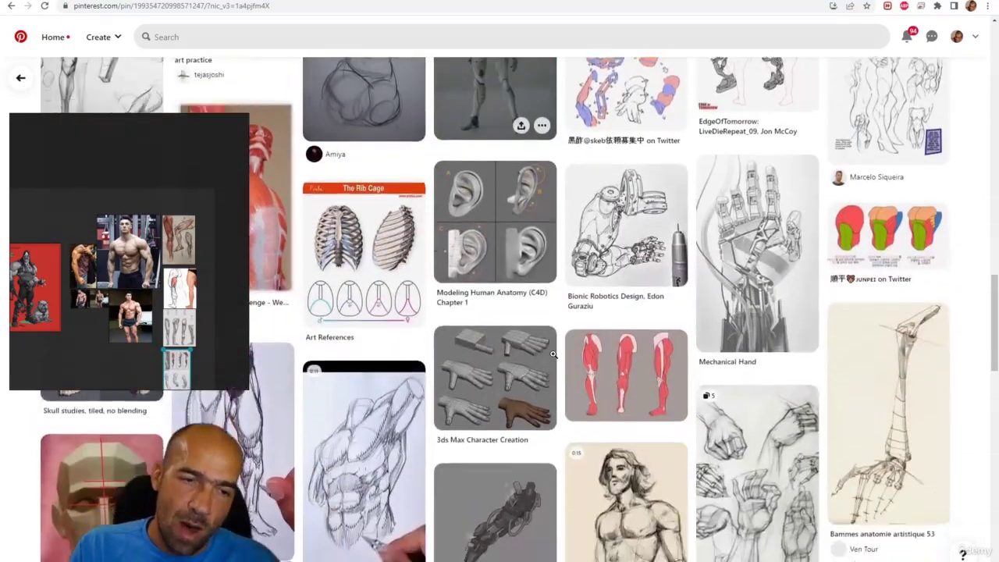
scroll(553, 354, down, 5)
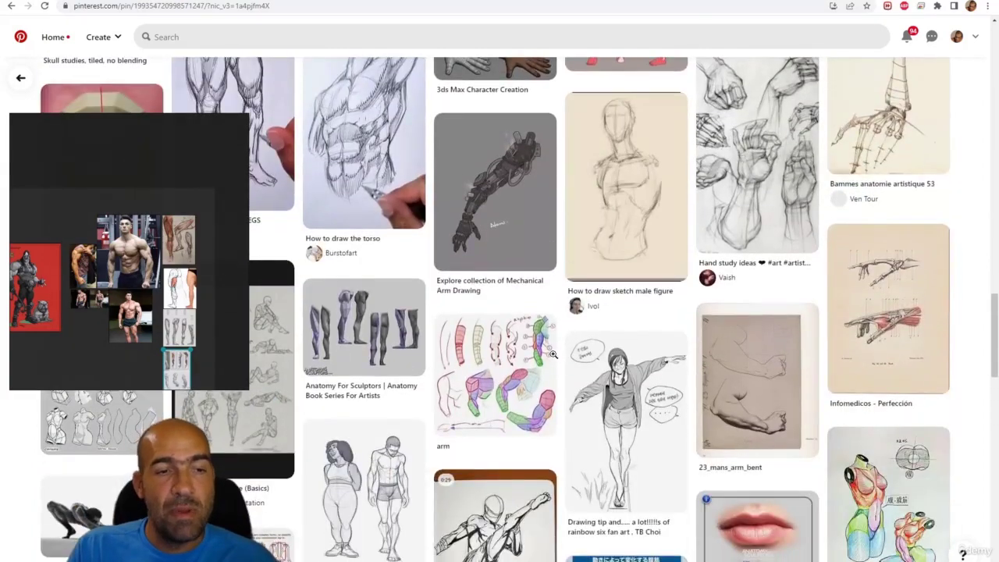
scroll(553, 355, down, 10)
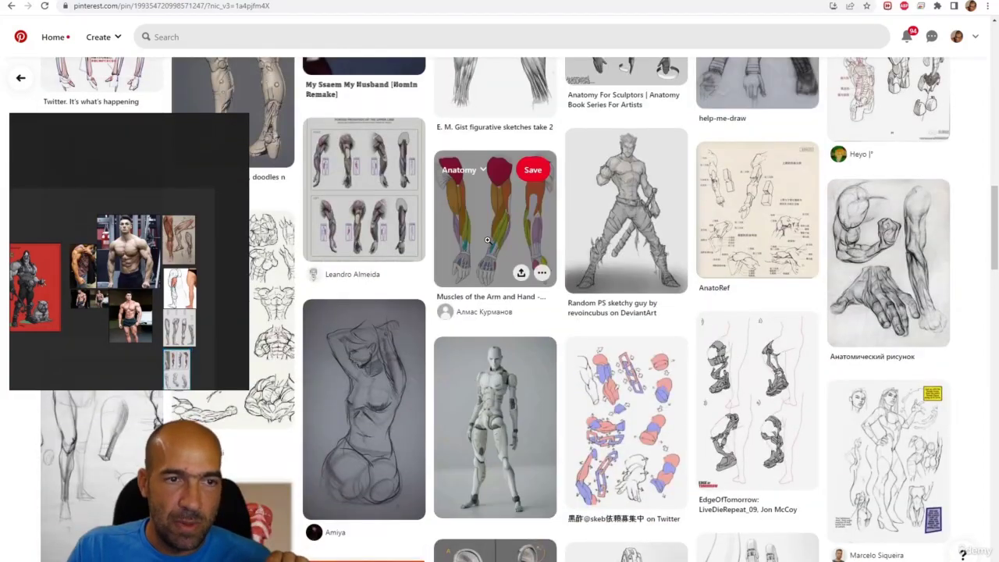
click(487, 241)
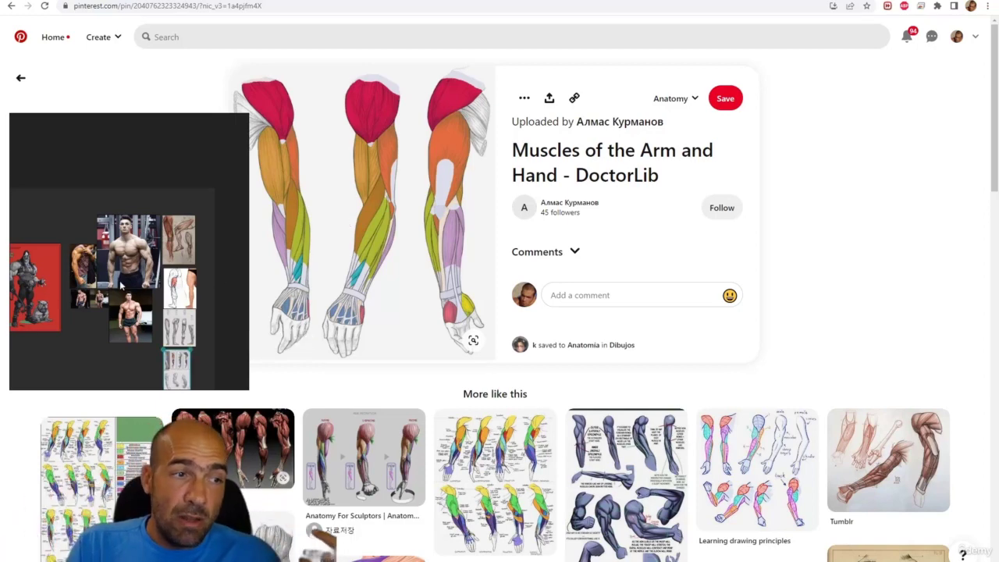
Examine the arms, shoulders and torso of the Lobo concept art up close on the PureRef board.
scroll(64, 250, up, 5)
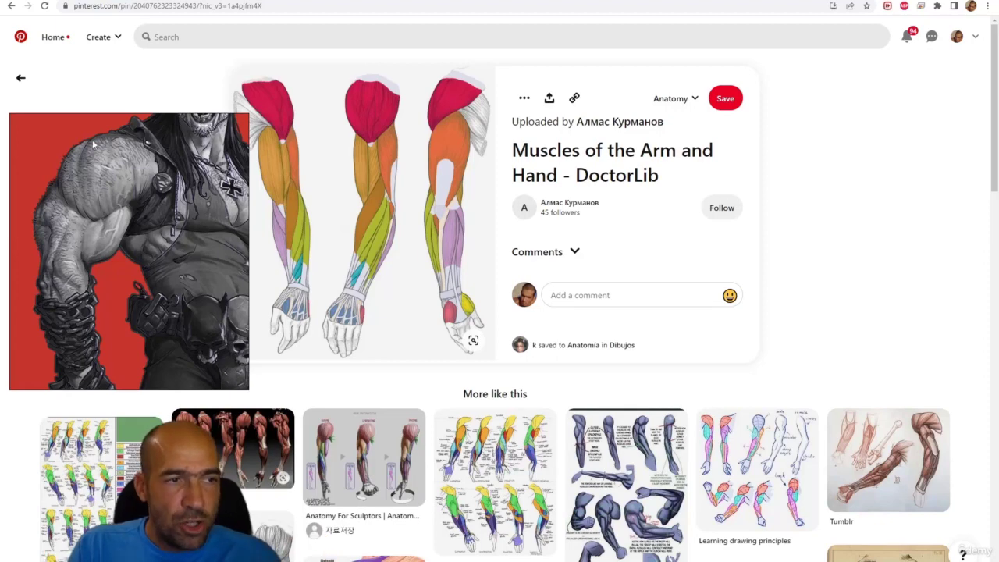
click(94, 258)
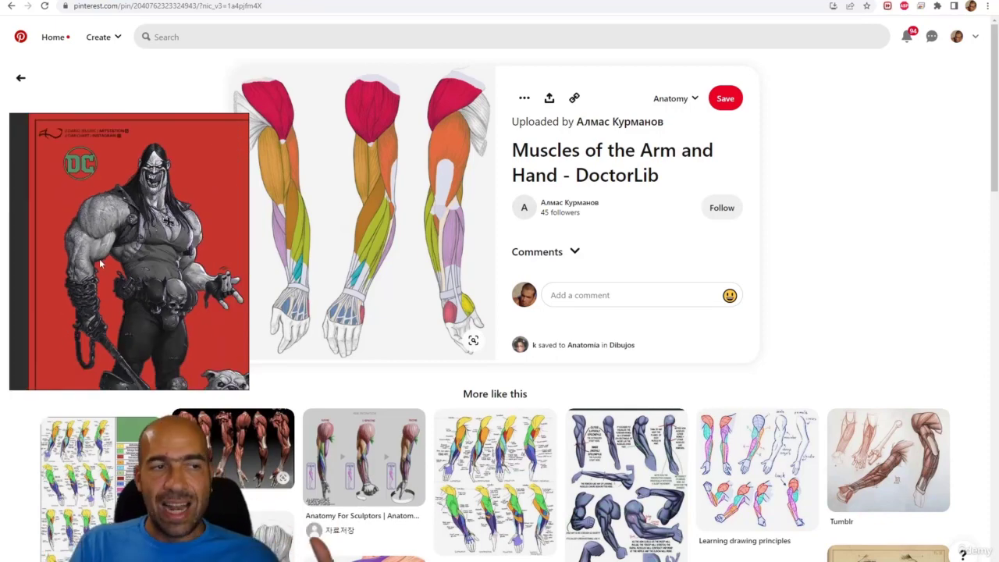
click(93, 258)
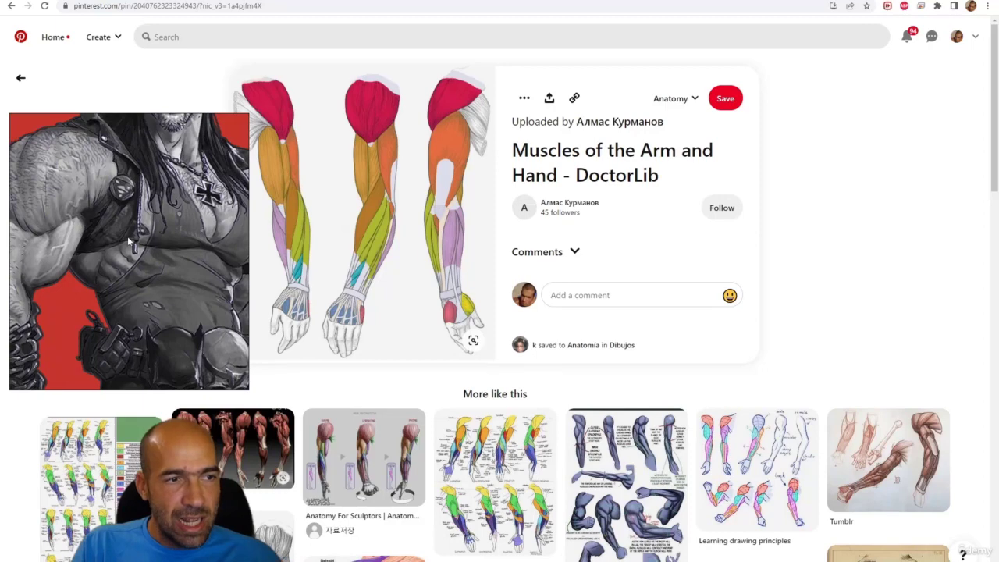
click(113, 233)
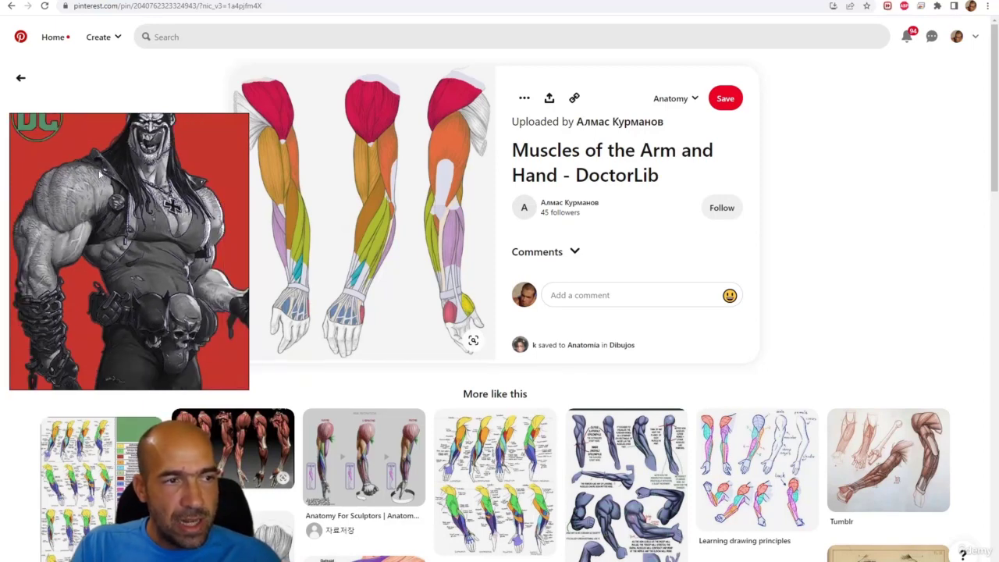
click(107, 218)
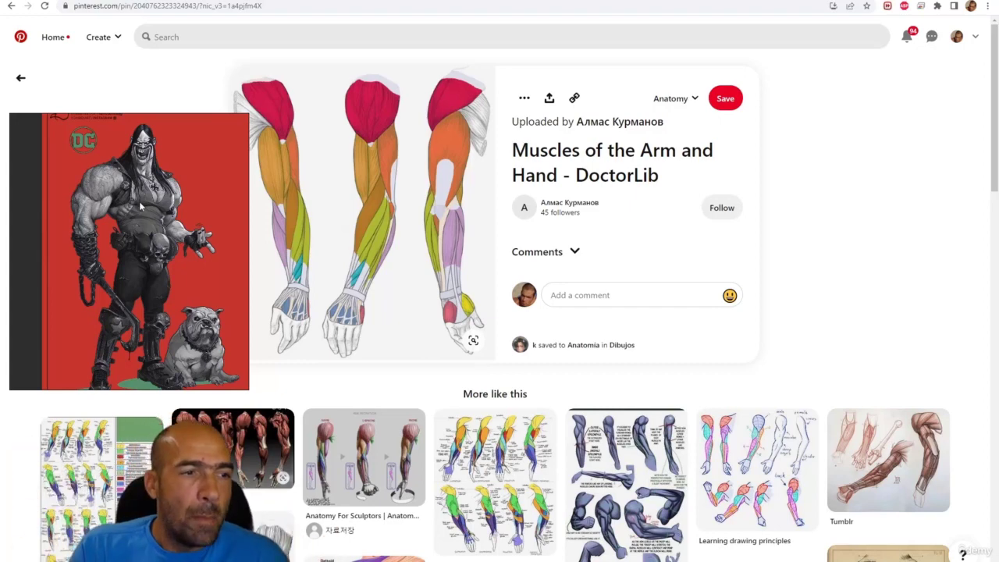
Examine the grenade, pouches and skulls on the Lobo figure's belt up close, then view the wider figure again.
scroll(139, 209, up, 6)
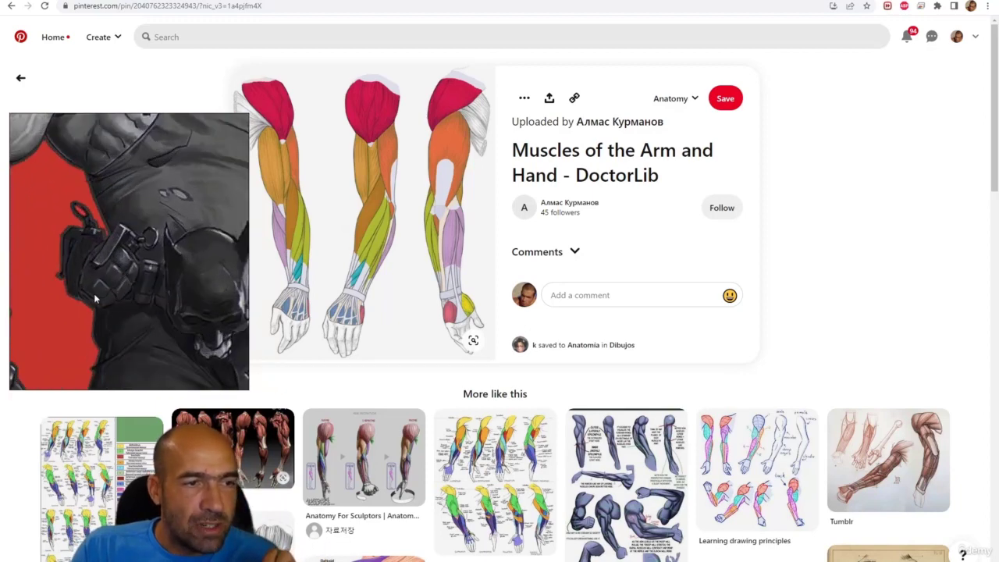
scroll(148, 293, up, 3)
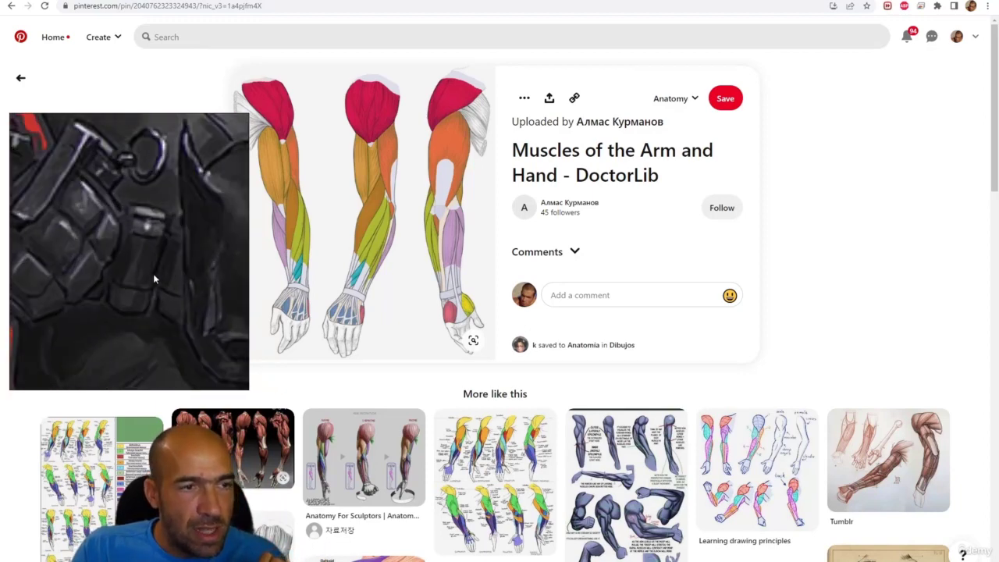
scroll(135, 269, down, 4)
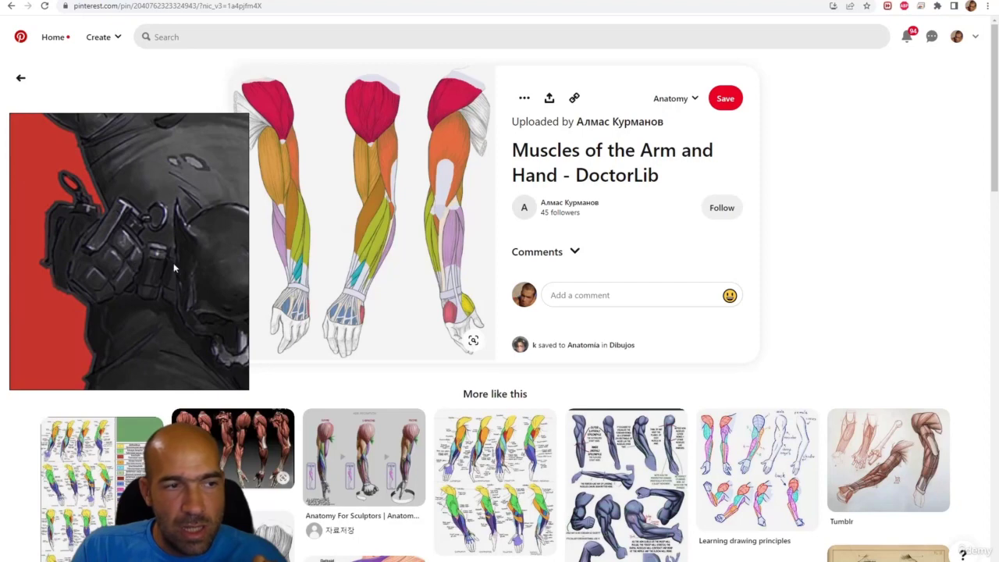
drag(173, 267, 64, 272)
scroll(128, 267, up, 3)
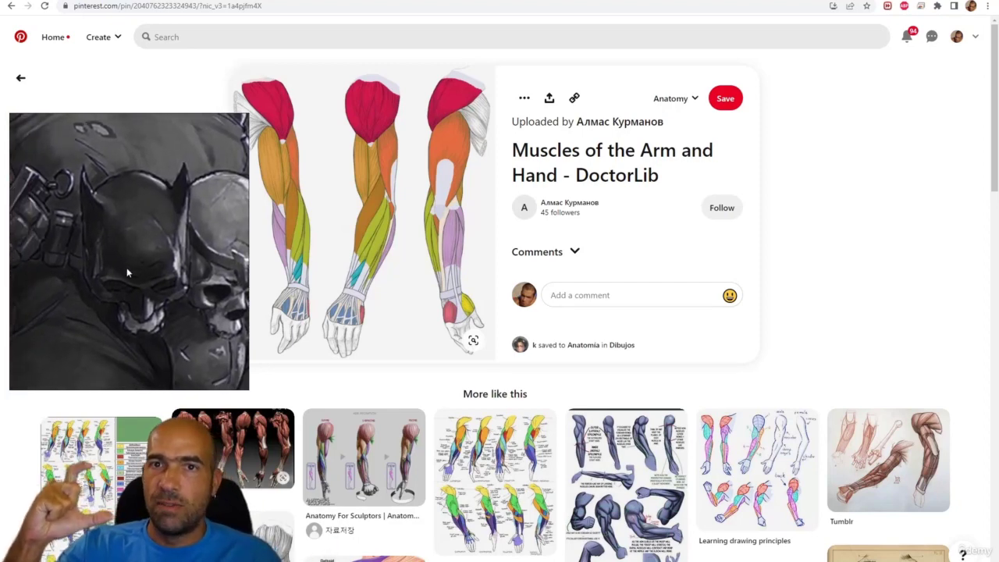
scroll(125, 273, down, 5)
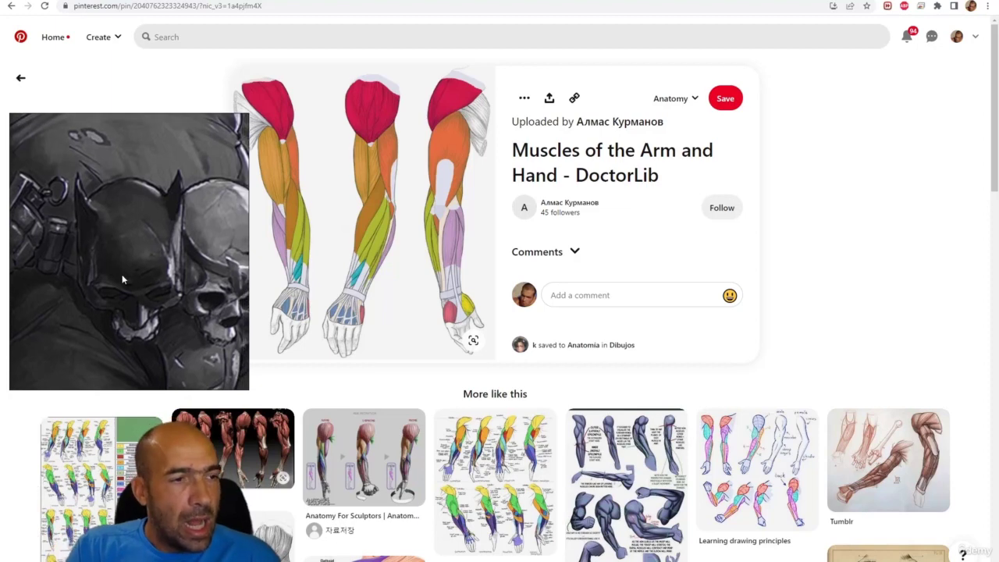
scroll(125, 310, down, 6)
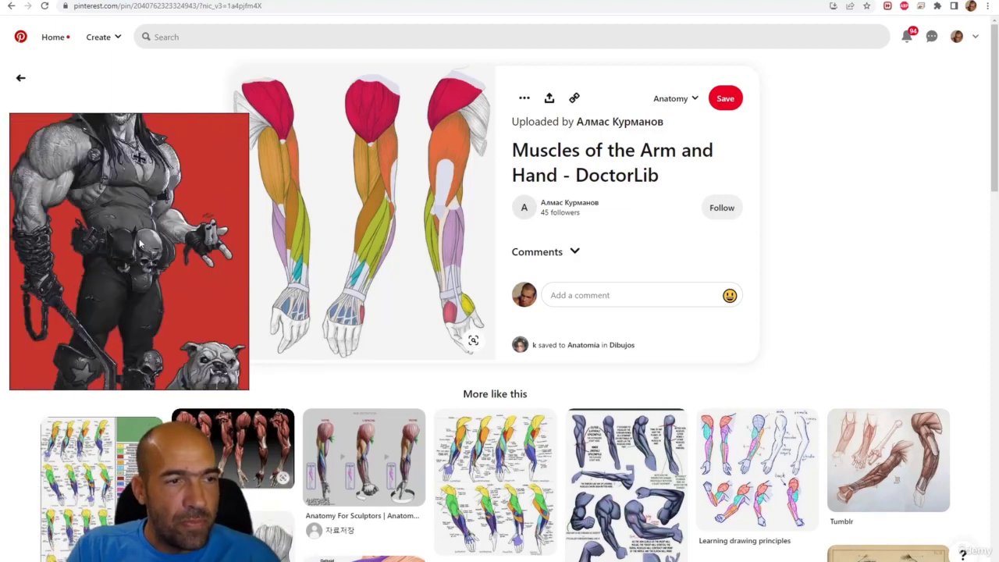
Examine the skulls on the Lobo figure's belt and the outstretched gloved hand up close.
scroll(167, 301, up, 6)
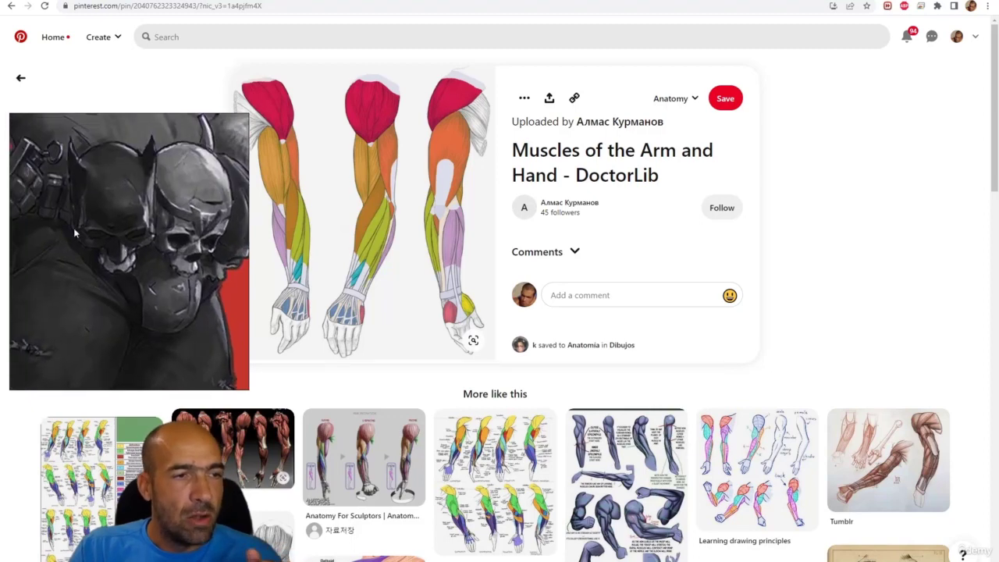
scroll(110, 238, down, 2)
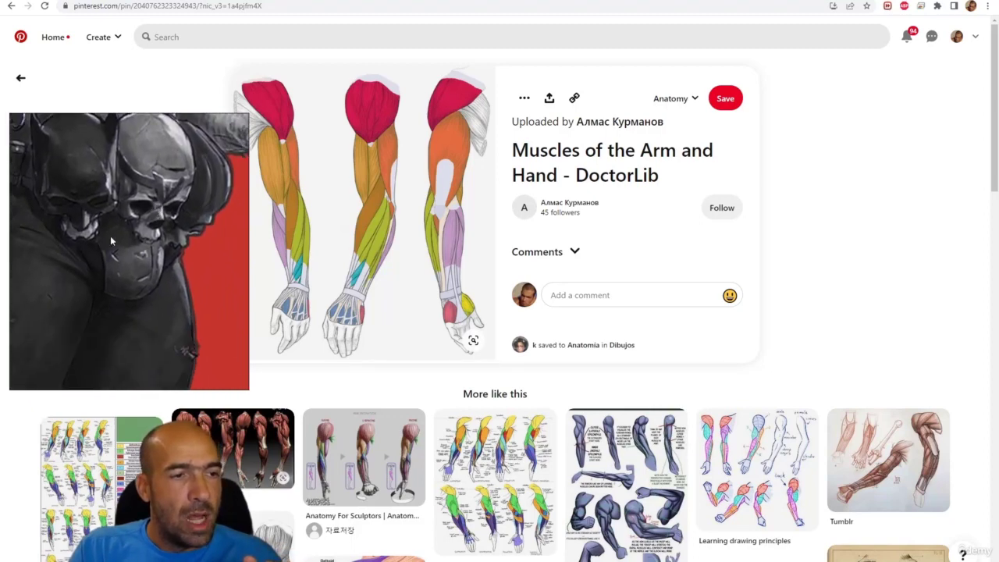
scroll(153, 240, down, 3)
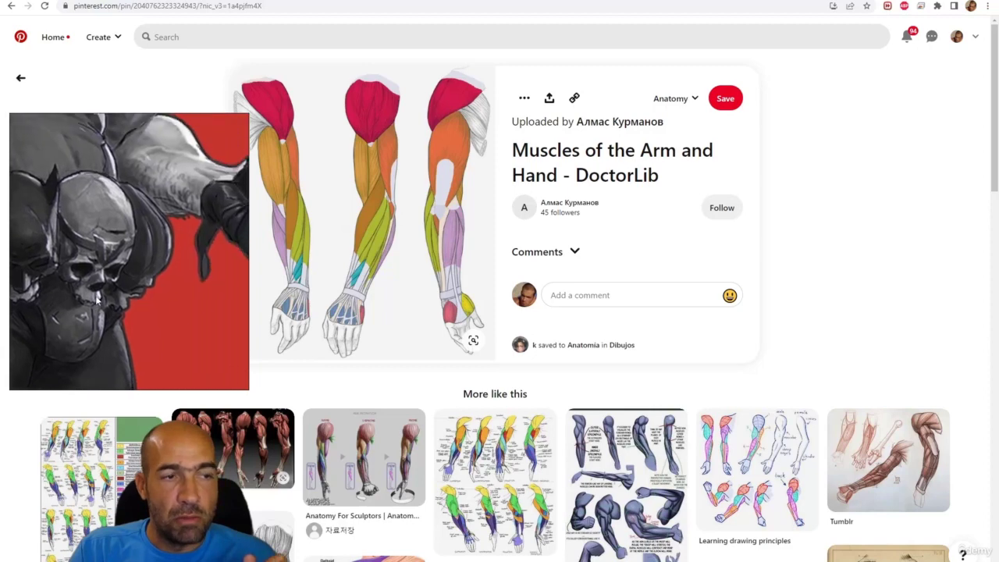
scroll(178, 280, up, 3)
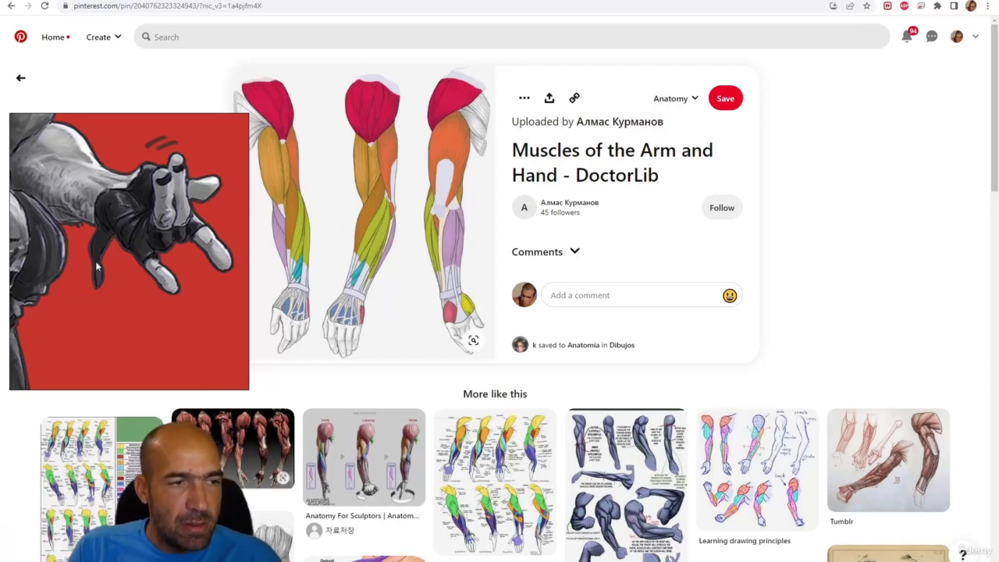
scroll(101, 263, down, 4)
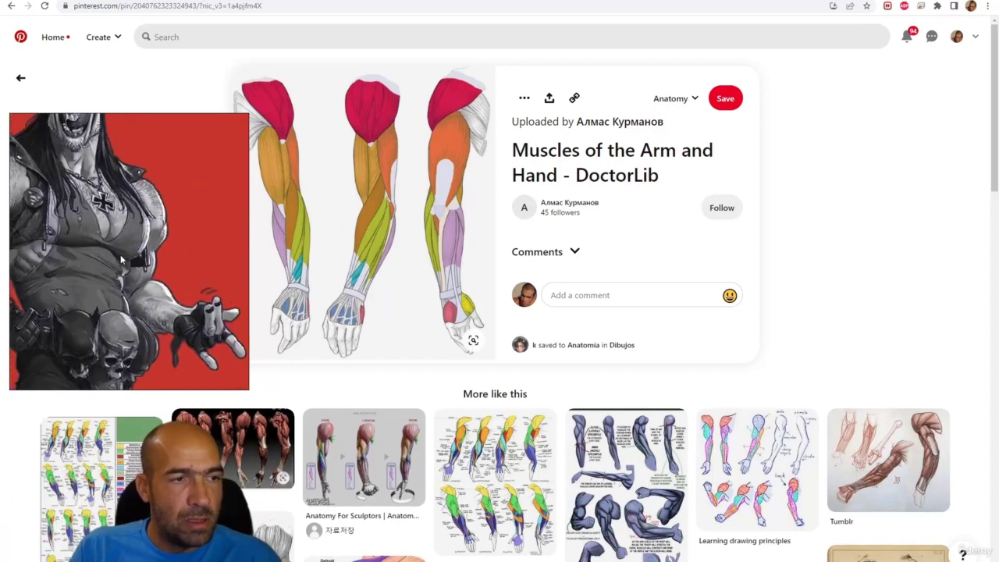
Examine the vest badge, cross necklace and laughing face of the Lobo figure up close, and check the full figure.
scroll(99, 257, up, 3)
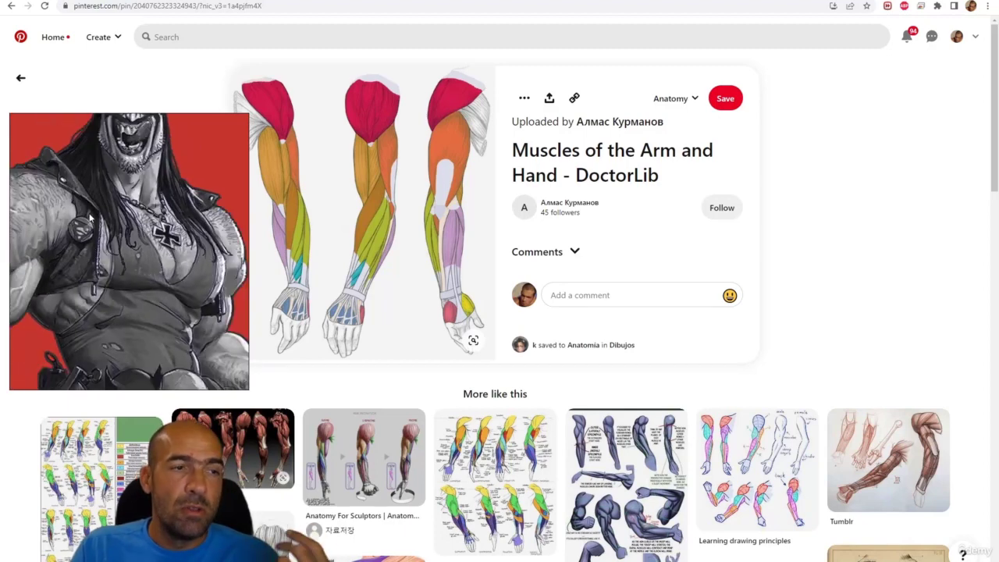
scroll(93, 248, up, 3)
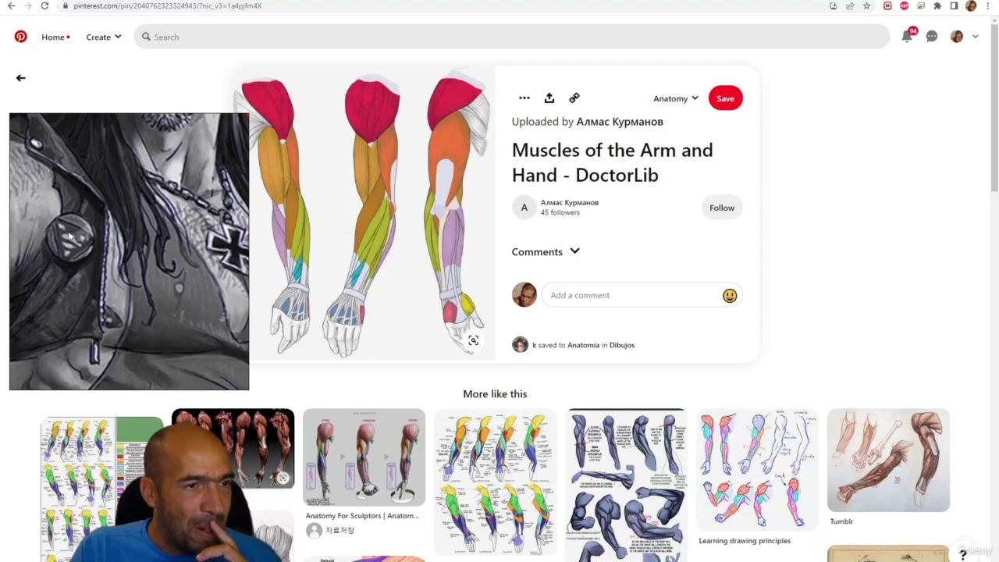
scroll(51, 250, down, 2)
scroll(164, 316, up, 2)
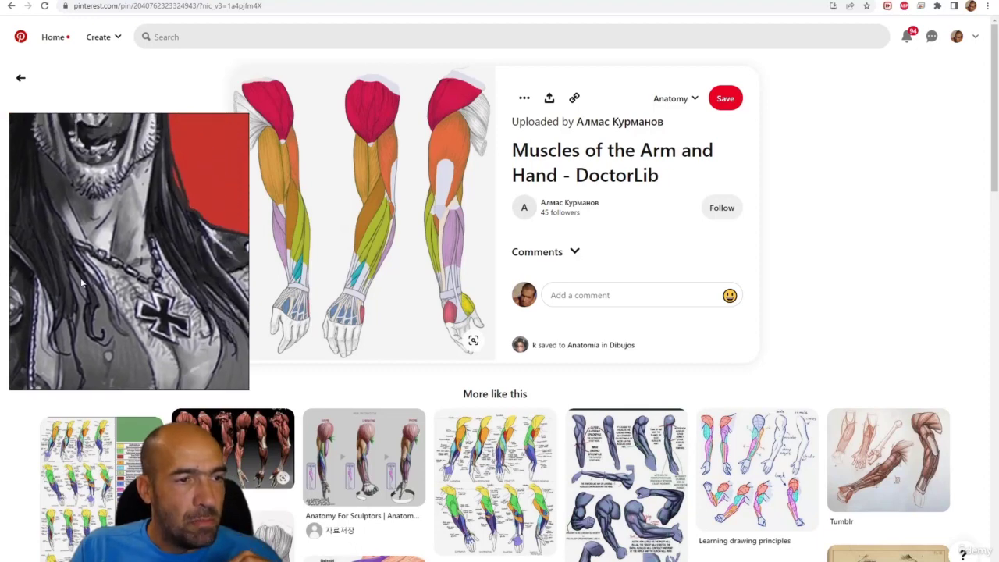
scroll(162, 297, down, 4)
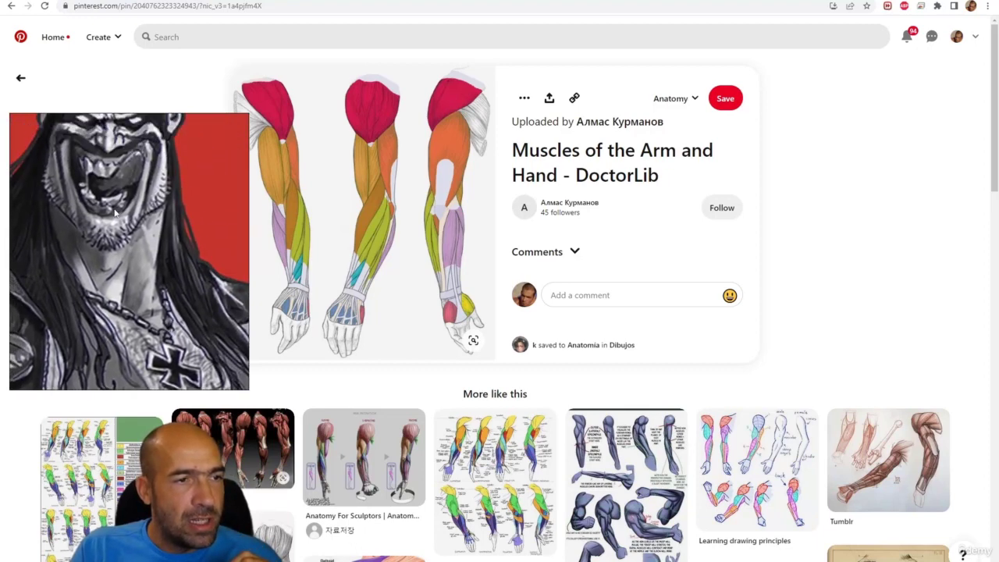
scroll(103, 204, down, 5)
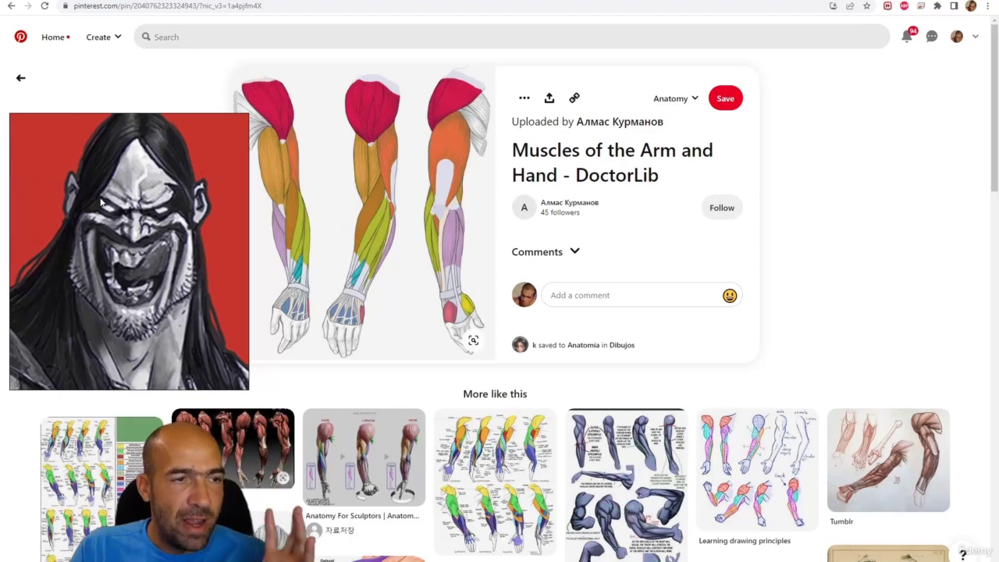
scroll(93, 248, down, 2)
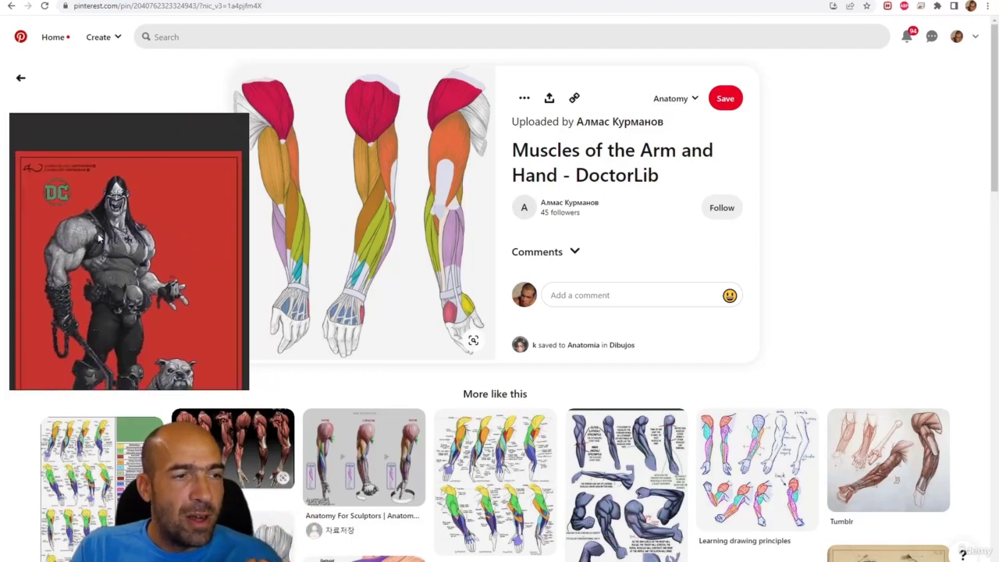
scroll(175, 203, up, 5)
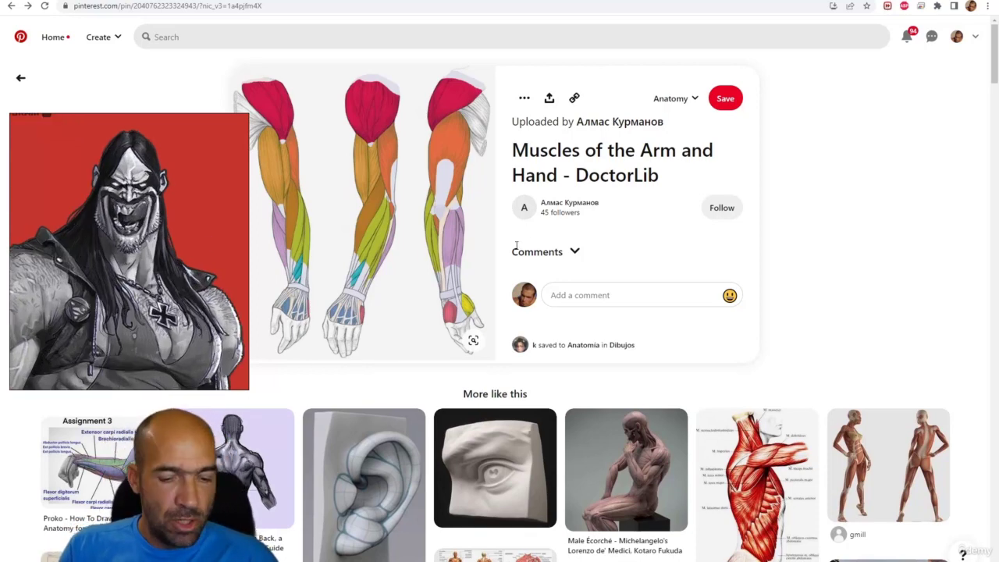
Draw freehand strokes beside the Lobo art over the arm muscle image and clear all annotation strokes.
key(ctrl+shift+3)
mouse_move(268, 211)
mouse_down()
mouse_move(237, 256)
mouse_move(250, 284)
mouse_up()
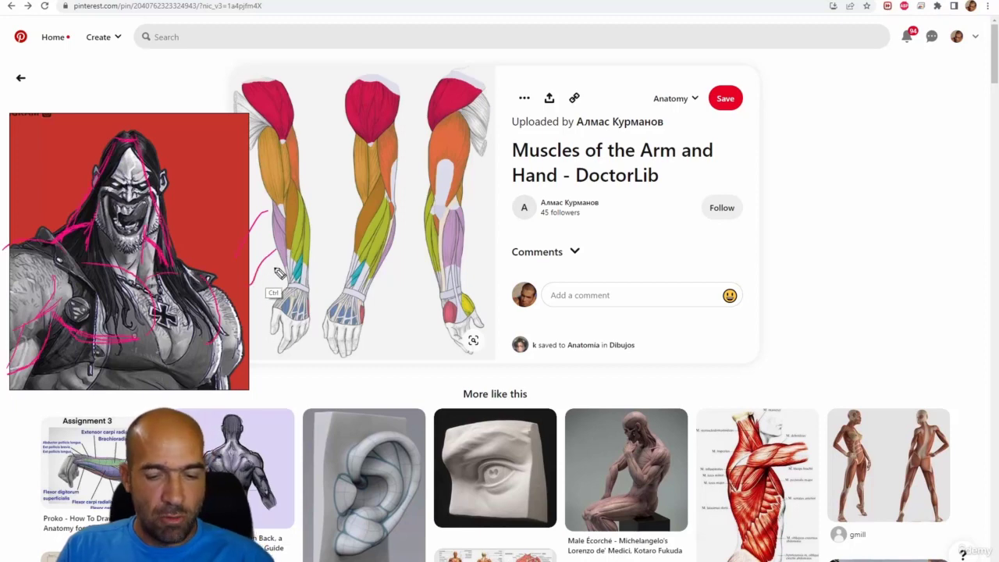
key(Escape)
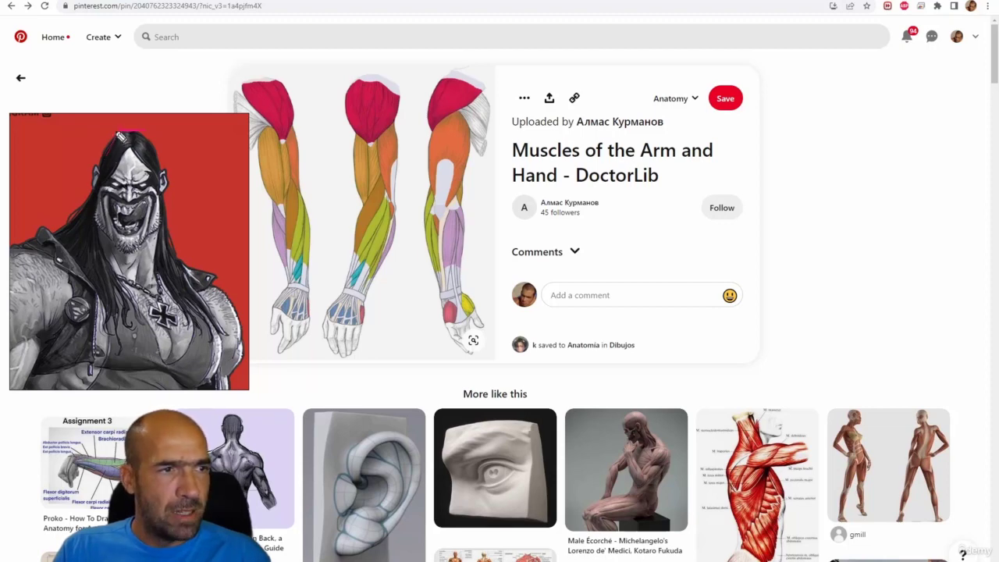
Trace the Lobo figure's head, jaw, neck, trapezius and collarbone lines with pink annotation strokes and clear them.
mouse_move(153, 144)
mouse_down()
mouse_move(186, 258)
mouse_move(163, 221)
mouse_move(121, 257)
mouse_up()
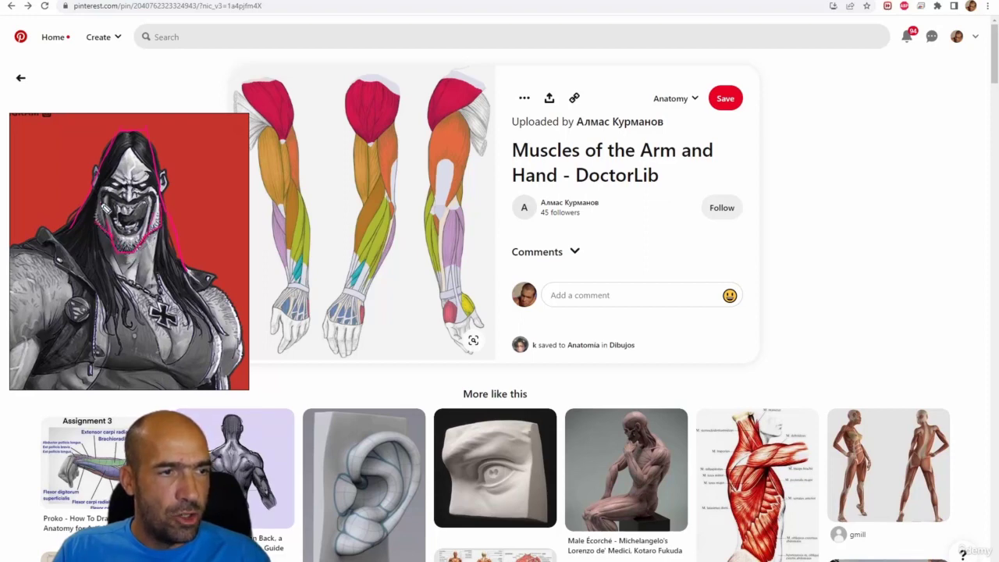
drag(105, 207, 98, 222)
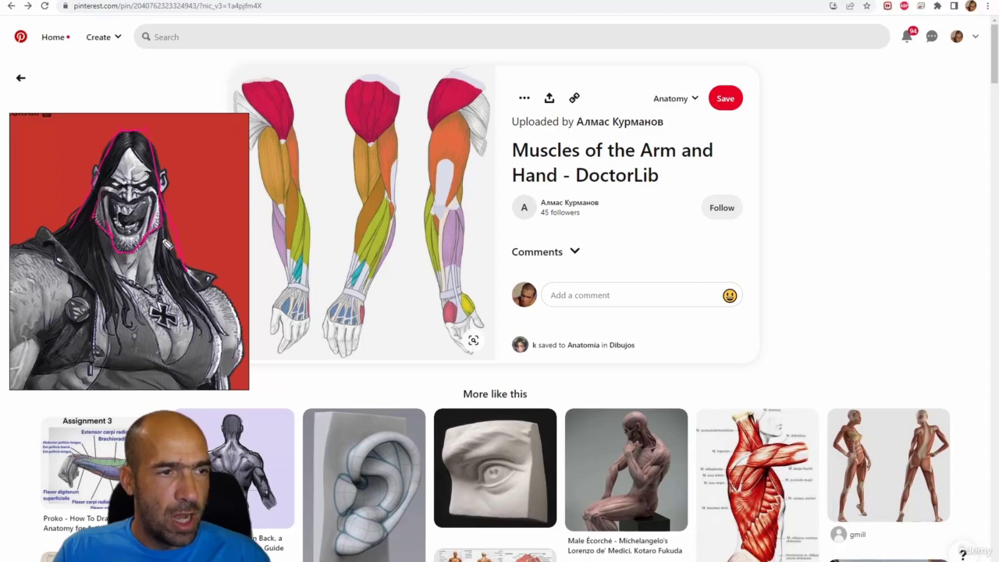
mouse_move(163, 230)
mouse_down()
mouse_move(163, 256)
mouse_move(166, 238)
mouse_move(173, 259)
mouse_up()
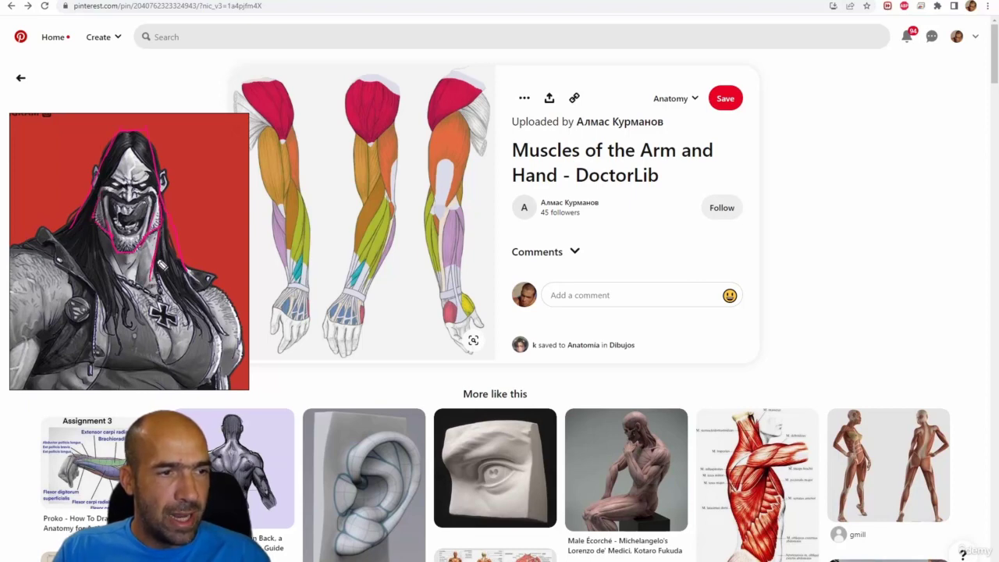
mouse_move(98, 221)
mouse_down()
mouse_move(92, 261)
mouse_move(53, 247)
mouse_up()
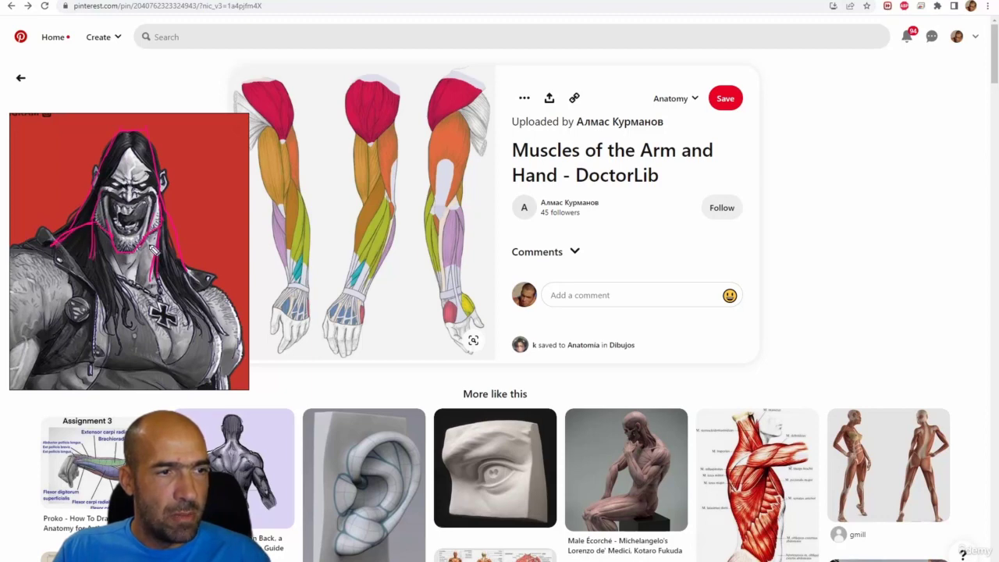
drag(166, 240, 187, 277)
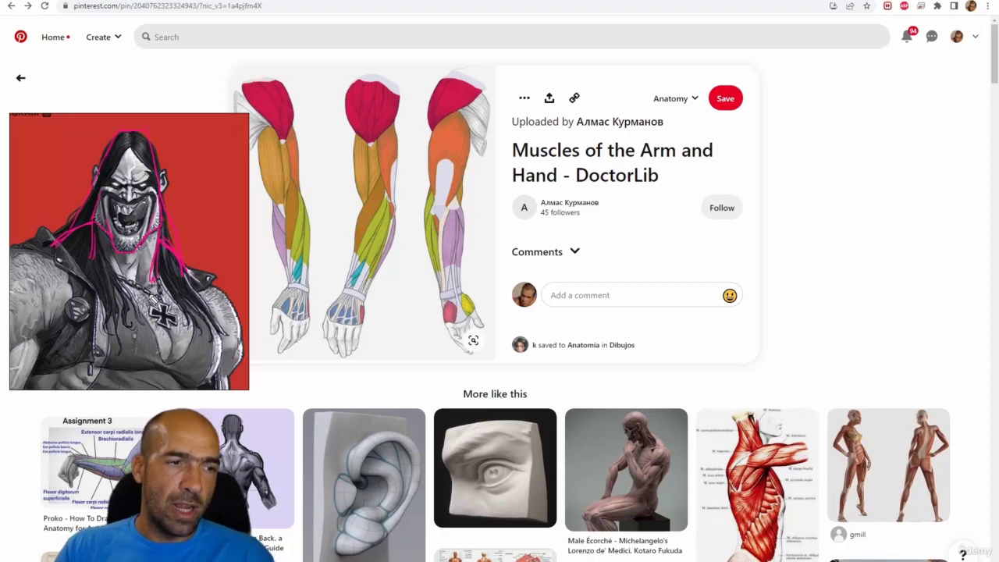
mouse_move(143, 295)
mouse_down()
mouse_move(74, 275)
mouse_move(145, 290)
mouse_move(199, 281)
mouse_up()
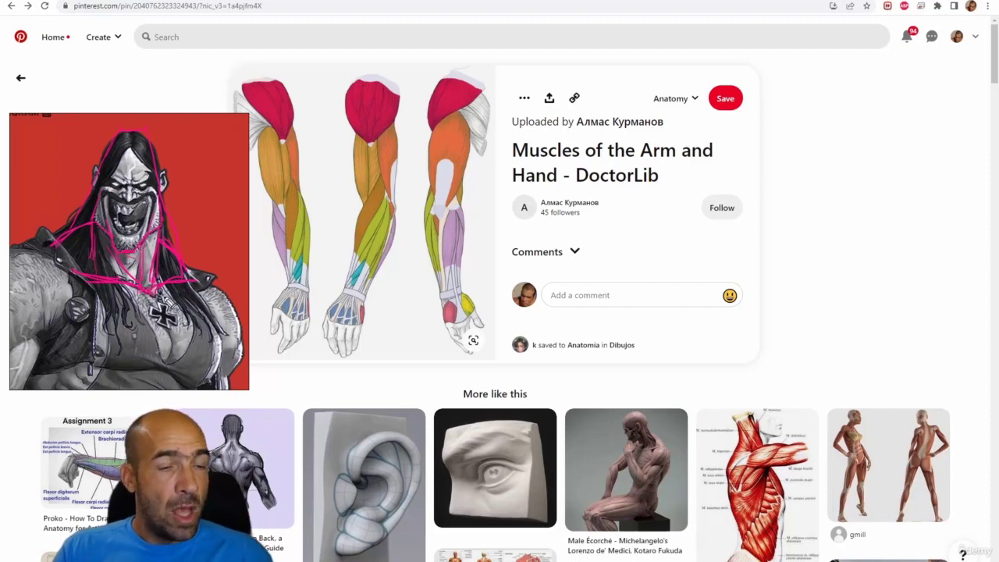
key(ctrl+shift+7)
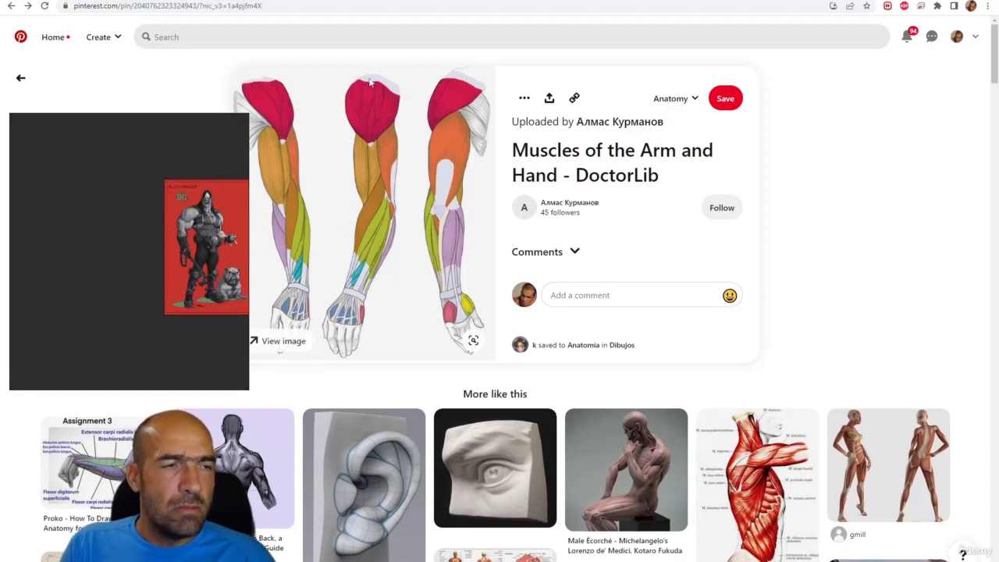
Search Pinterest for "skull human" and add the Museum Quality Human Skull Skeleton pin's image to the PureRef board, up and left of the Lobo art.
click(340, 40)
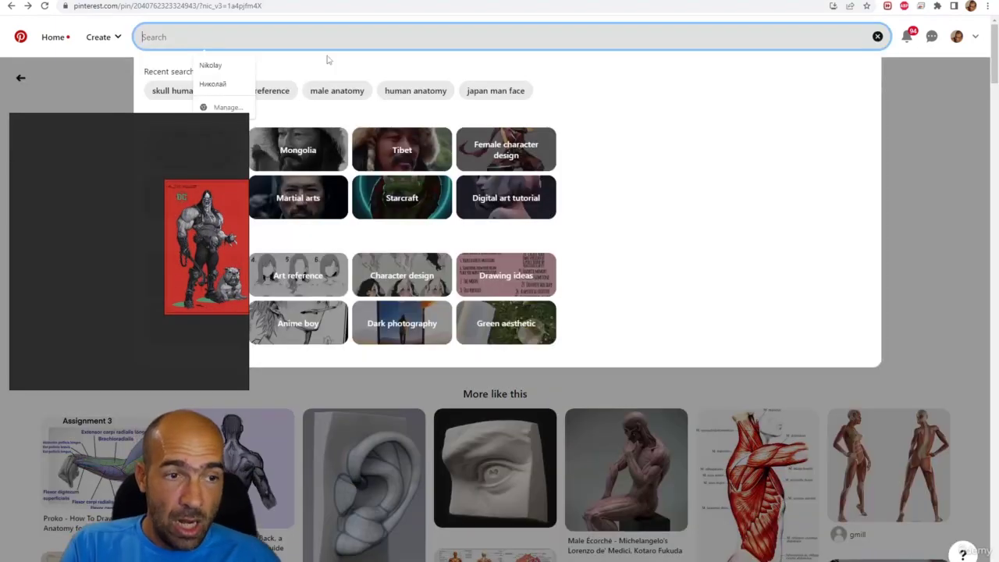
text(skull)
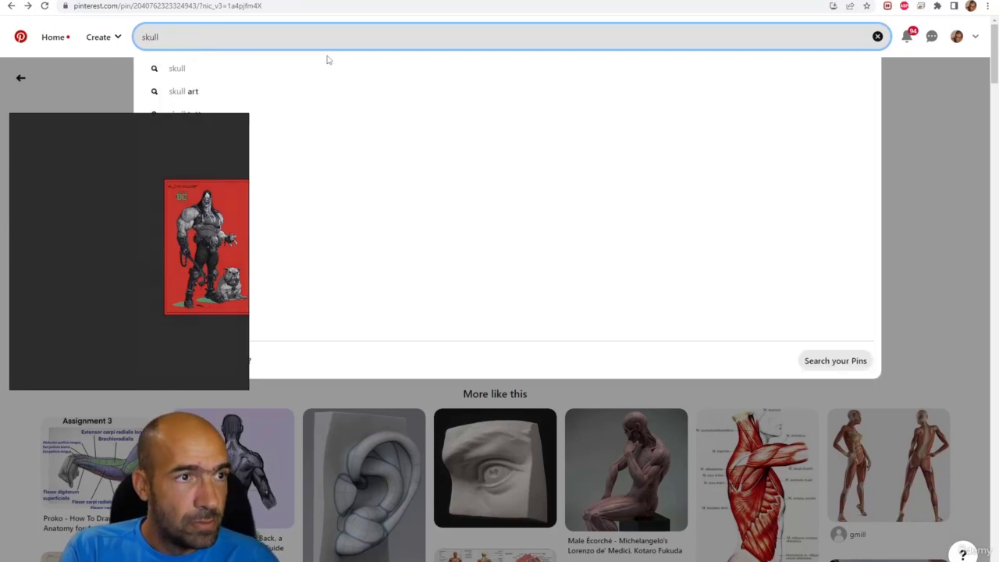
text( human)
key(Return)
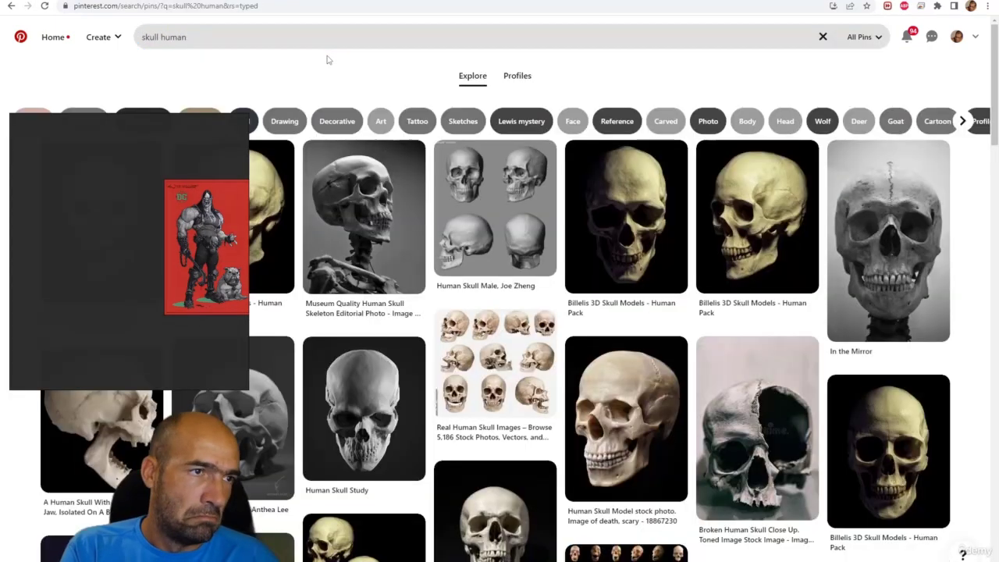
click(365, 195)
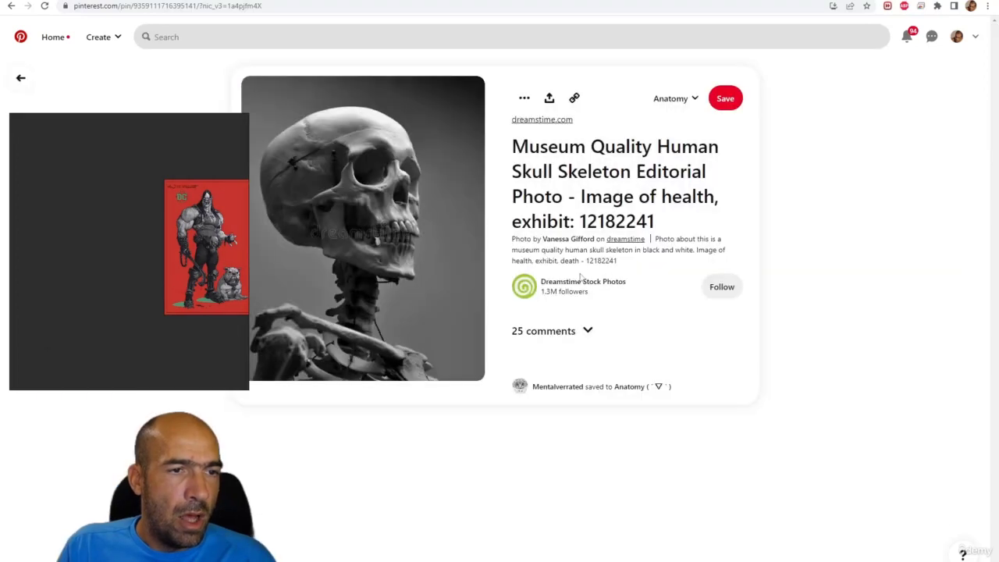
drag(434, 222, 90, 181)
Look through the skull pin's related pins and the "skull human" search results for further skull references.
scroll(404, 352, down, 6)
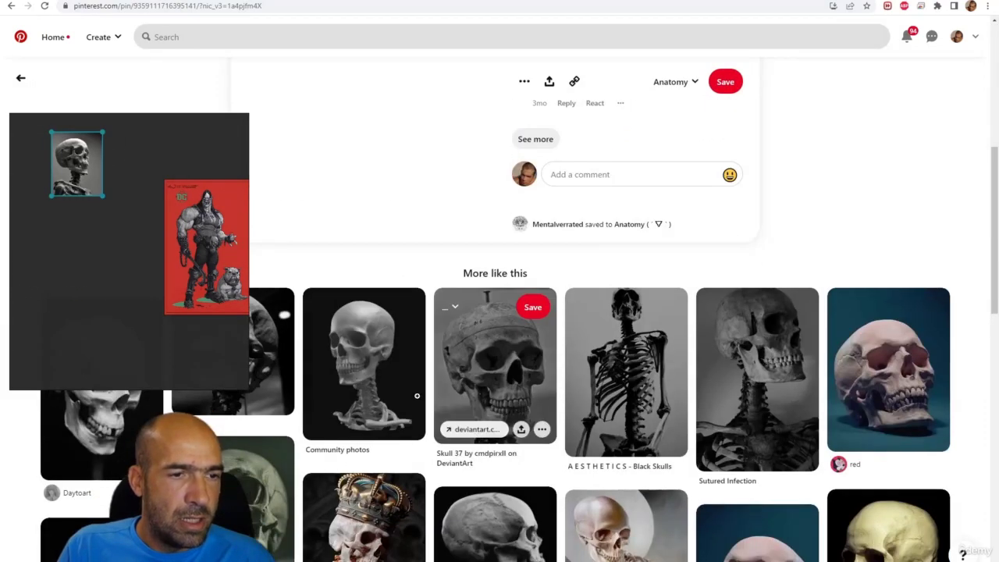
scroll(404, 351, down, 6)
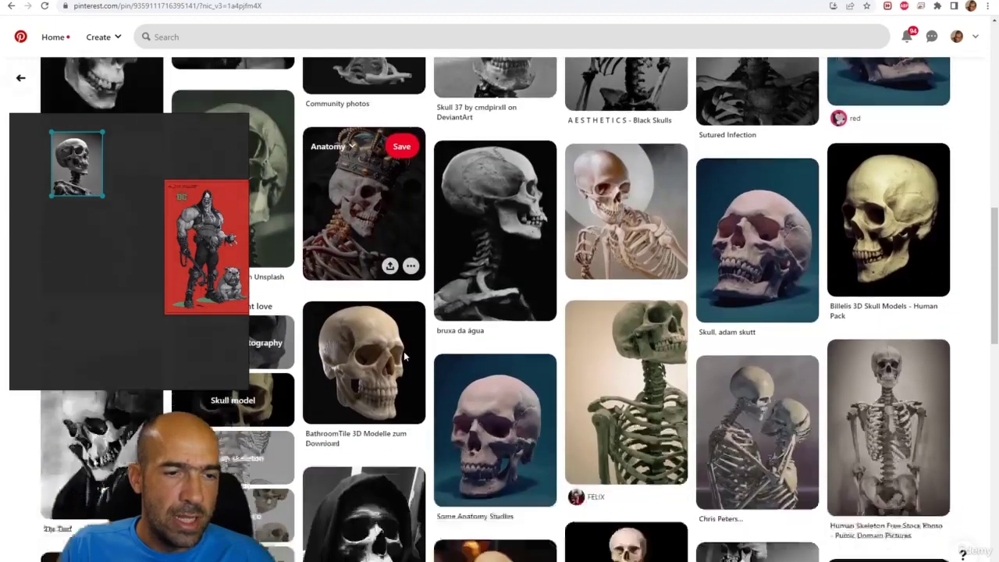
scroll(404, 357, up, 2)
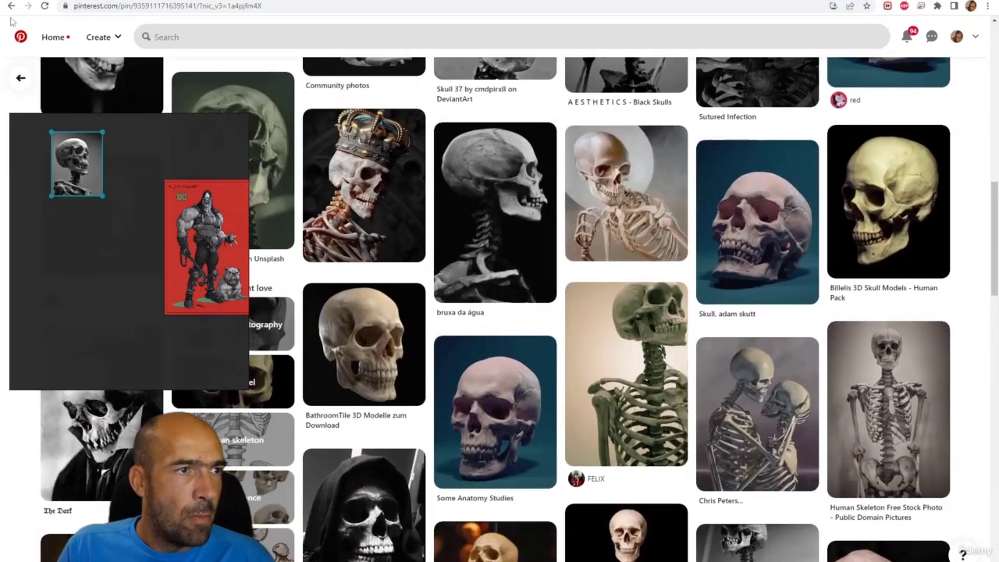
click(11, 5)
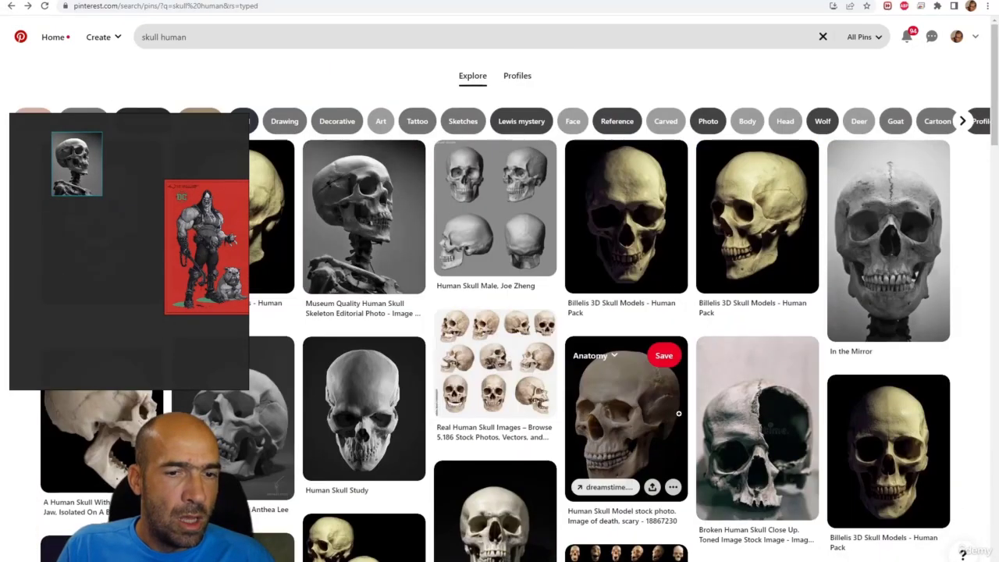
scroll(683, 414, down, 3)
scroll(684, 414, down, 2)
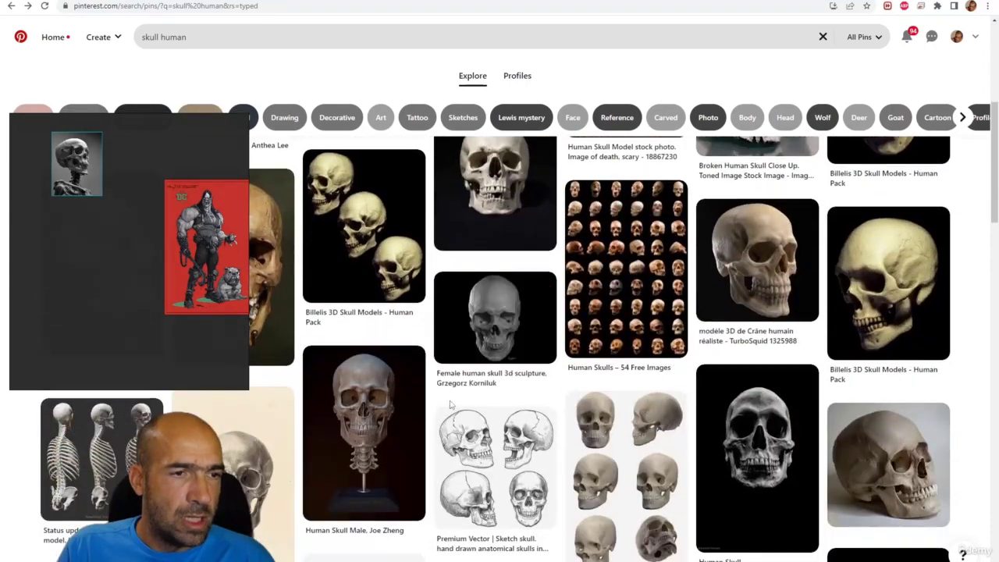
View the added skull photo up close on the board and check the labelled skull anatomy drawing pin from the search results.
scroll(46, 143, up, 5)
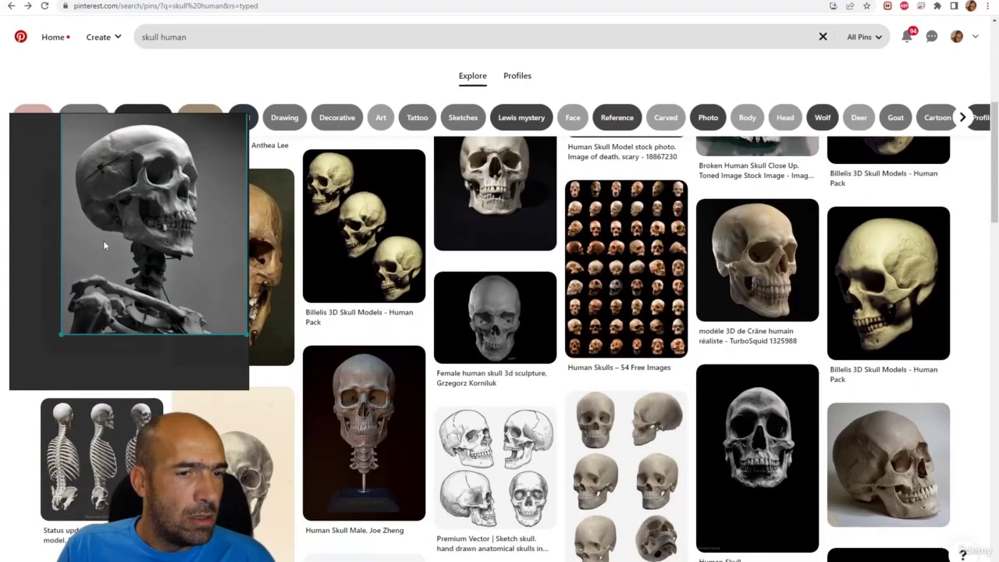
drag(140, 225, 101, 245)
scroll(383, 281, down, 3)
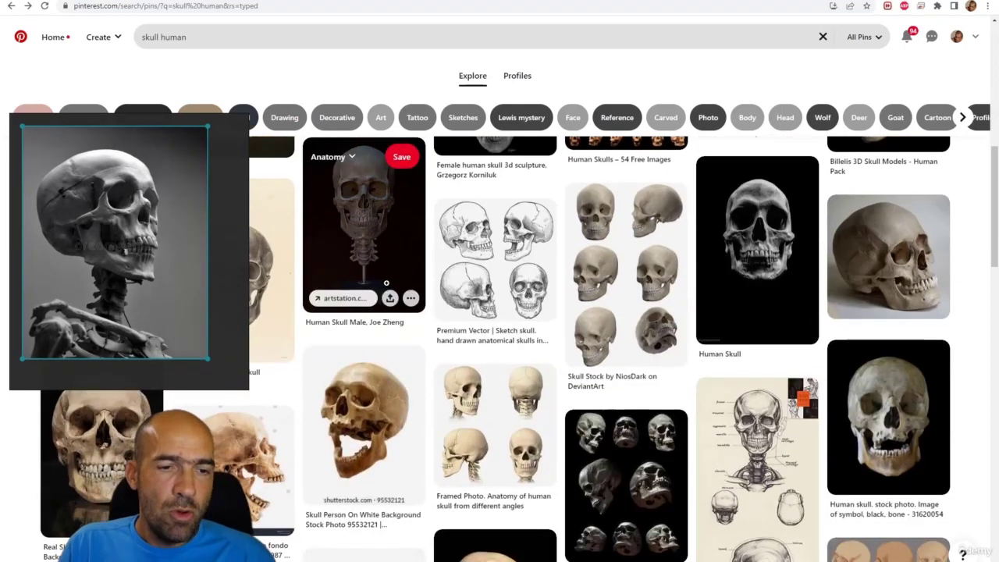
click(784, 451)
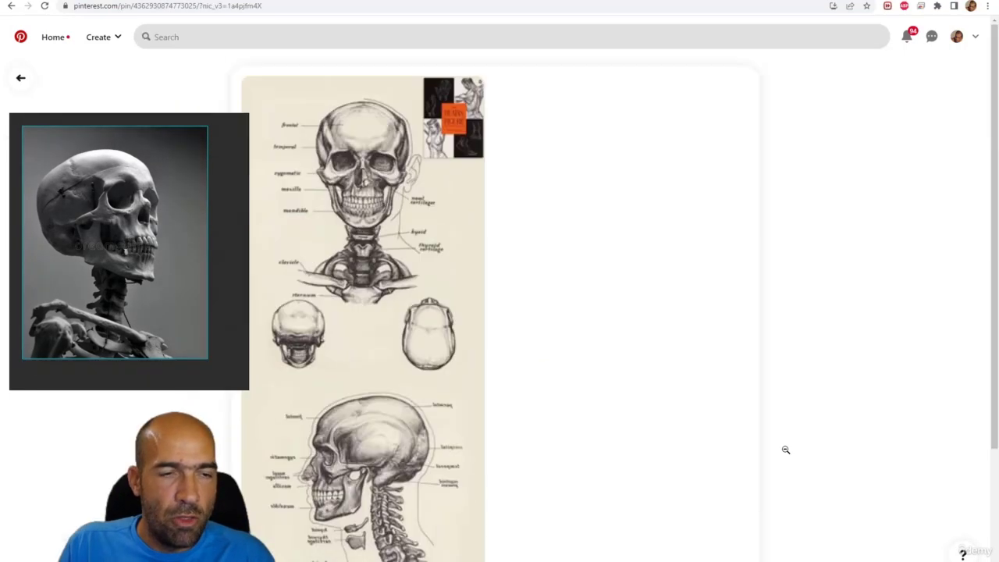
key(alt+Left)
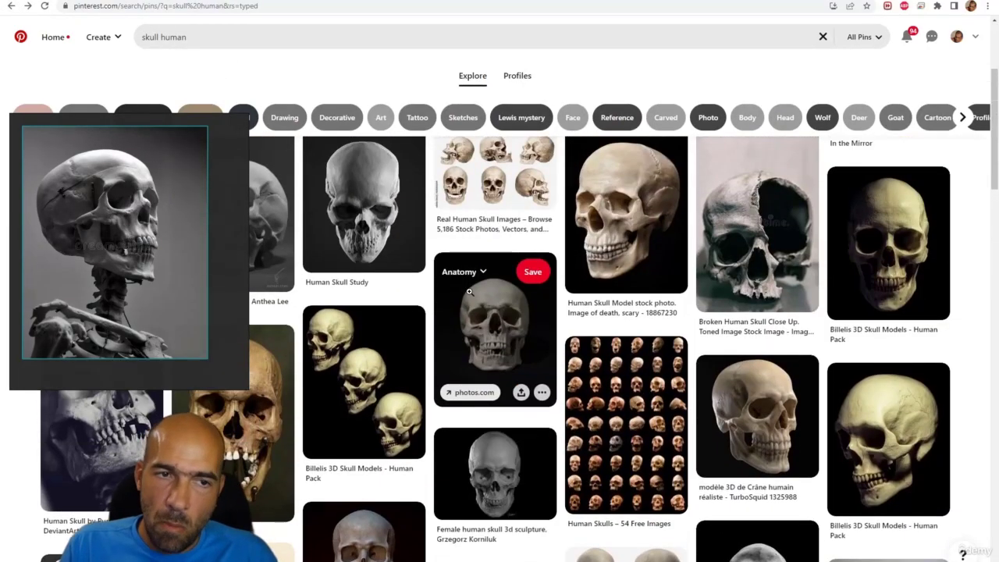
scroll(469, 292, up, 3)
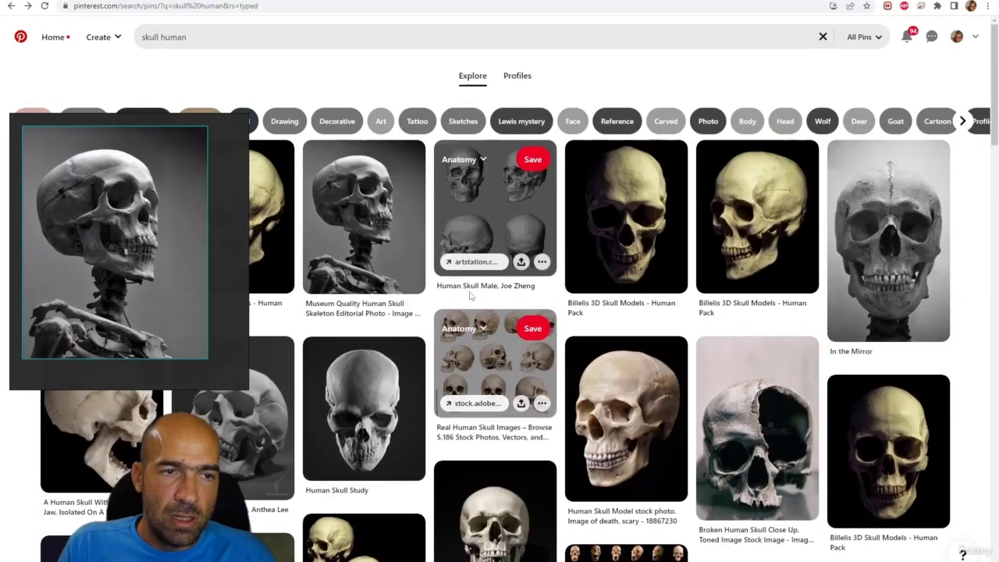
Add the Human Skull Male pin's four-view image to the PureRef board, directly above the skull and skeleton photo.
click(544, 231)
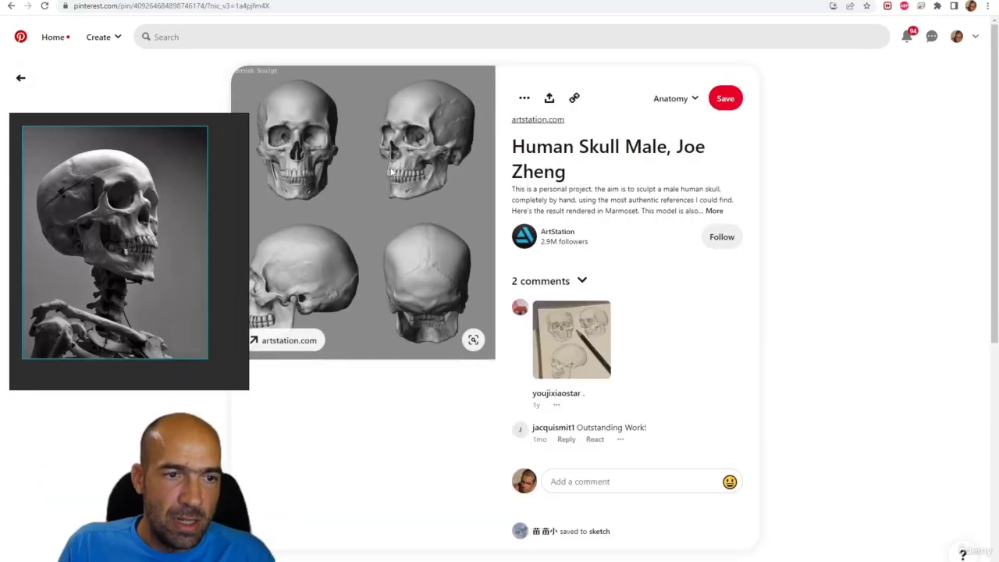
drag(386, 190, 210, 218)
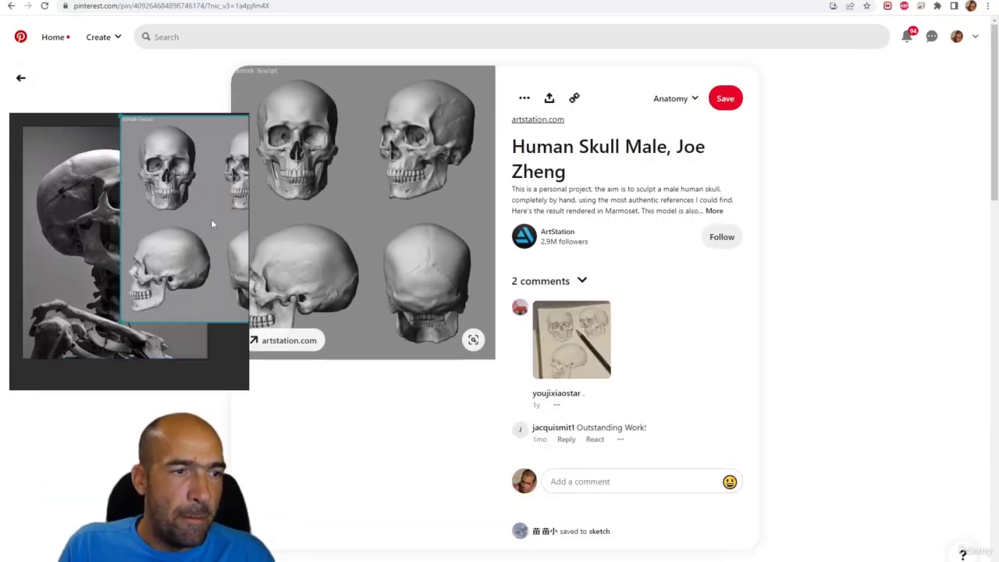
scroll(135, 247, down, 3)
drag(135, 248, 80, 194)
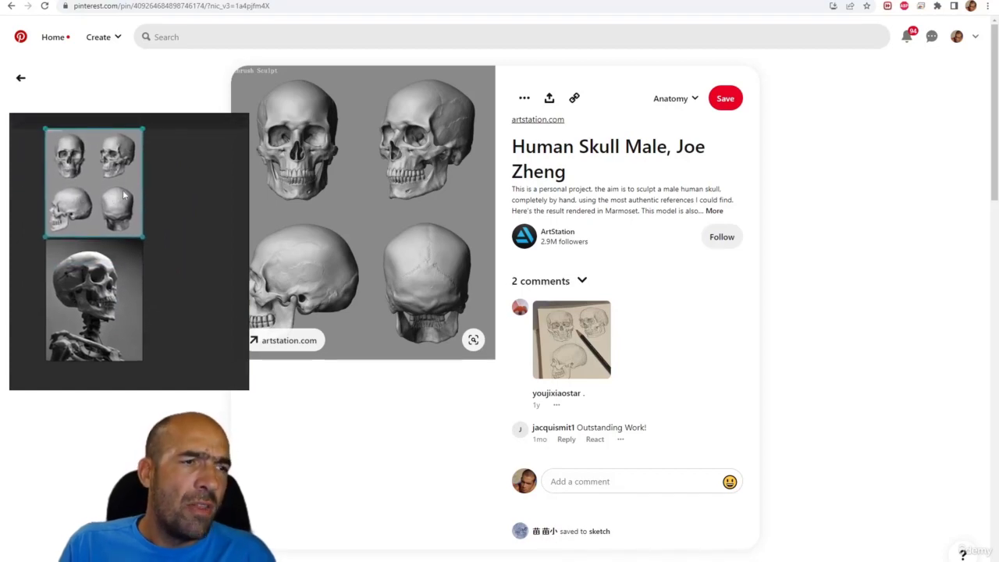
Look through the Human Skull Male pin's related pins, checking the Skull Stock pin from DeviantArt, for further skull references.
scroll(472, 266, down, 4)
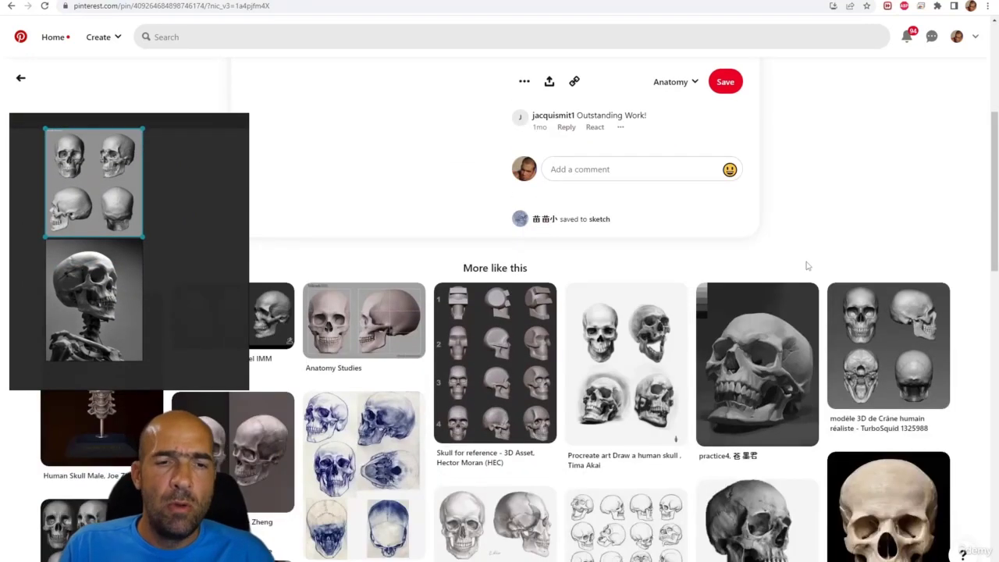
scroll(804, 261, down, 1)
scroll(375, 280, up, 2)
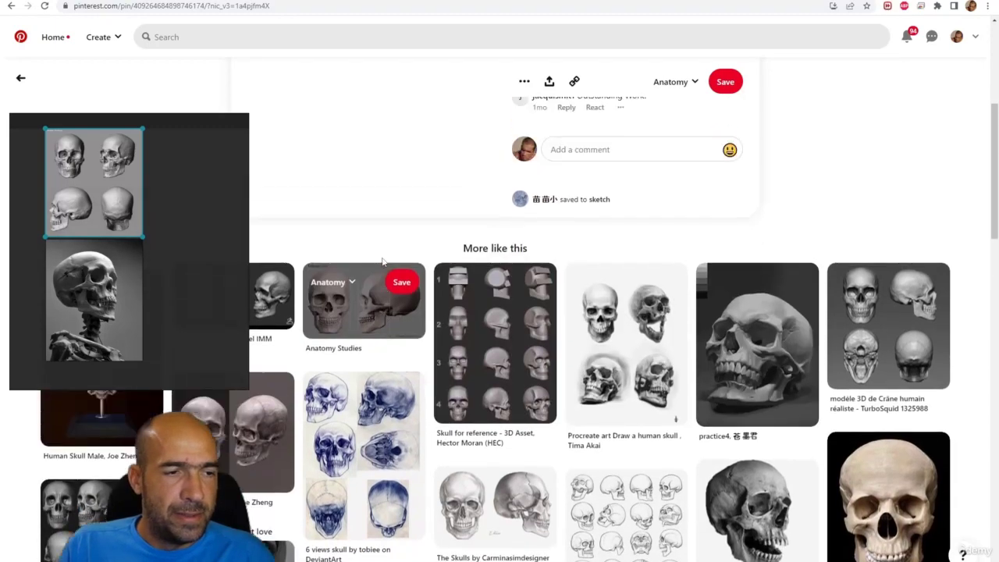
scroll(382, 262, down, 4)
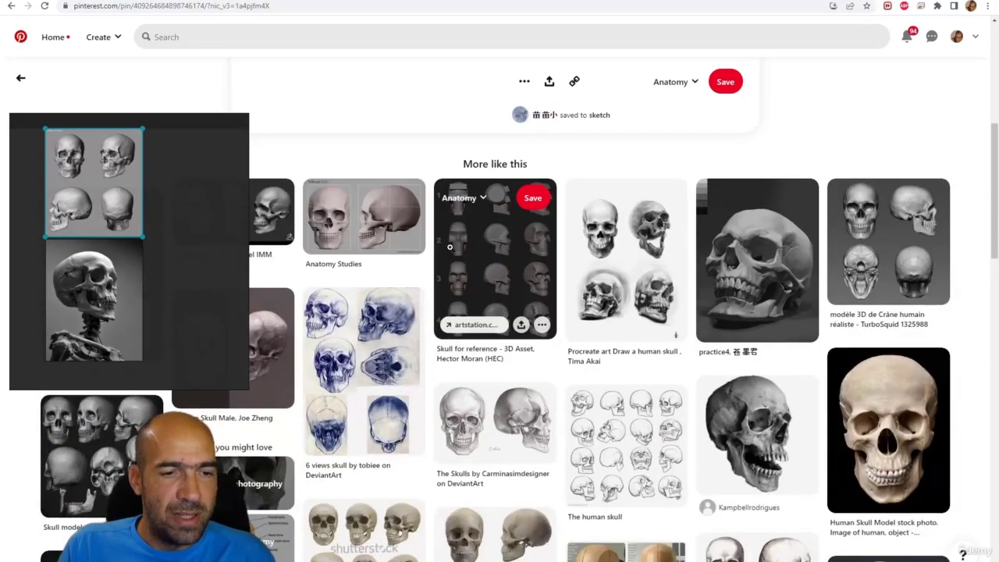
scroll(450, 257, down, 2)
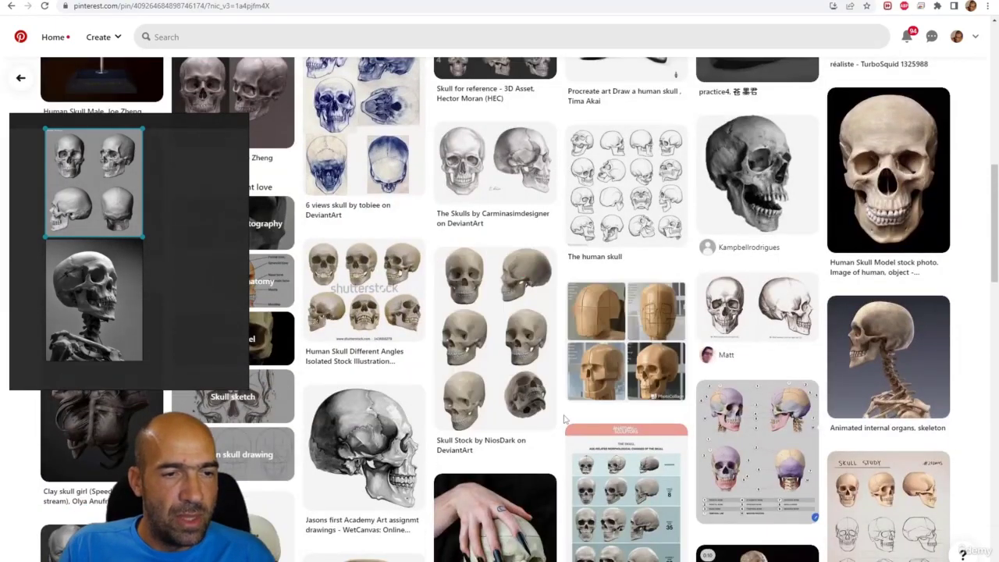
click(509, 313)
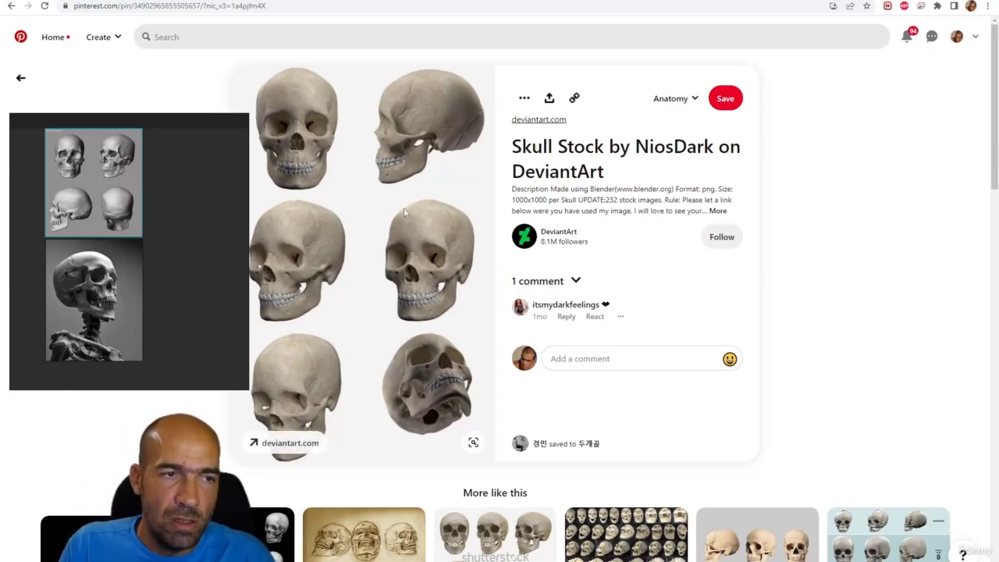
click(11, 6)
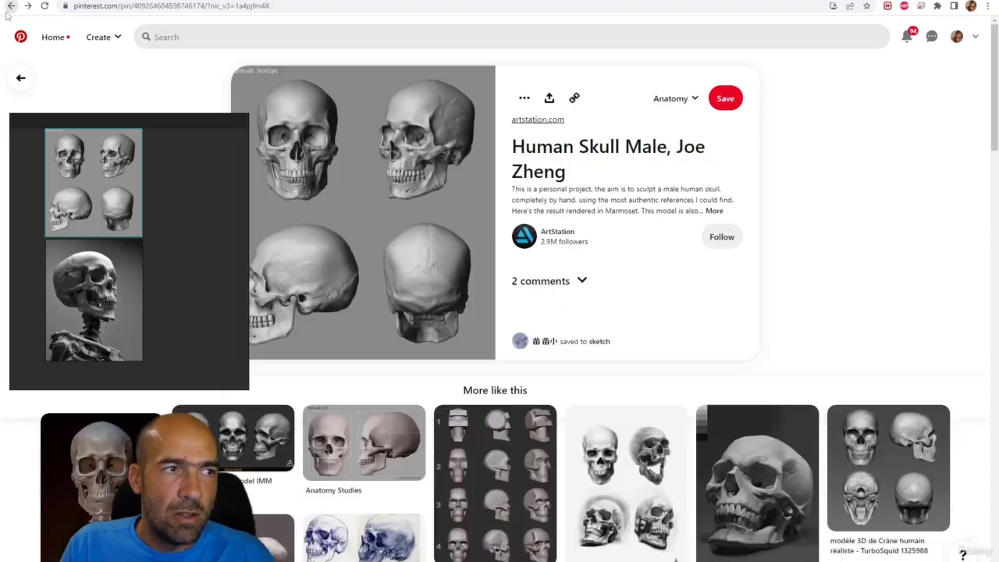
scroll(432, 416, up, 2)
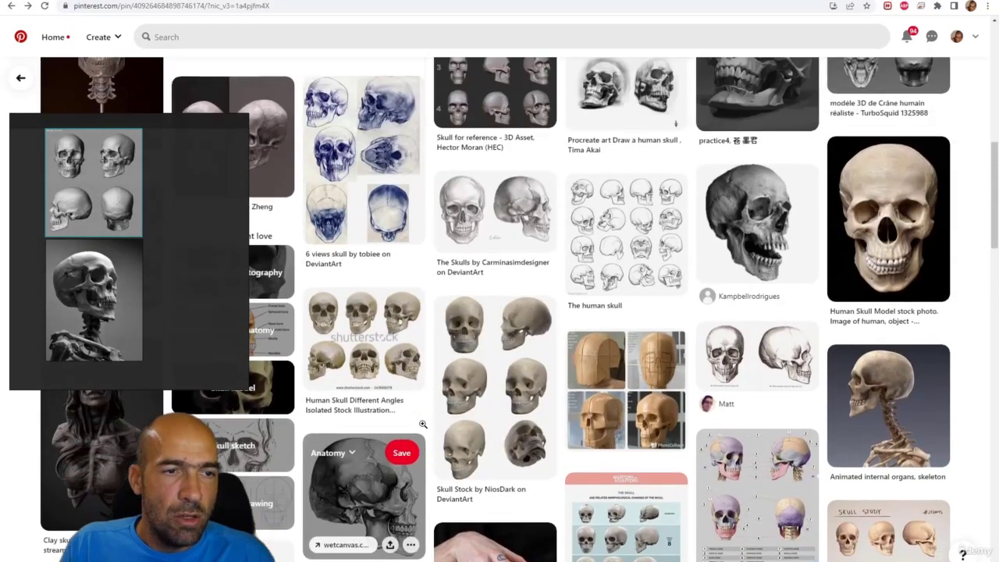
scroll(443, 407, up, 1)
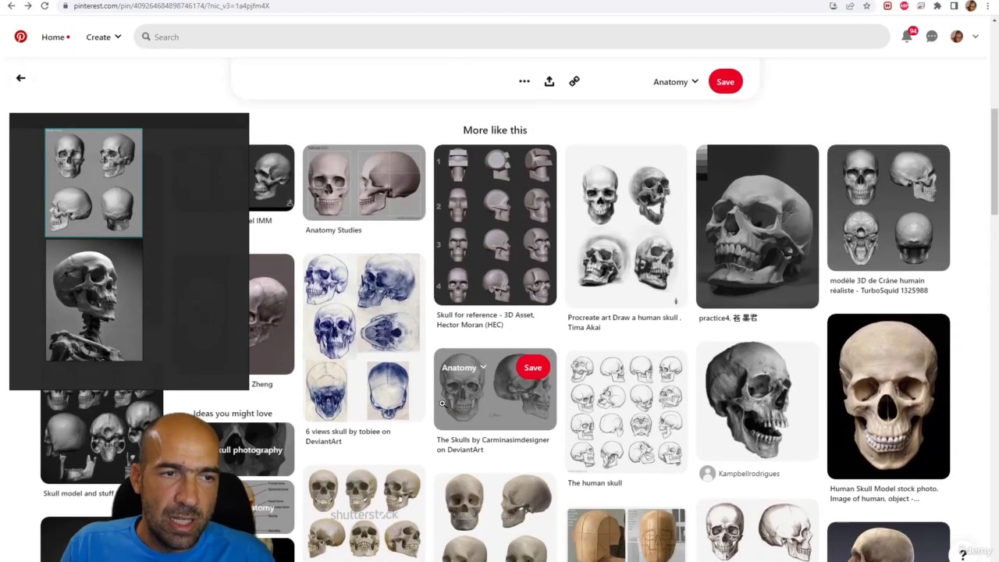
Examine the four-view skull on the board up close, and check the realistic TurboSquid skull model pin and its related pins.
scroll(86, 162, up, 5)
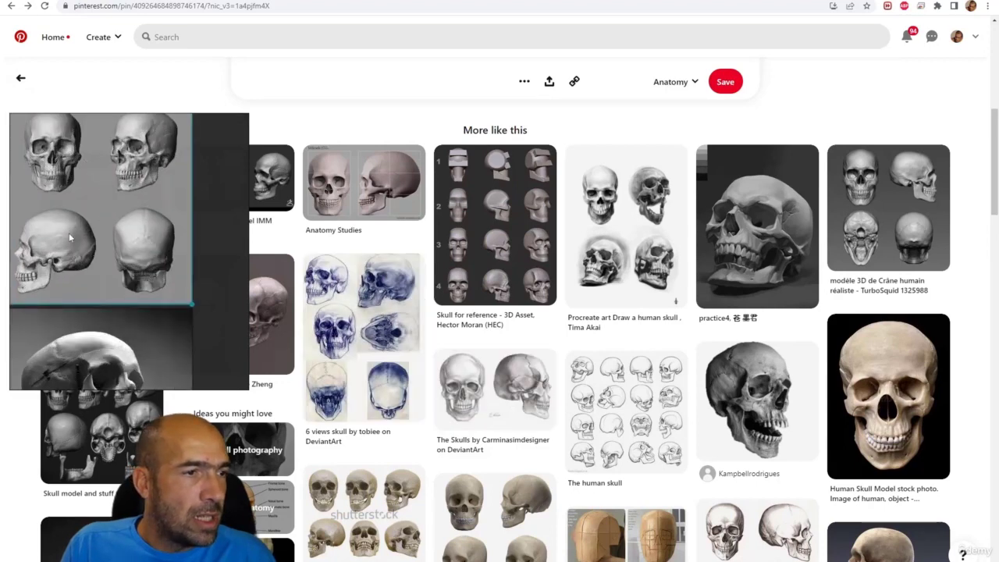
scroll(94, 268, down, 5)
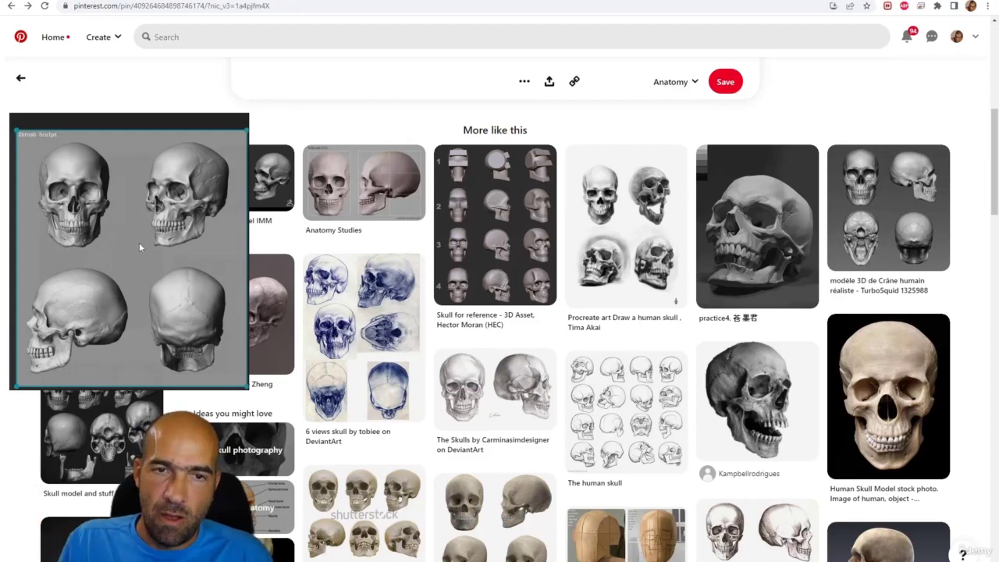
click(879, 216)
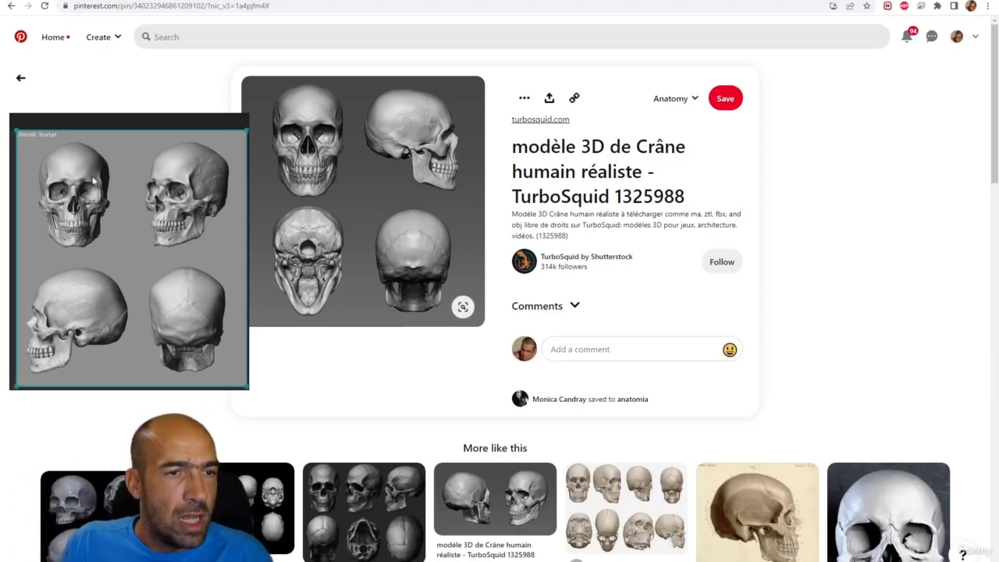
scroll(382, 188, down, 2)
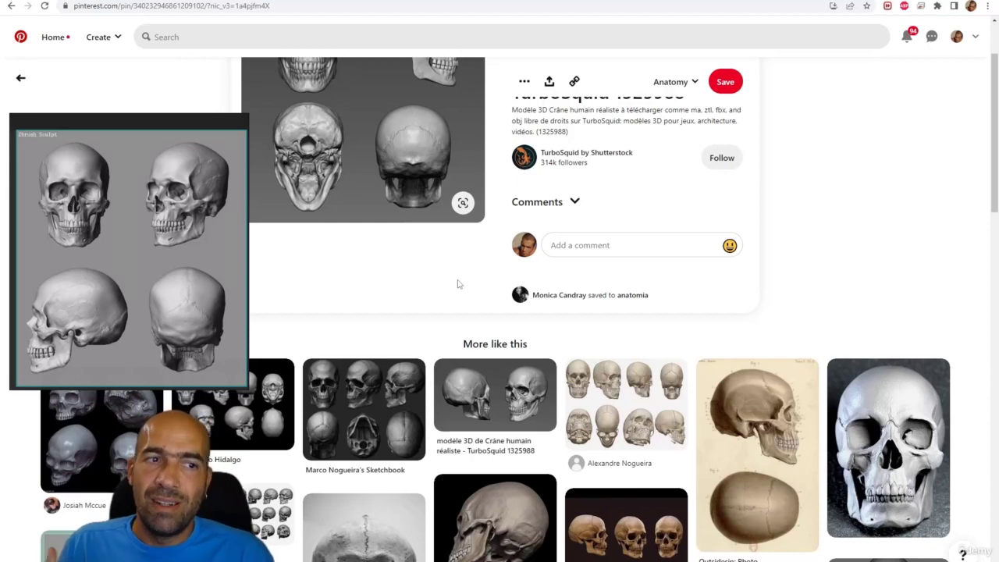
scroll(458, 284, down, 5)
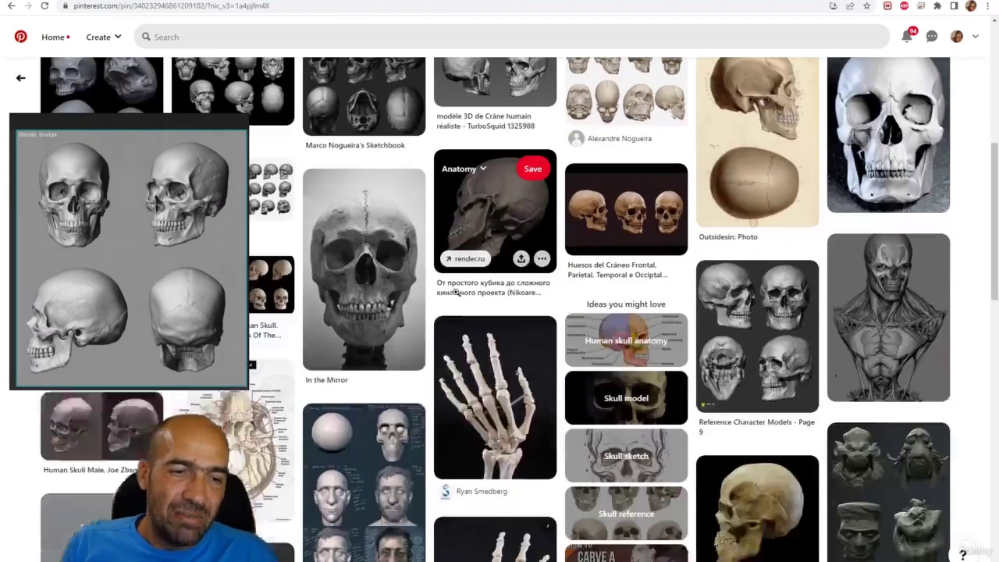
scroll(459, 291, down, 4)
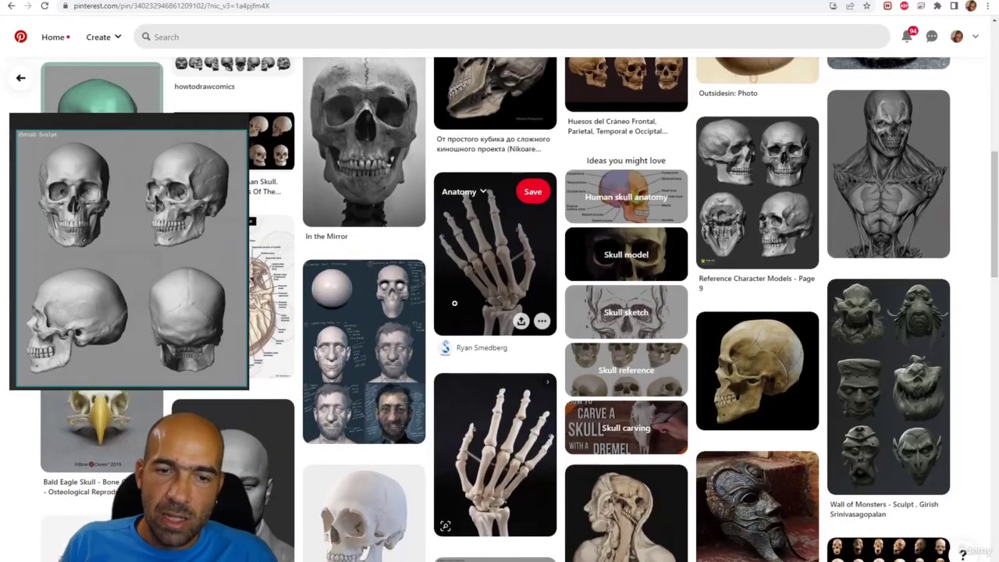
scroll(455, 305, down, 2)
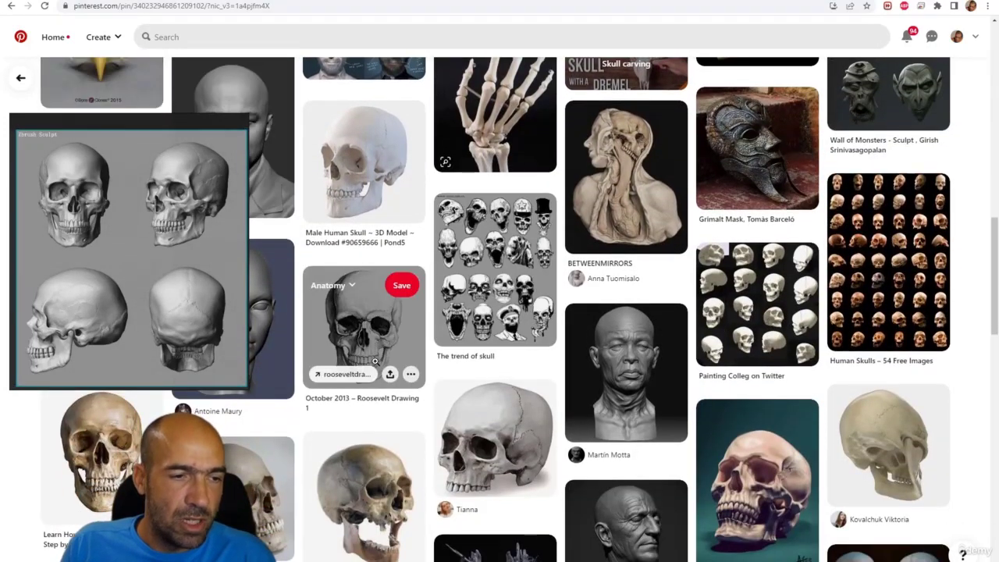
click(10, 5)
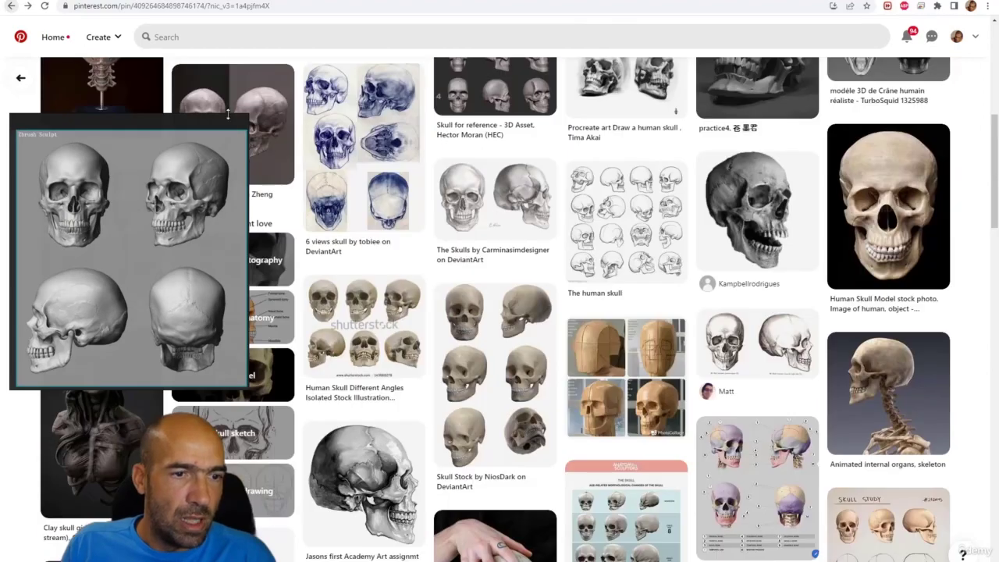
Browse deeper through the Human Skull Male pin's related pins for more skull and head anatomy references.
scroll(546, 335, up, 3)
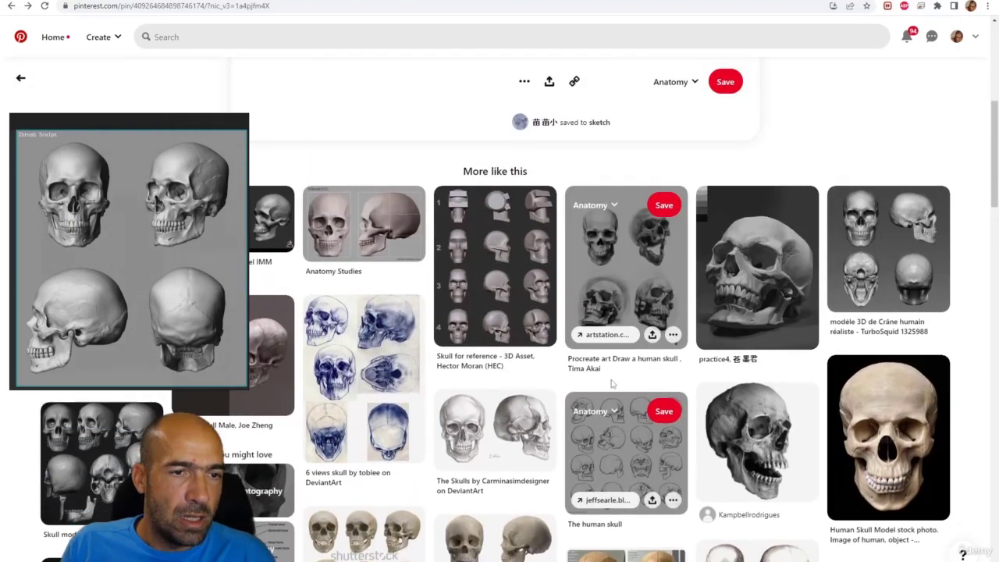
scroll(593, 387, down, 5)
scroll(593, 390, up, 4)
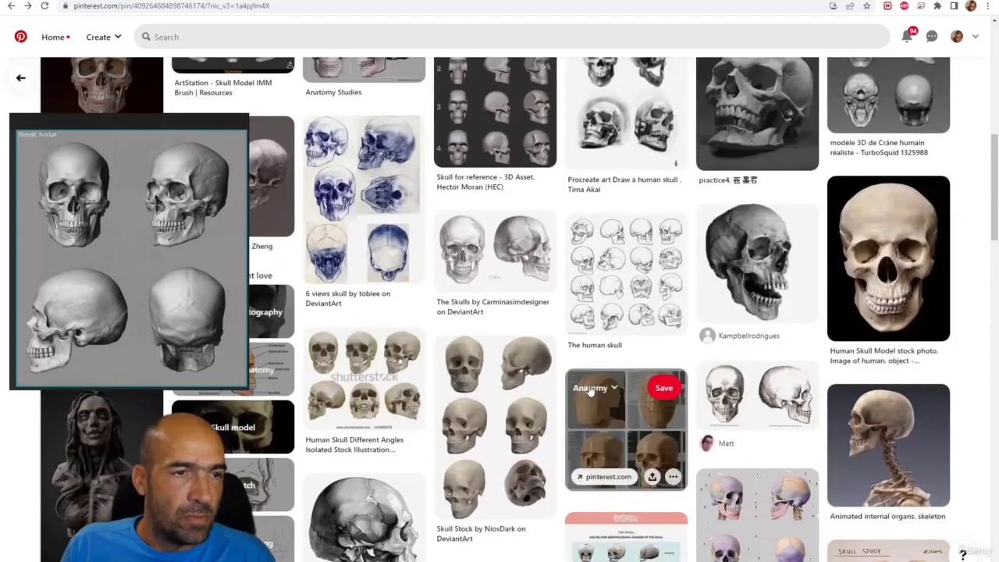
scroll(537, 371, down, 10)
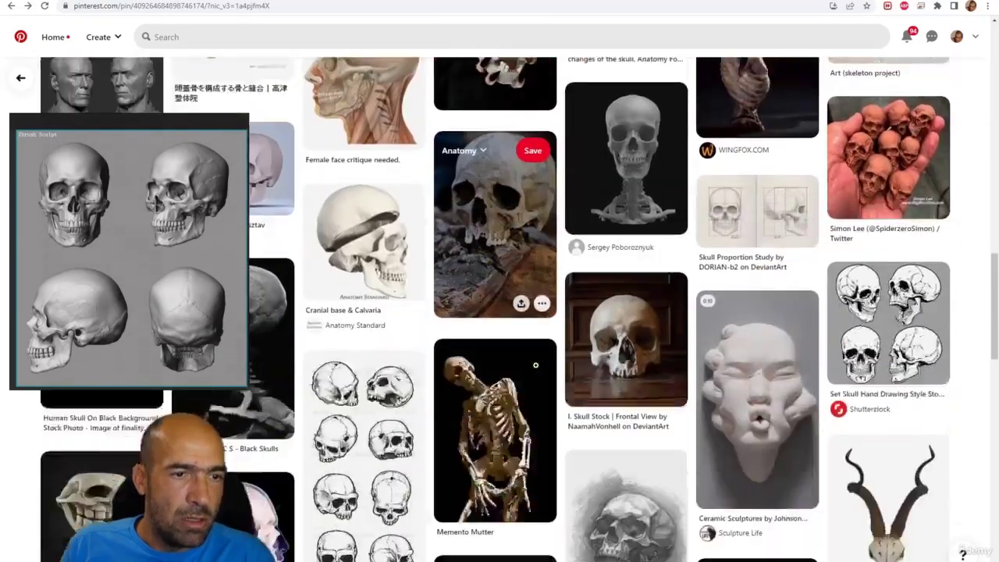
scroll(546, 383, down, 6)
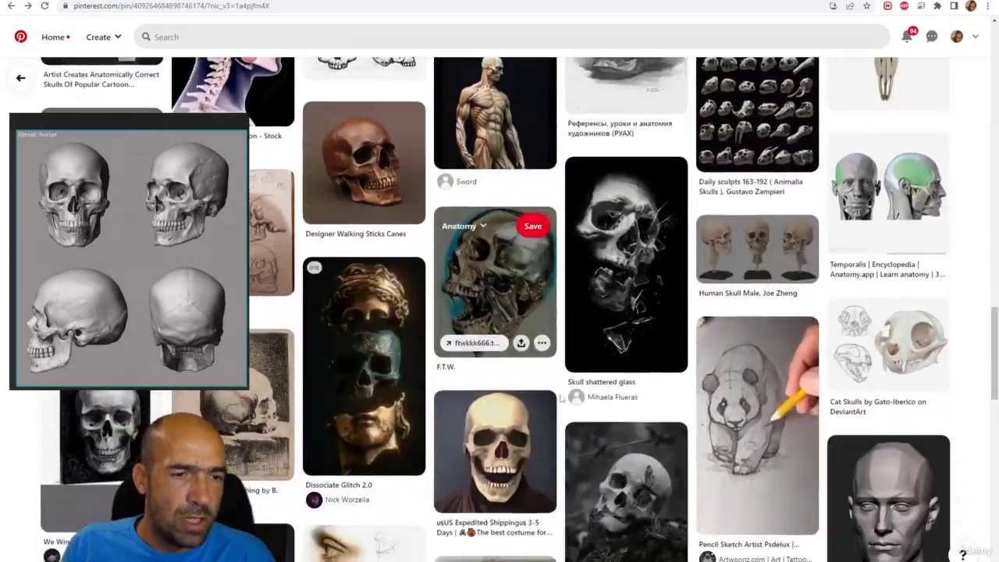
scroll(560, 398, down, 3)
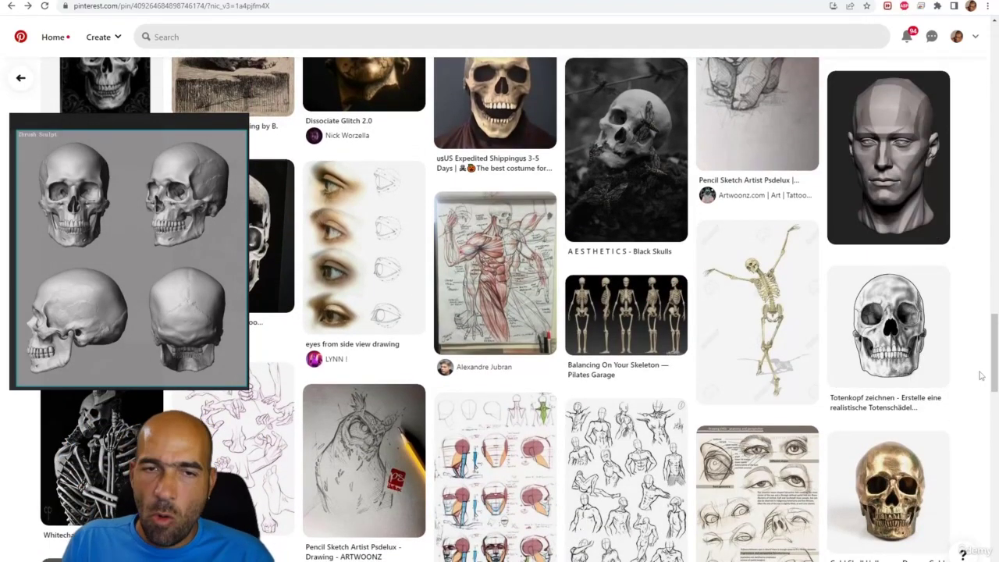
scroll(382, 234, down, 5)
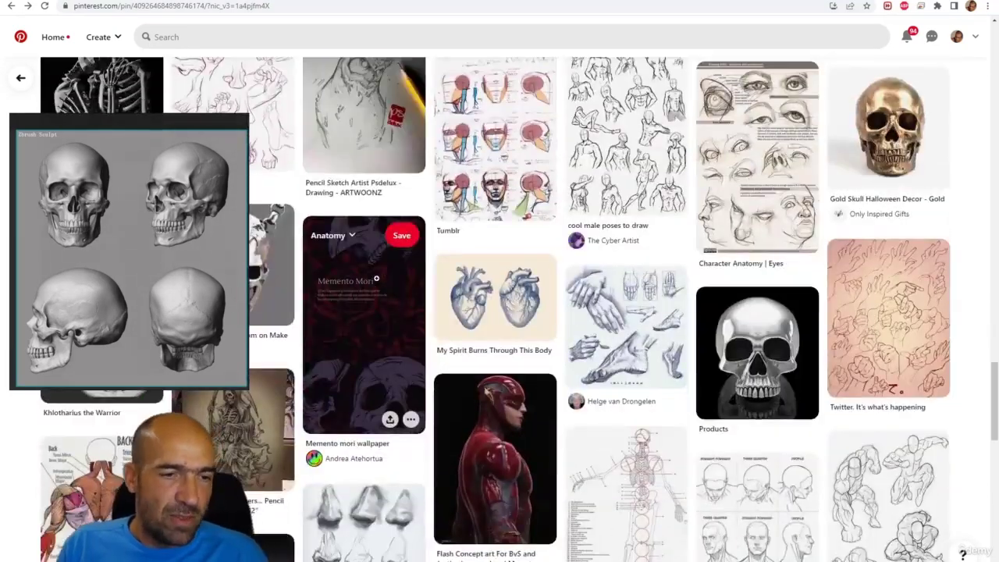
scroll(376, 277, up, 12)
scroll(376, 278, up, 12)
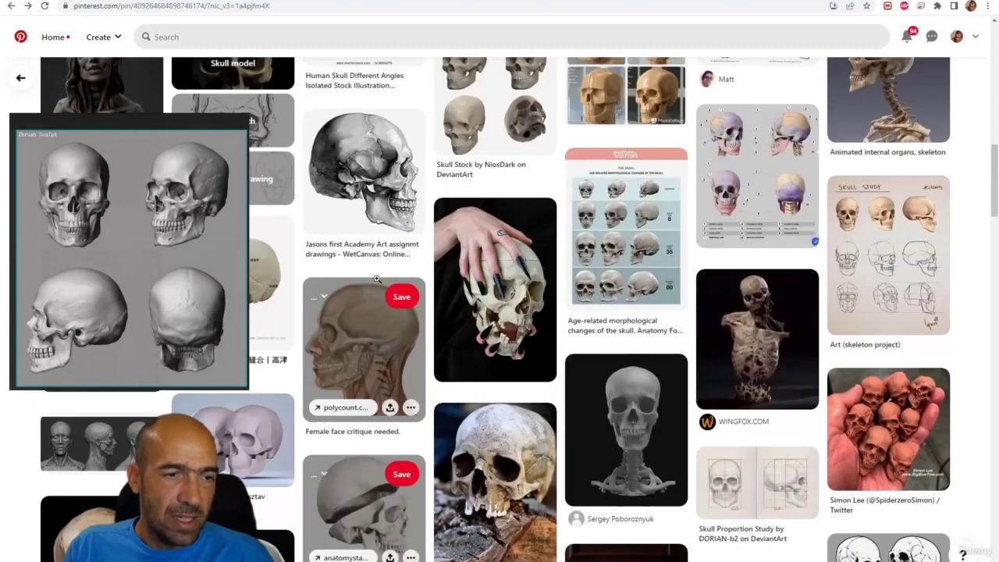
scroll(378, 281, up, 1)
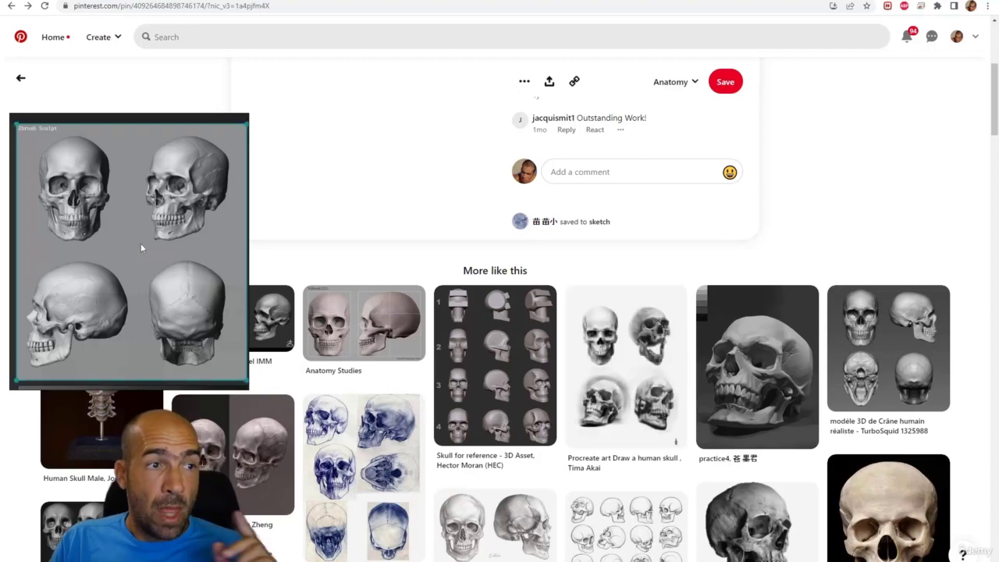
Inspect the four skull views on the board again at a different magnification.
scroll(166, 217, up, 5)
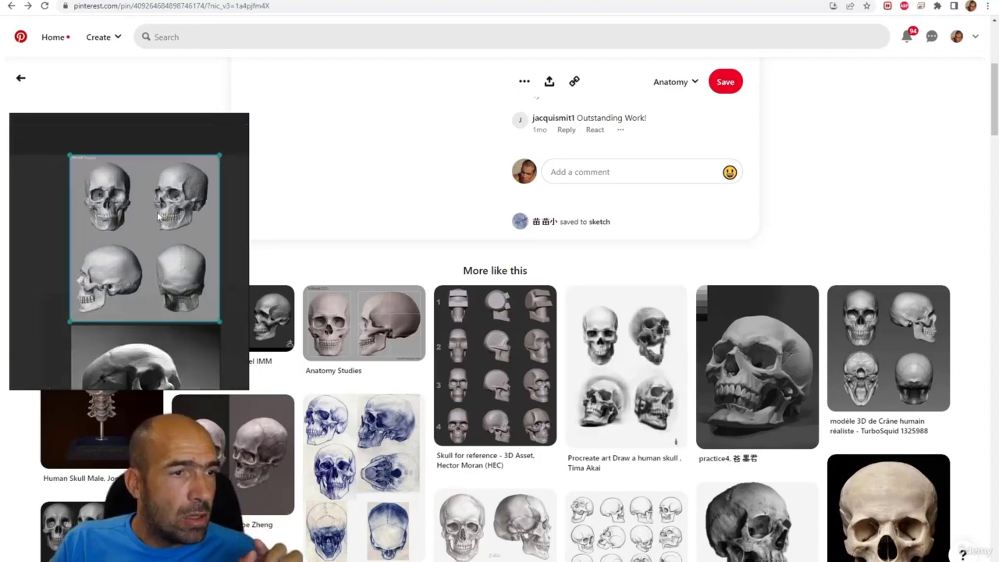
scroll(134, 215, down, 6)
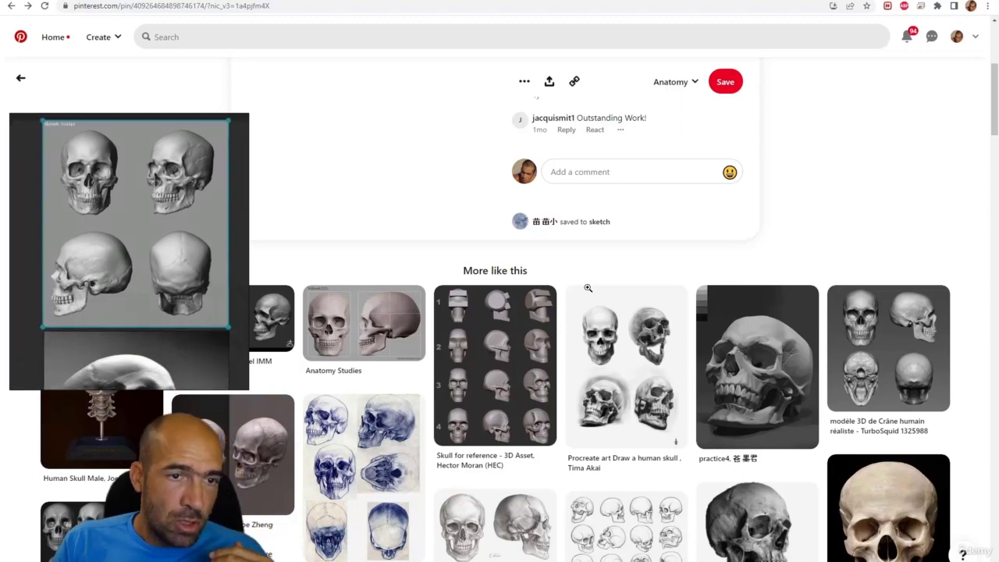
scroll(587, 288, down, 1)
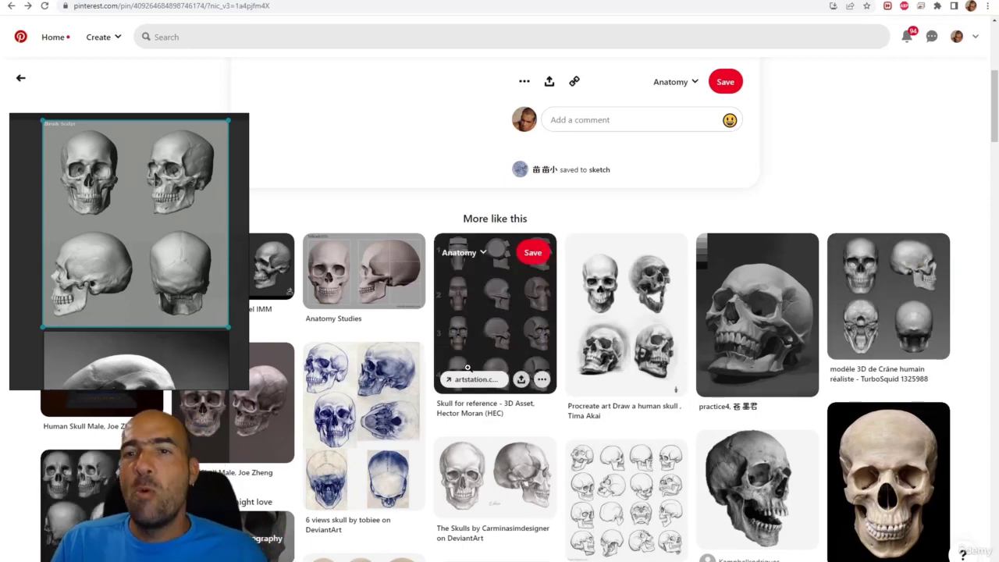
Look through the "Skull model and stuff" pin and its related pins, and open the Bony Landmarks of the Skull brow ridge pin.
click(455, 345)
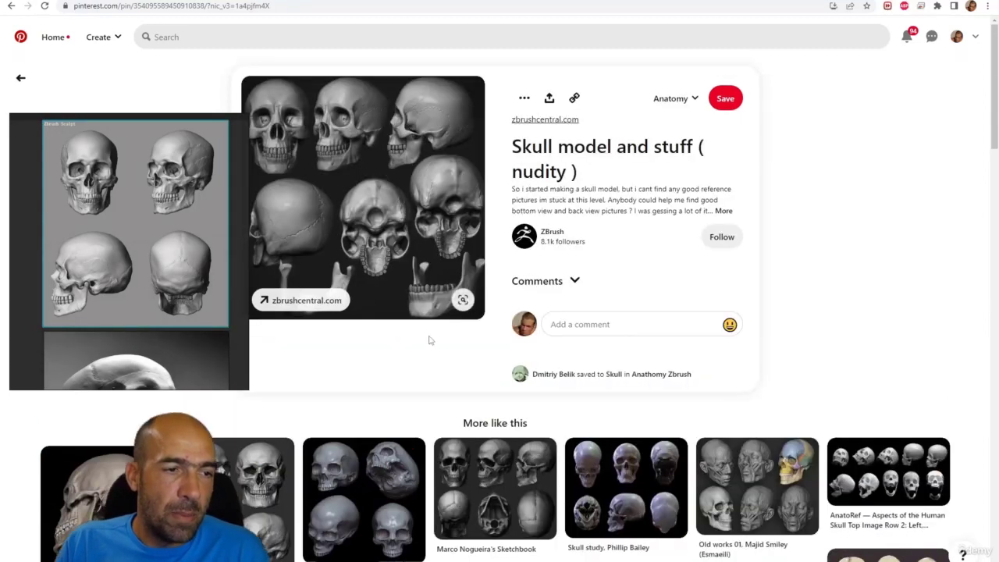
scroll(459, 429, down, 2)
scroll(460, 429, down, 3)
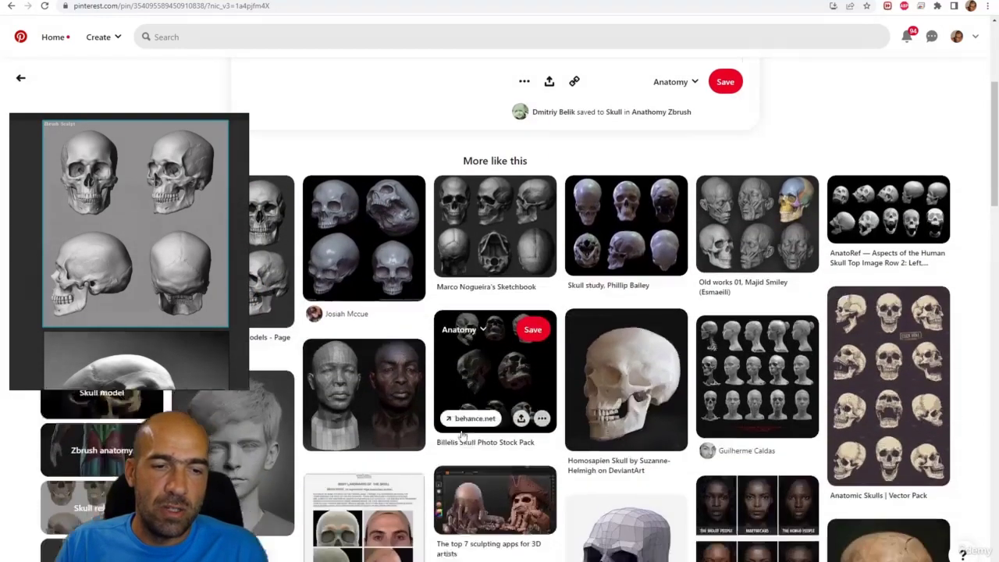
scroll(895, 437, up, 4)
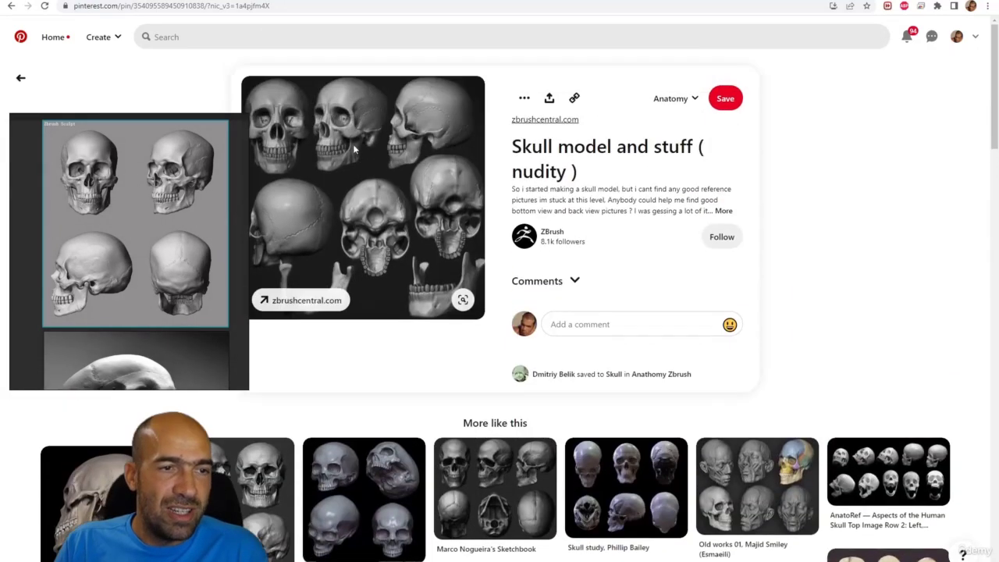
scroll(958, 383, down, 2)
scroll(958, 383, down, 4)
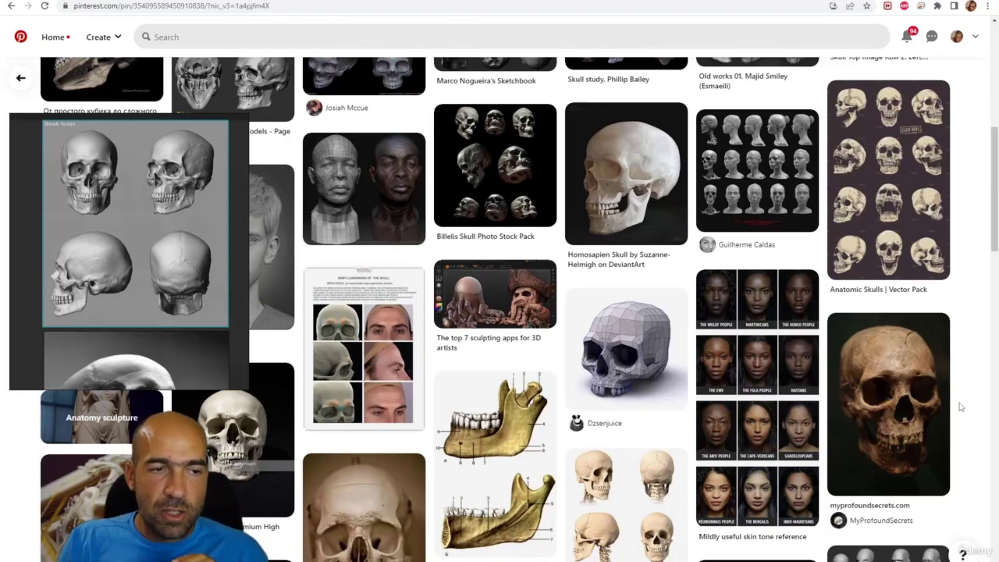
click(344, 351)
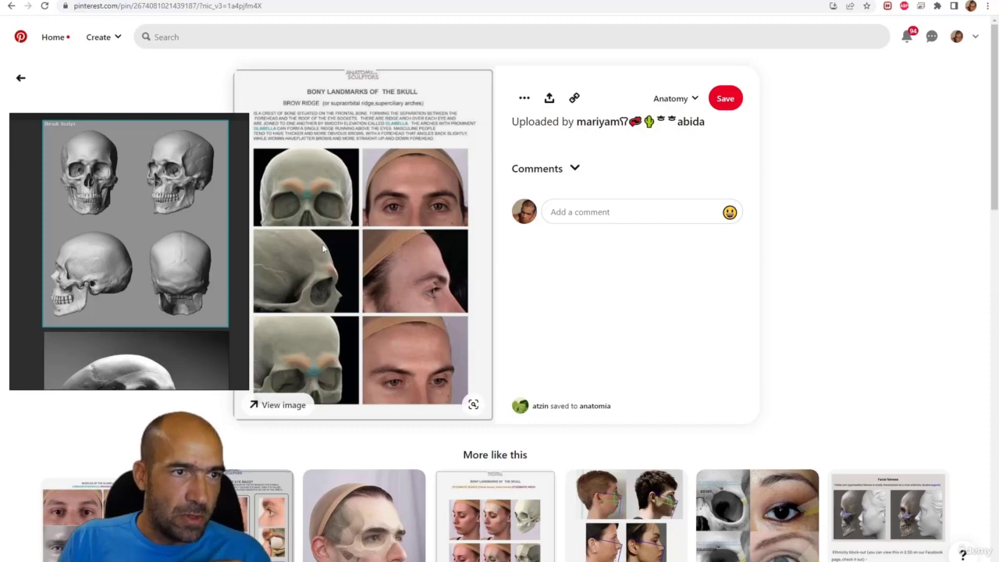
Review the brow ridge landmarks pin, then open the Facial flatness pin and look through its related head anatomy pins.
scroll(324, 248, down, 2)
scroll(308, 169, up, 2)
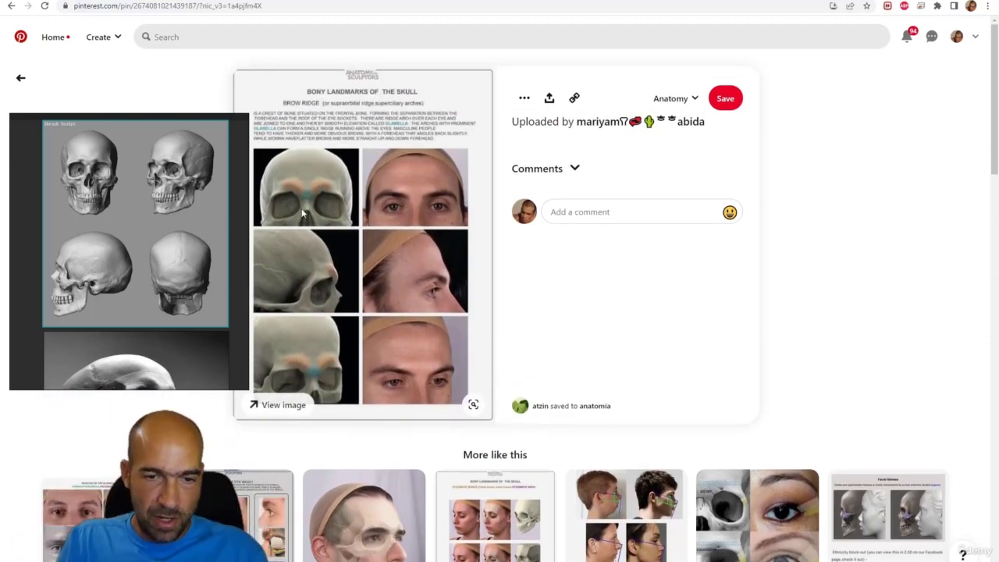
scroll(302, 211, down, 3)
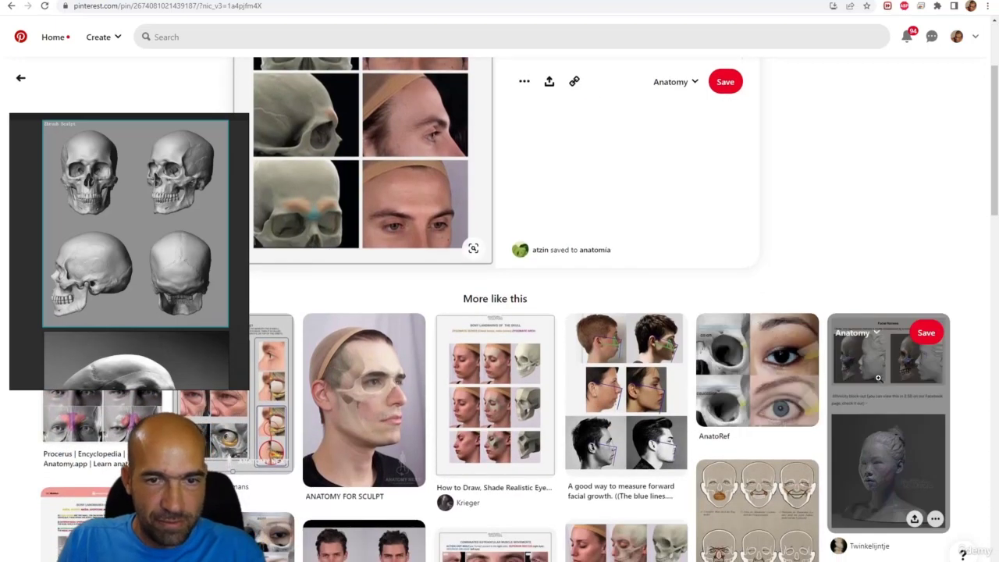
click(863, 368)
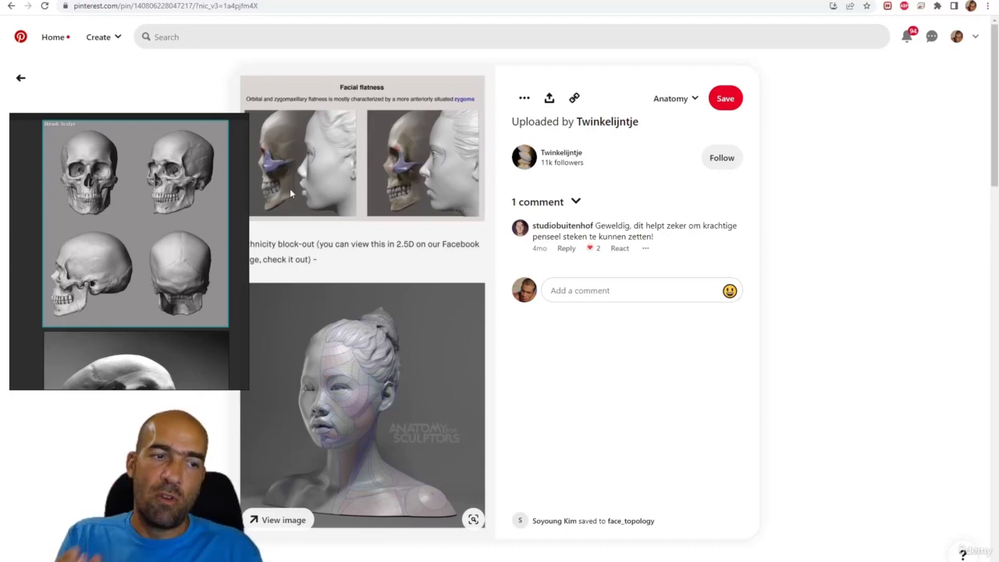
scroll(290, 189, down, 3)
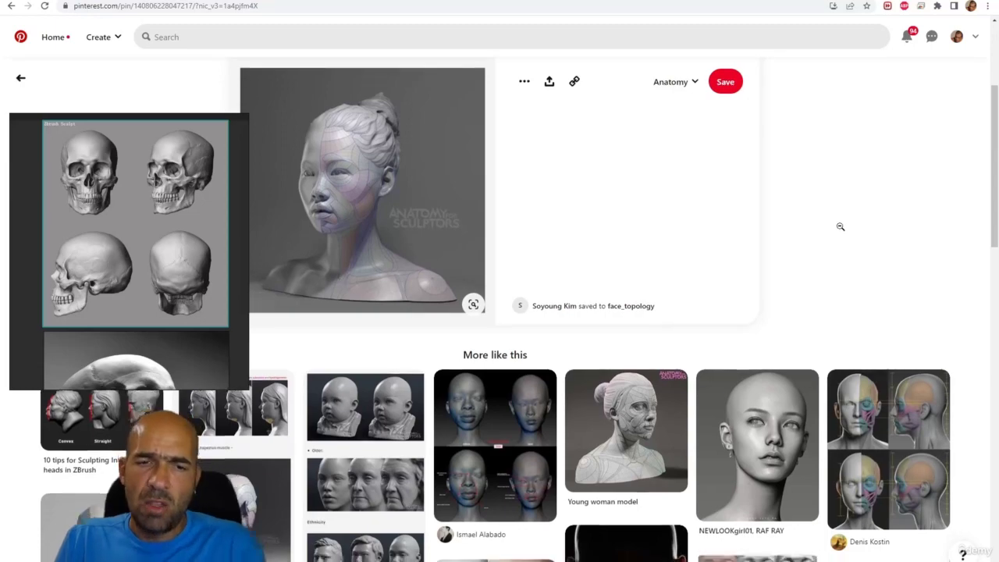
scroll(840, 227, down, 5)
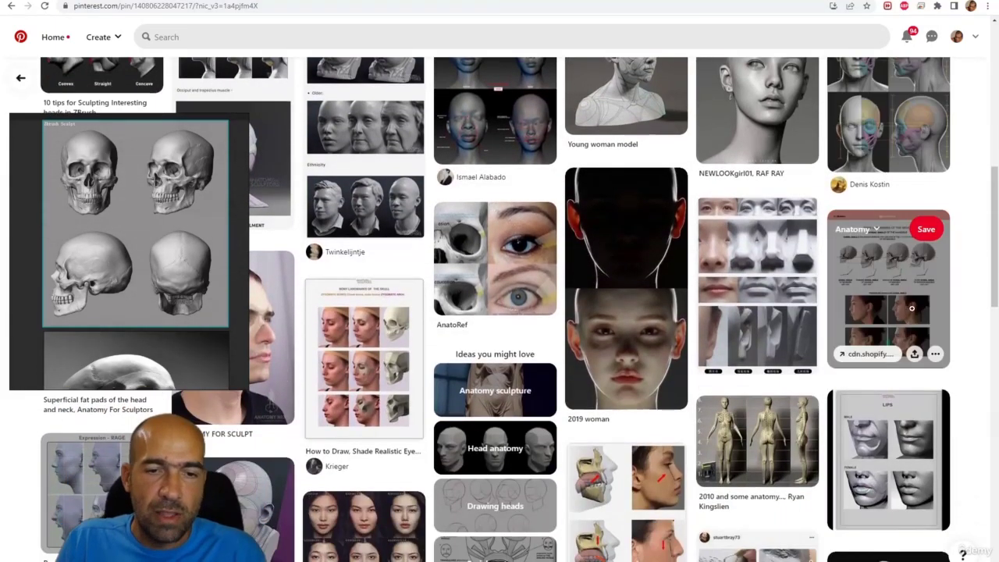
scroll(983, 398, up, 7)
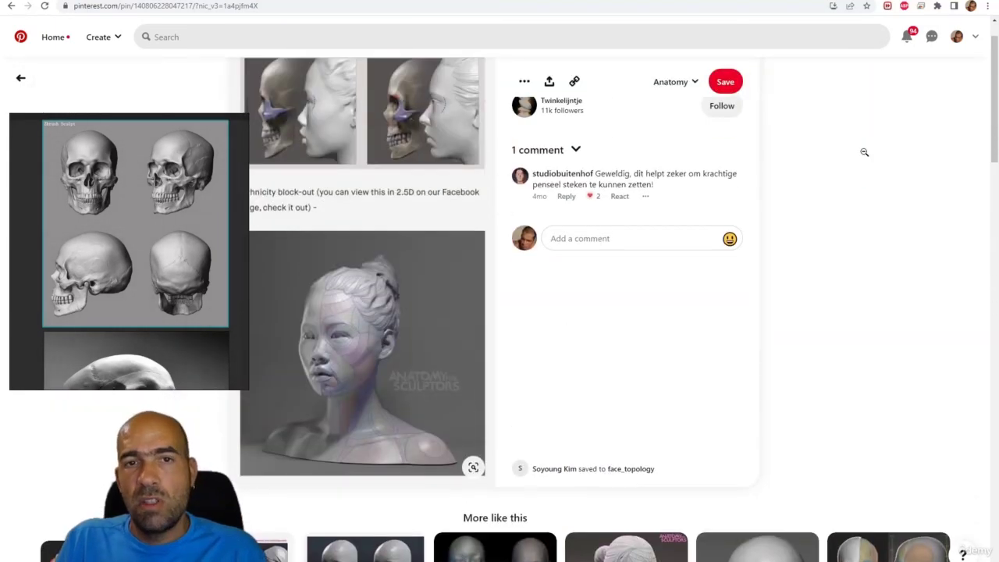
scroll(864, 151, up, 1)
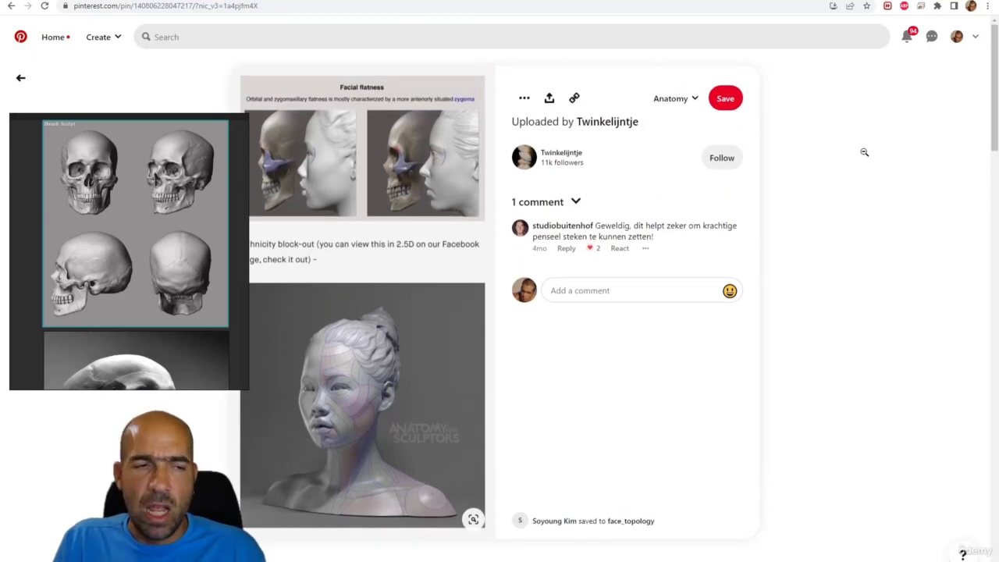
Select the four-view skull and the skeleton profile image on the PureRef board and move them together farther from the Lobo art.
scroll(153, 267, down, 5)
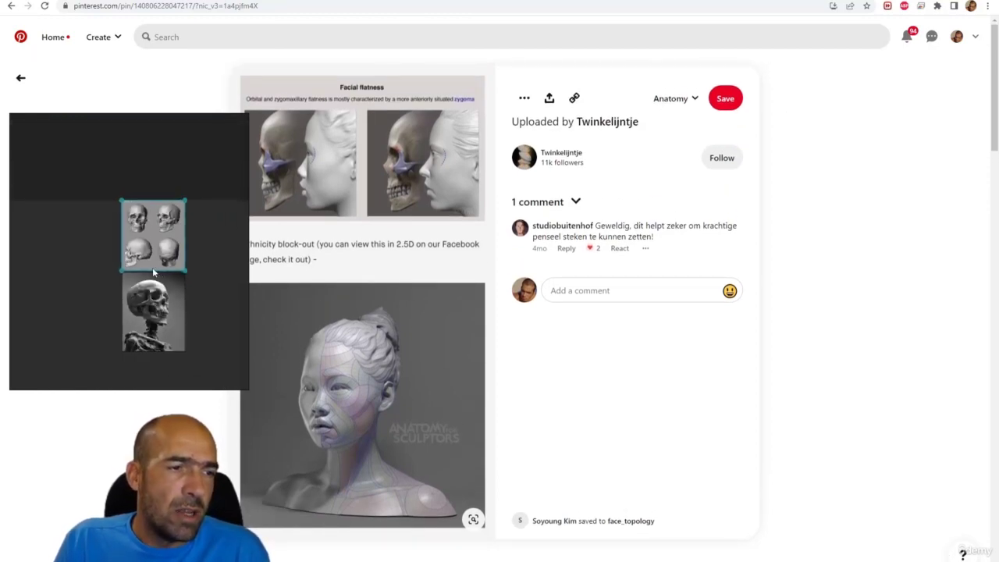
scroll(165, 249, down, 2)
drag(196, 212, 126, 312)
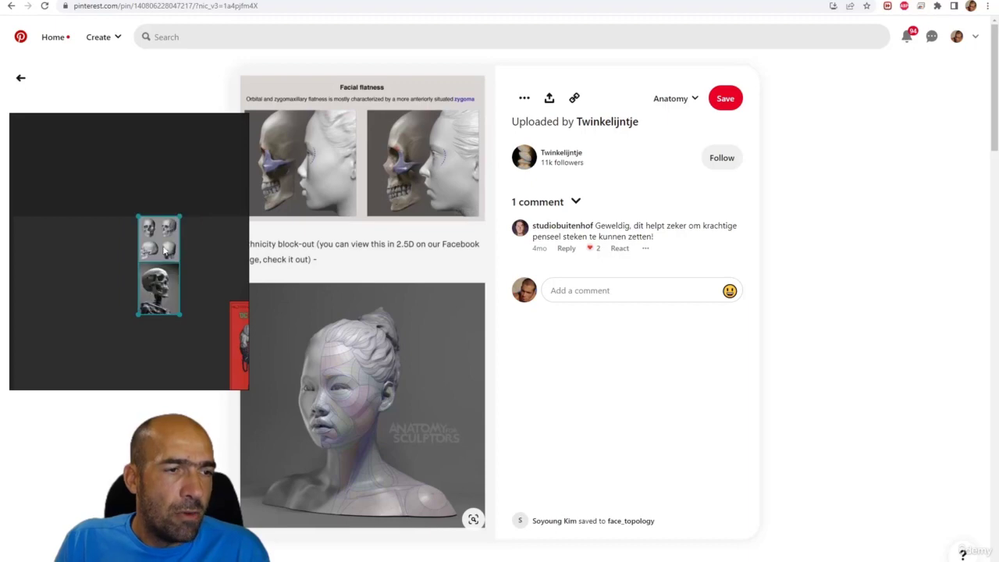
drag(163, 249, 72, 257)
Return to the earlier skull pins, open the multi-angle Skull Stock by NiosDark pin, and check its related pins.
click(12, 6)
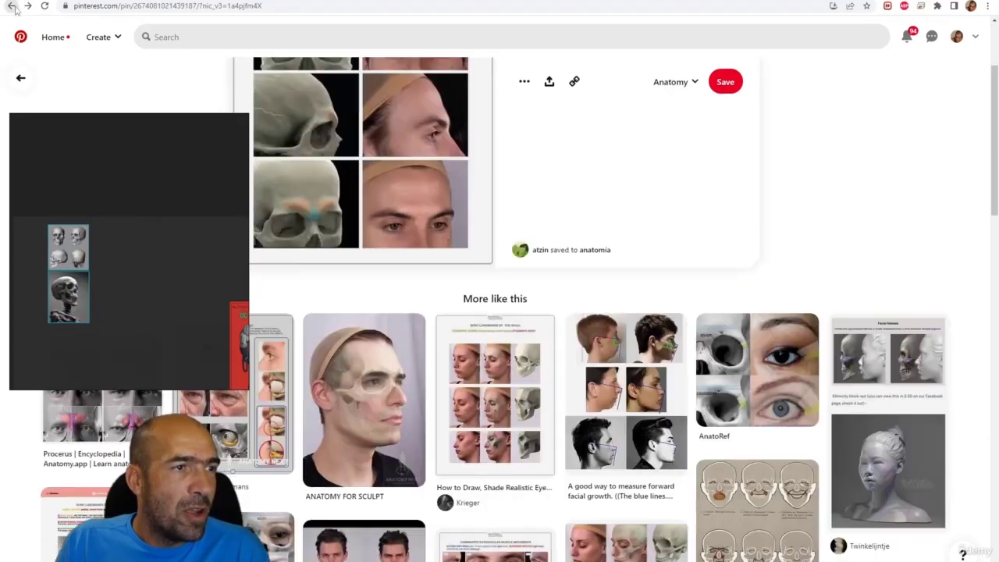
click(12, 6)
scroll(216, 179, down, 3)
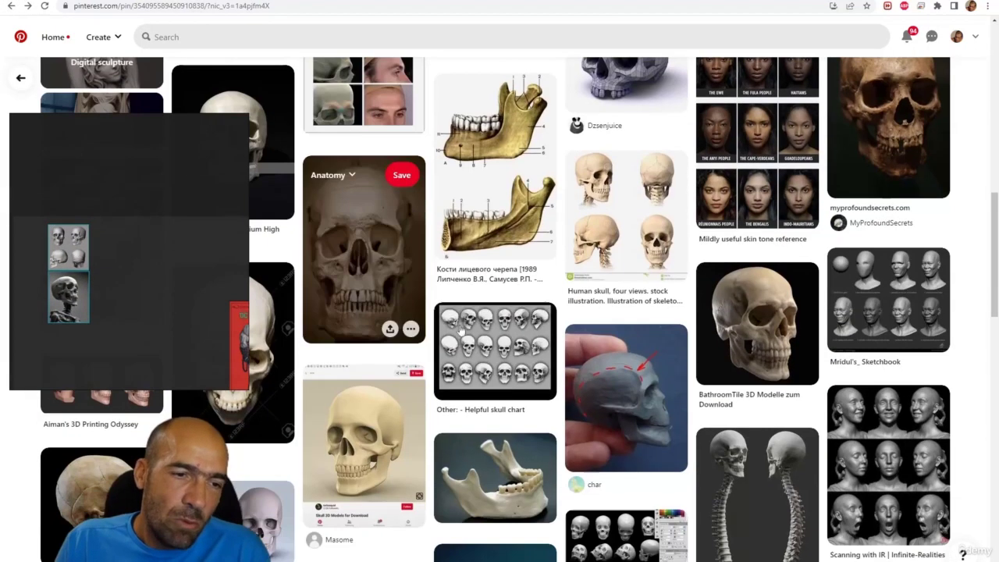
click(11, 6)
scroll(577, 429, down, 2)
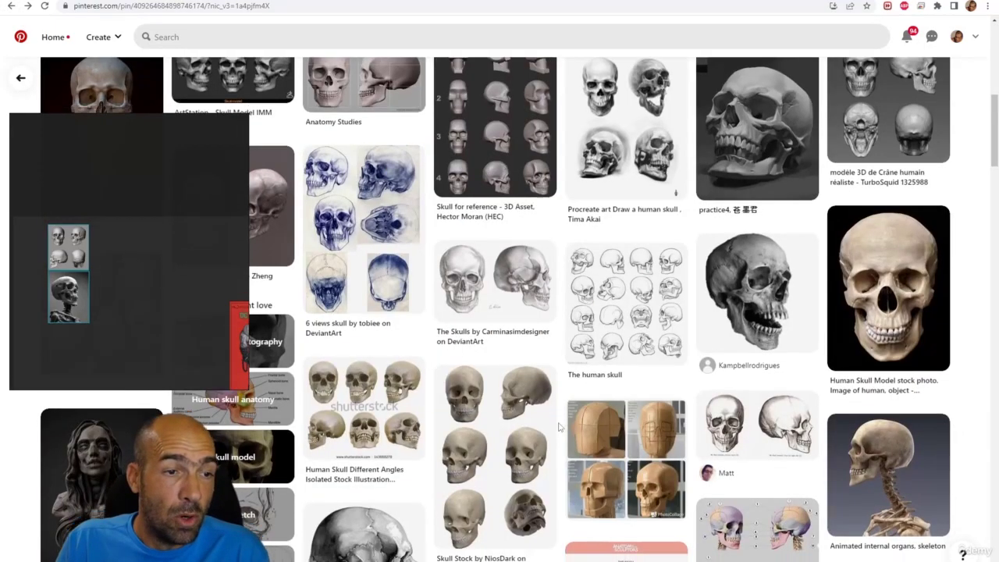
scroll(552, 423, down, 2)
click(507, 296)
scroll(821, 320, down, 4)
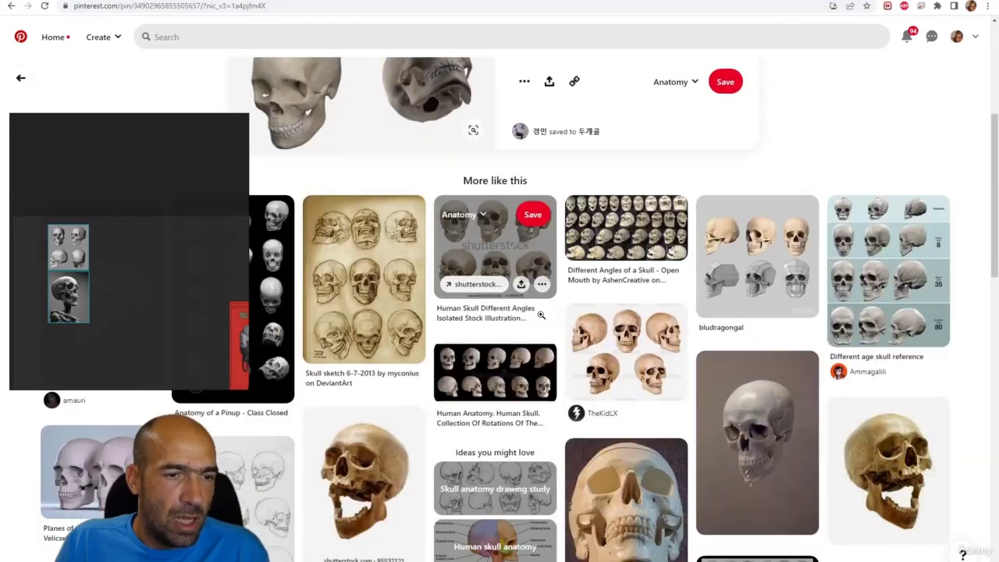
scroll(417, 114, up, 3)
scroll(694, 270, down, 2)
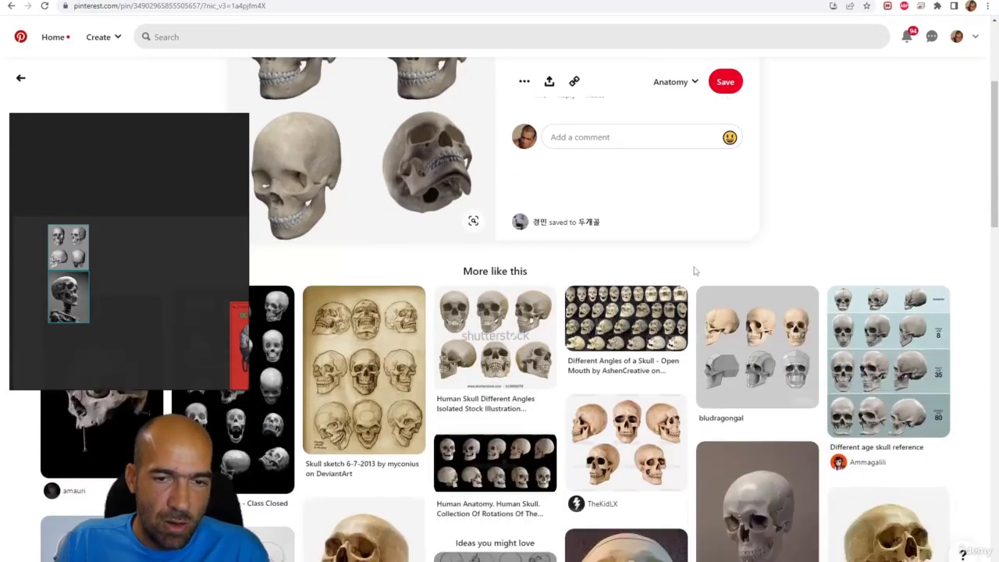
Check the Different age skull reference pin, then return and look further through the multi-angle skull pin's related images.
click(918, 333)
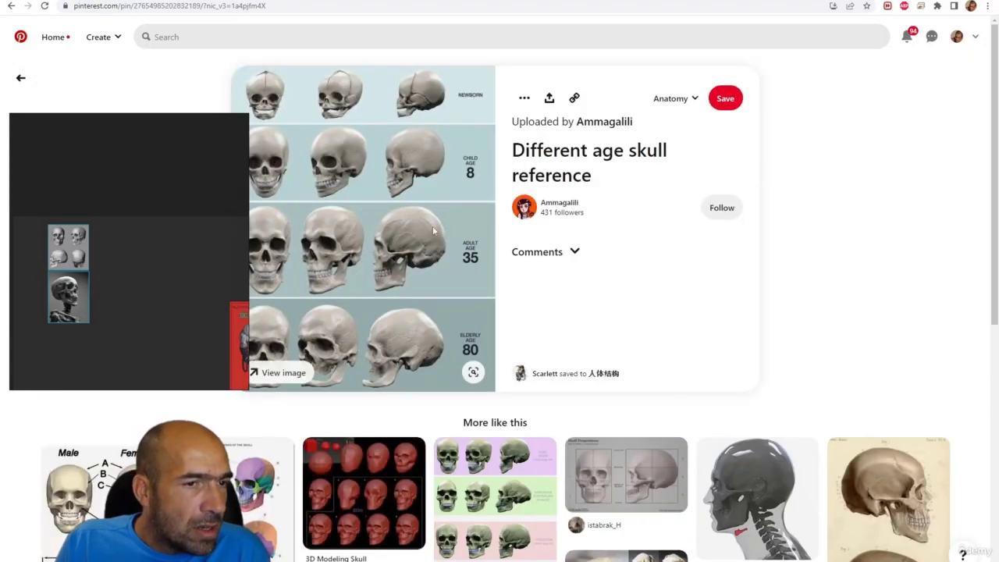
scroll(484, 265, down, 2)
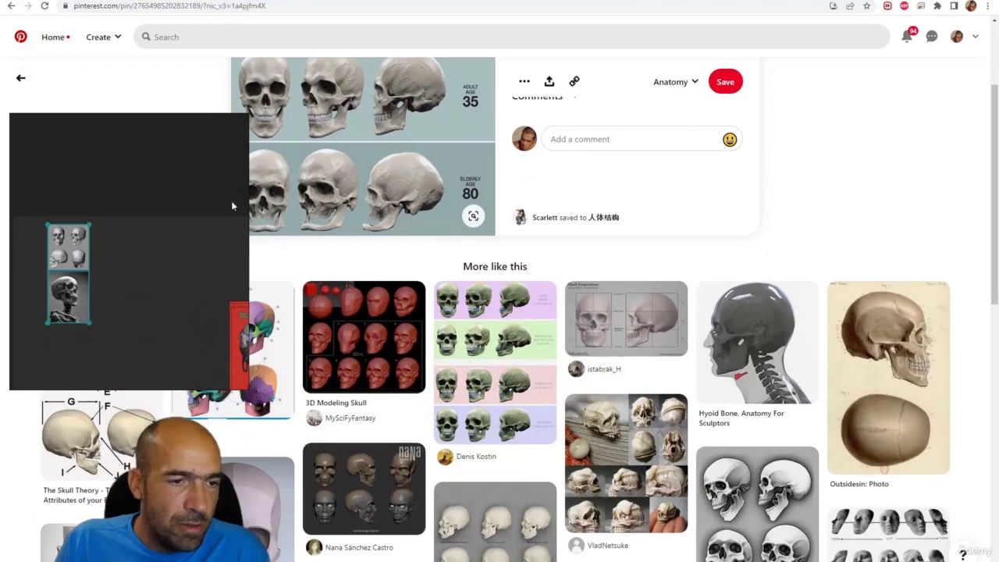
click(11, 6)
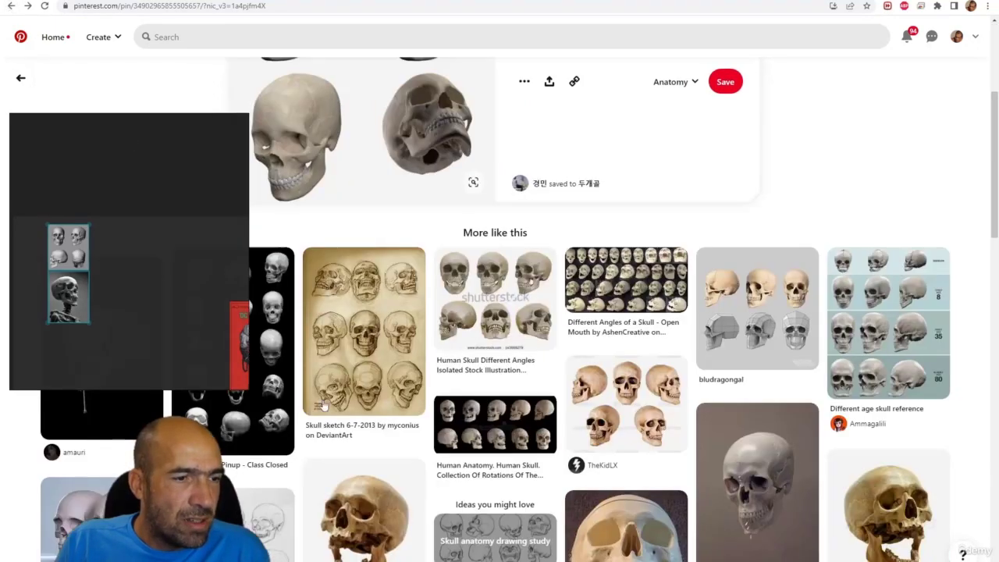
scroll(343, 415, down, 3)
scroll(343, 416, down, 4)
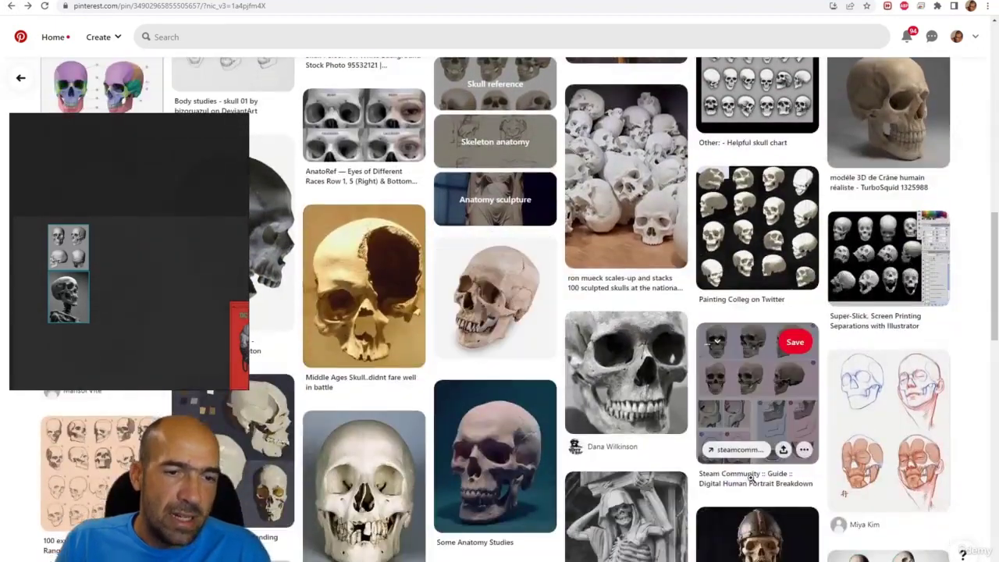
Open the Poison Was the Cure pin through the black-and-white skull close-up and add its front-view skull beside the four-view skull on the board.
click(623, 405)
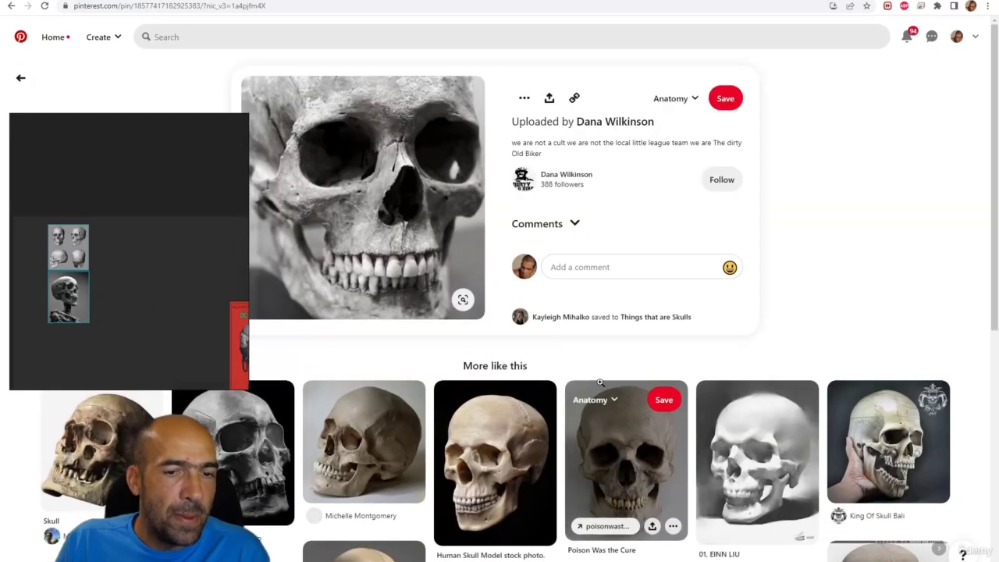
click(664, 470)
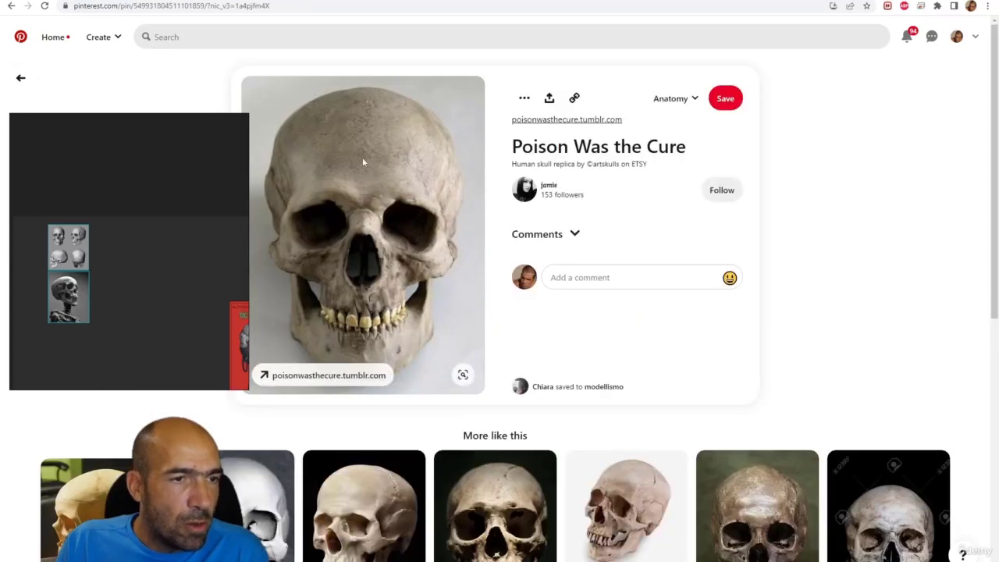
drag(401, 220, 129, 255)
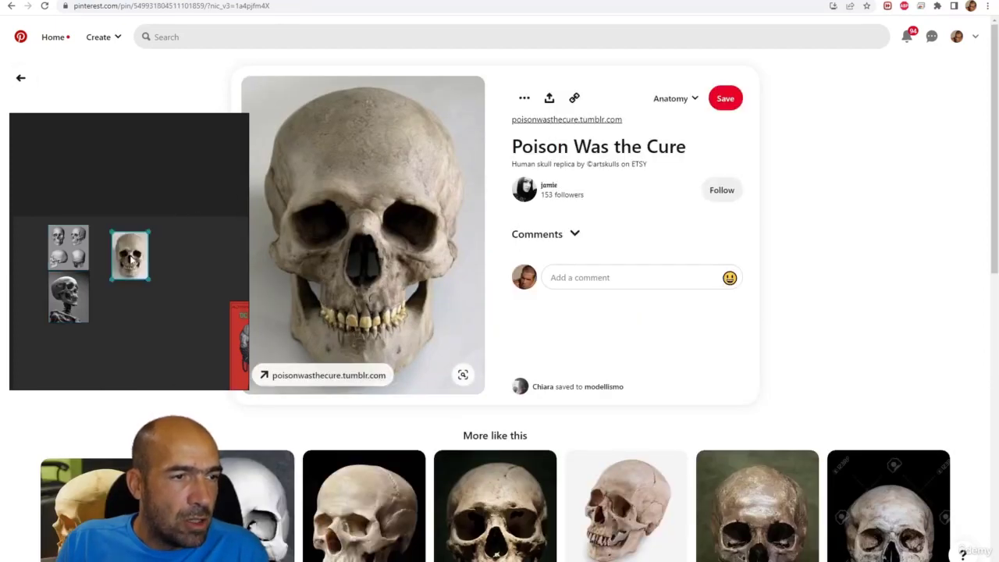
scroll(554, 409, down, 4)
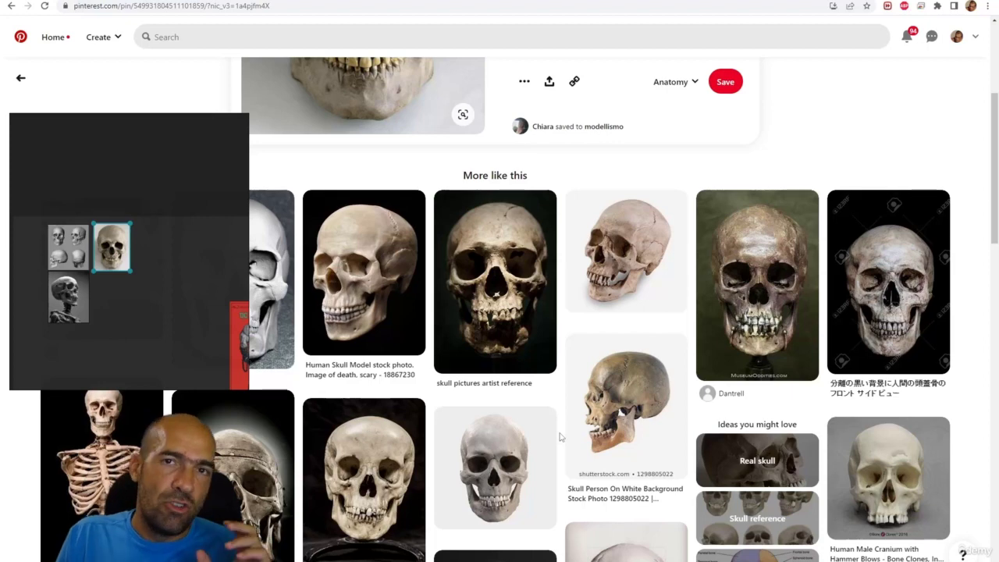
Examine Lobo's arm in the concept art on the board and compare its muscles with the bodybuilder's arm photo.
drag(242, 343, 80, 242)
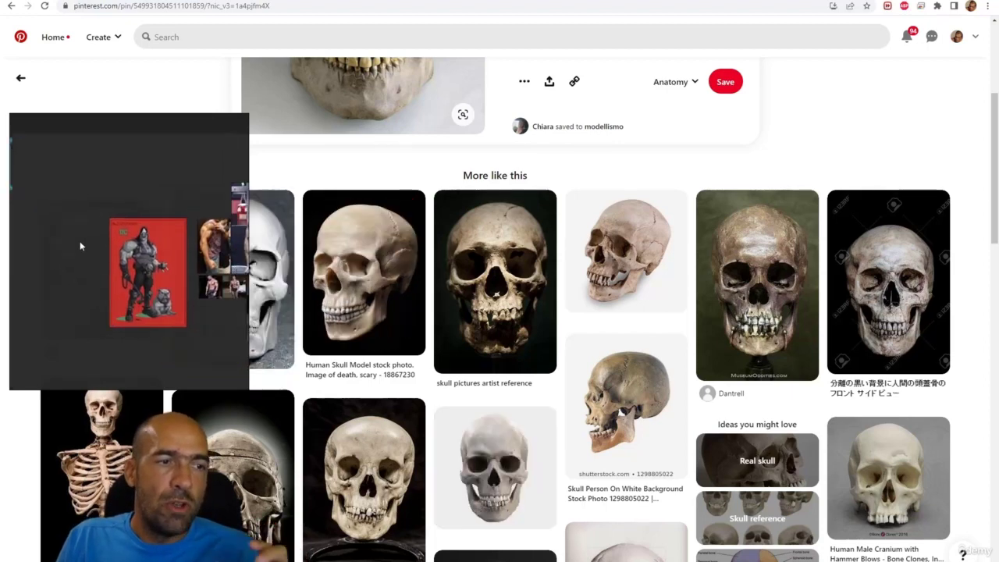
scroll(170, 293, up, 3)
scroll(169, 289, up, 2)
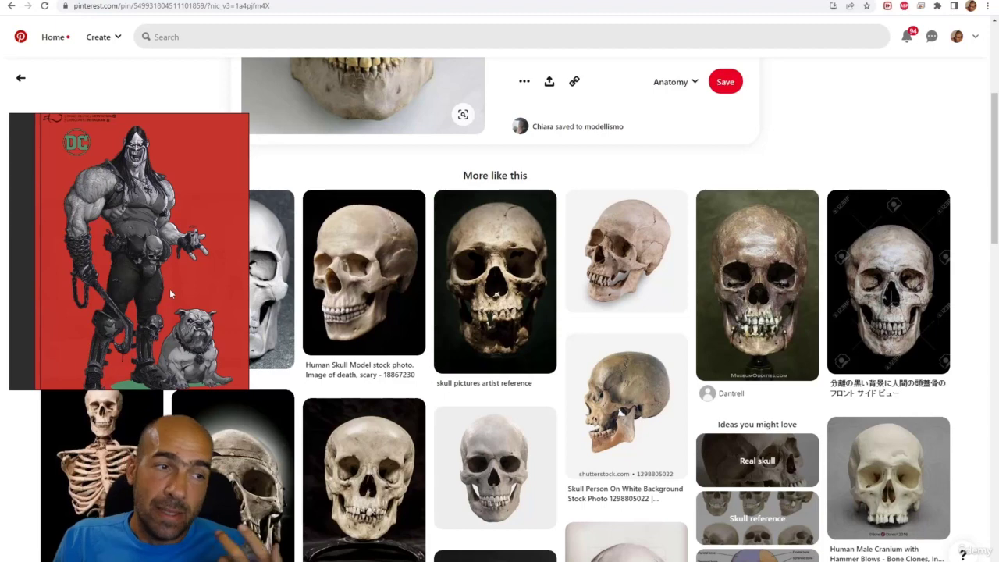
scroll(169, 289, up, 1)
drag(170, 289, 111, 261)
scroll(125, 196, up, 2)
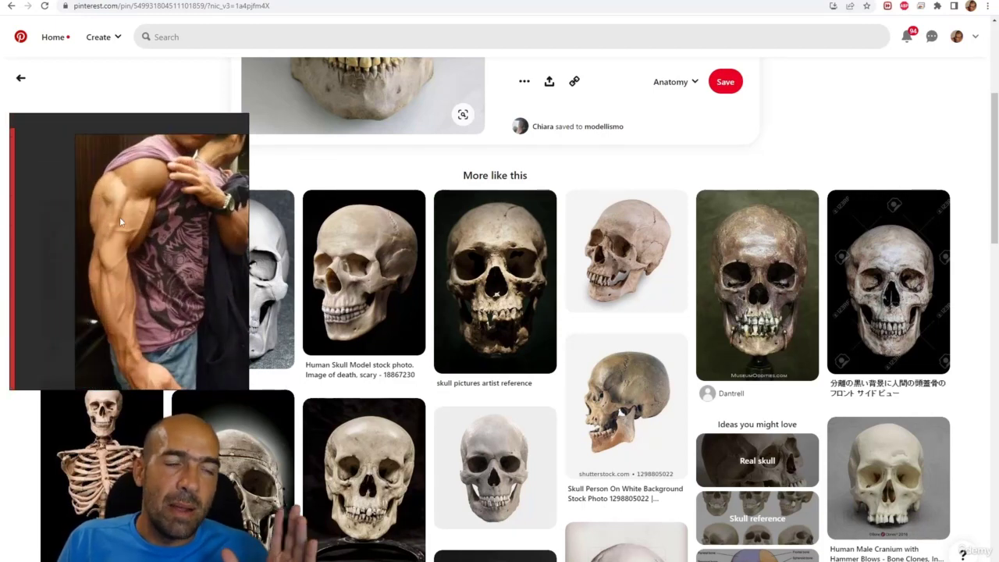
scroll(129, 257, down, 3)
scroll(129, 256, up, 2)
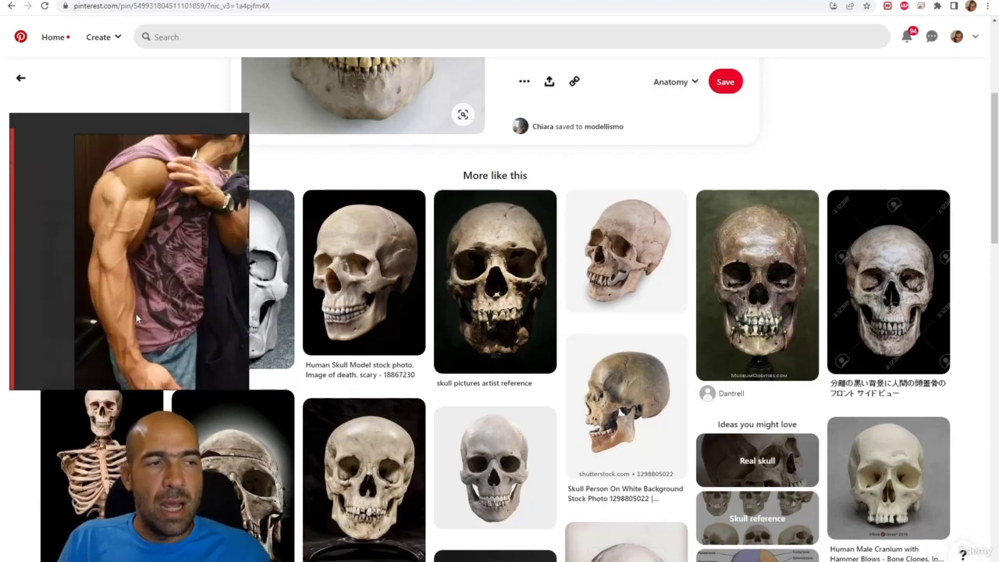
scroll(136, 313, down, 3)
scroll(133, 246, up, 2)
scroll(133, 246, up, 2)
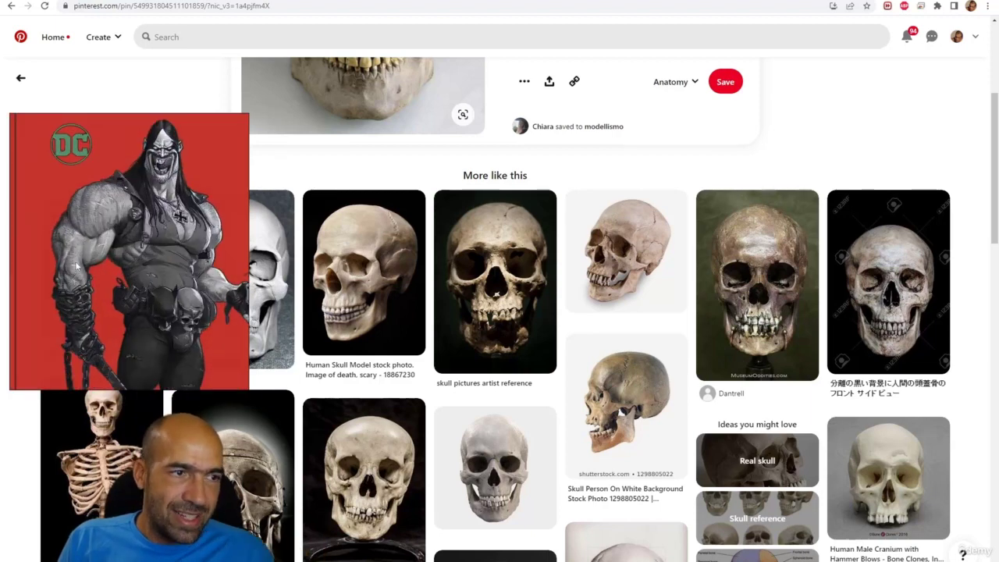
scroll(163, 258, up, 4)
scroll(174, 247, right, 2)
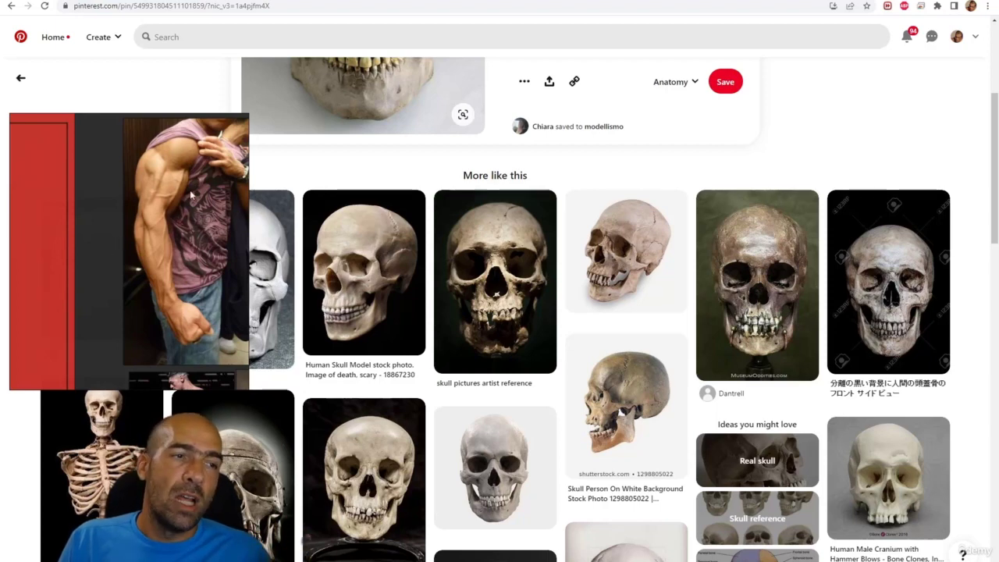
scroll(190, 189, up, 2)
scroll(190, 188, up, 3)
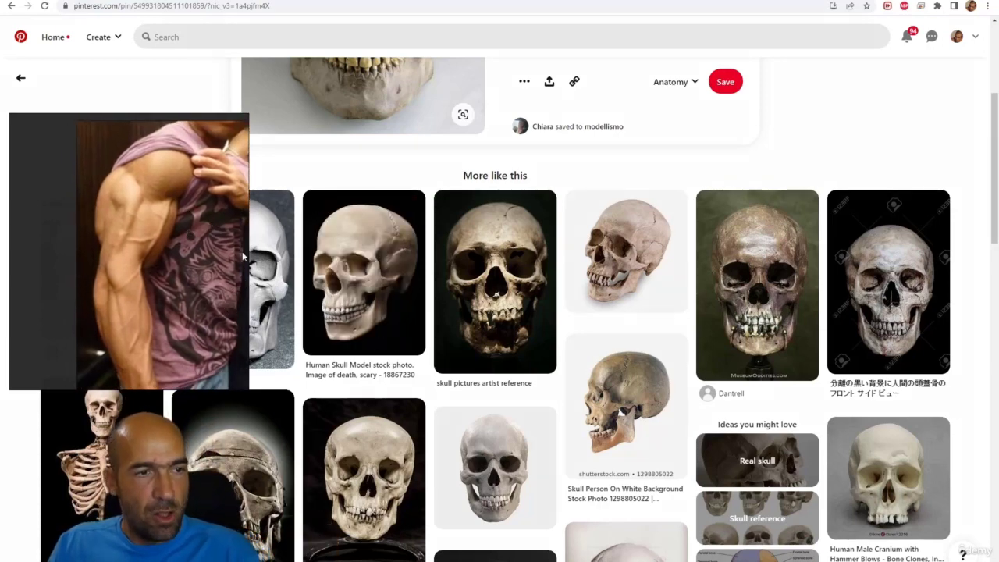
Mark the biceps curve and the upper forearm muscle with freehand strokes over the bodybuilder's arm photo.
click(233, 349)
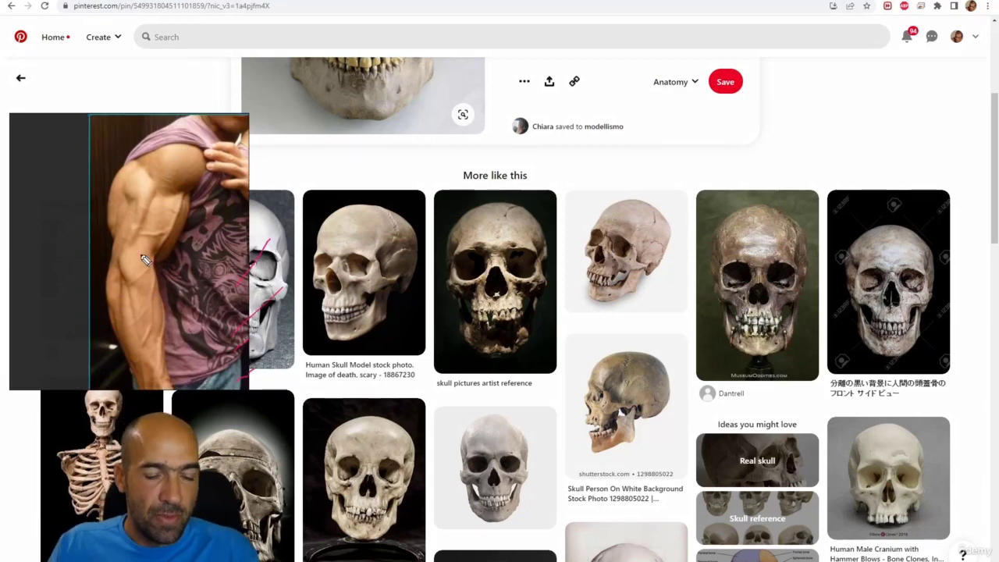
mouse_move(192, 197)
mouse_down()
mouse_move(181, 243)
mouse_move(165, 269)
mouse_move(154, 265)
mouse_up()
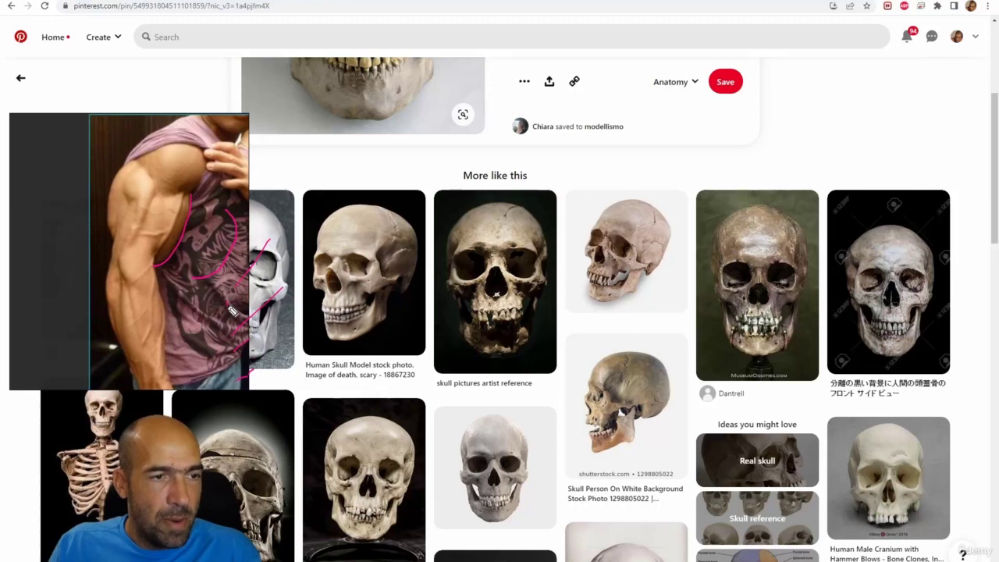
mouse_move(225, 325)
mouse_down()
mouse_move(217, 341)
mouse_move(182, 355)
mouse_up()
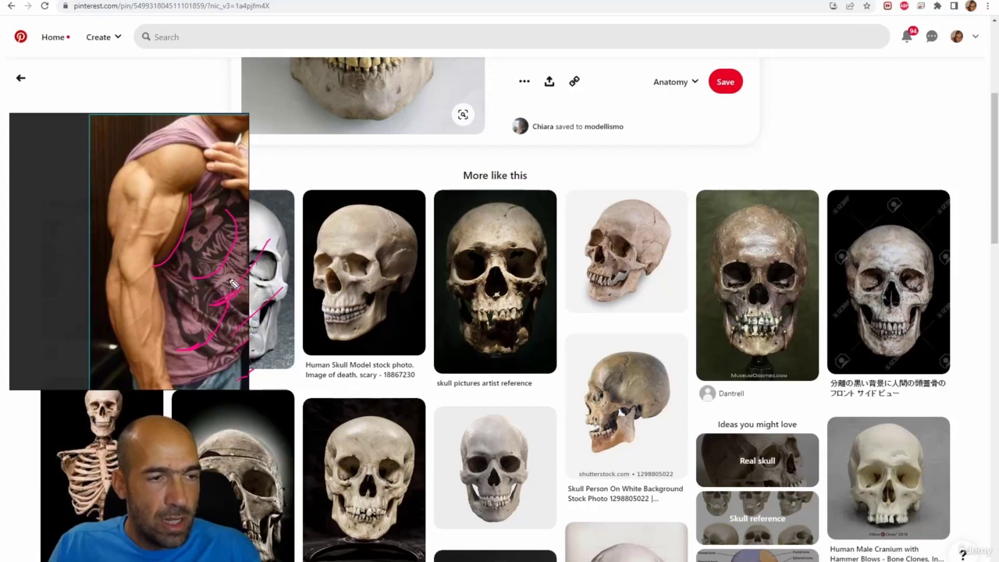
mouse_move(222, 211)
mouse_down()
mouse_move(238, 194)
mouse_move(225, 210)
mouse_move(236, 243)
mouse_up()
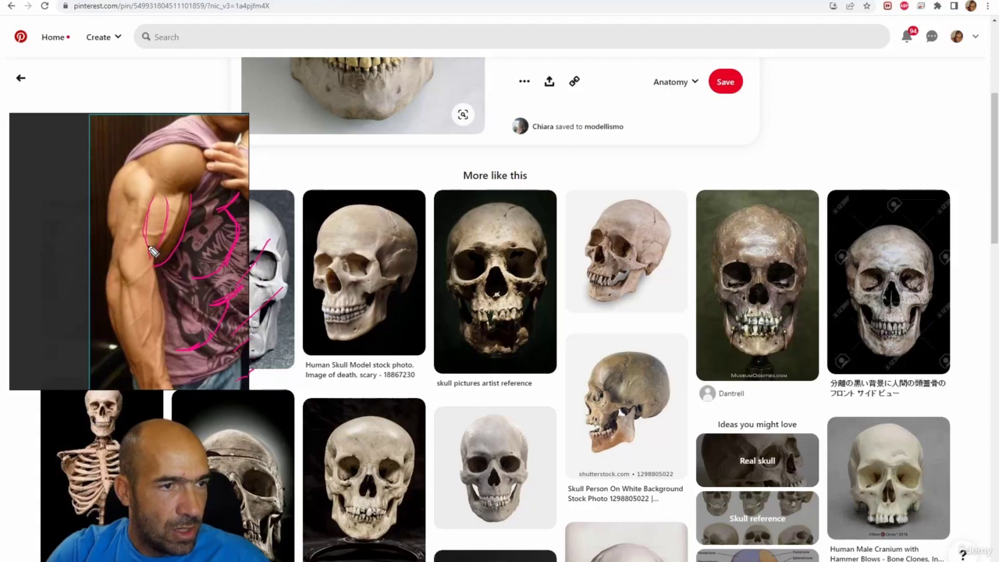
drag(142, 236, 125, 262)
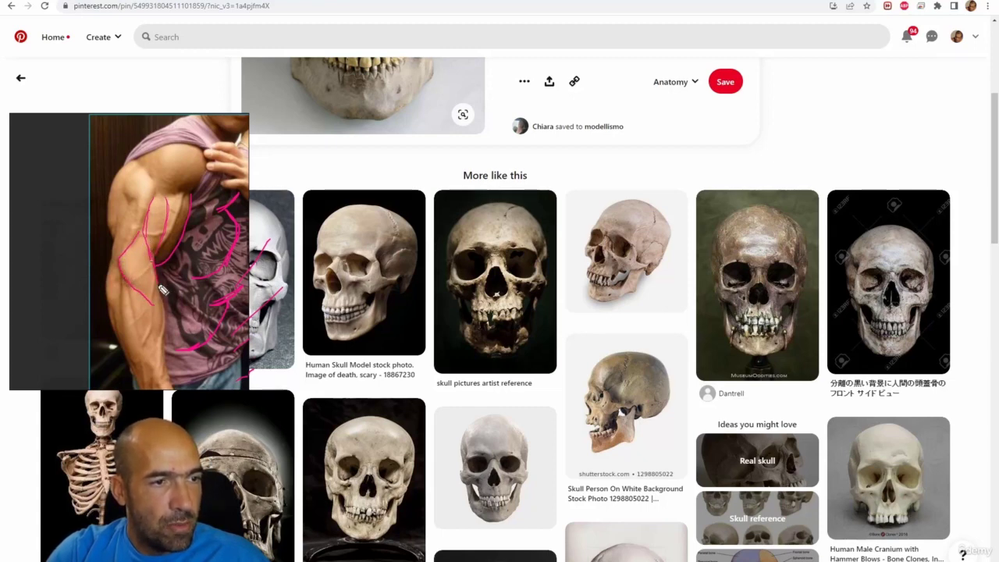
mouse_move(145, 292)
mouse_down()
mouse_move(134, 256)
mouse_move(161, 306)
mouse_up()
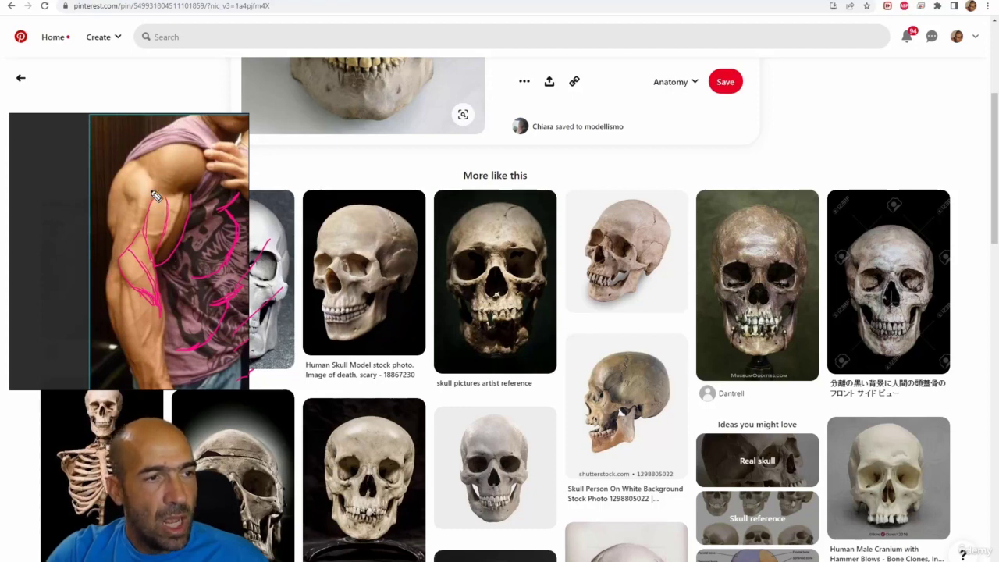
Outline the shoulder, triceps and forearm muscles over the arm photo, and clear all the drawn markings.
mouse_move(156, 201)
mouse_down()
mouse_move(147, 170)
mouse_move(126, 182)
mouse_move(133, 234)
mouse_move(123, 259)
mouse_up()
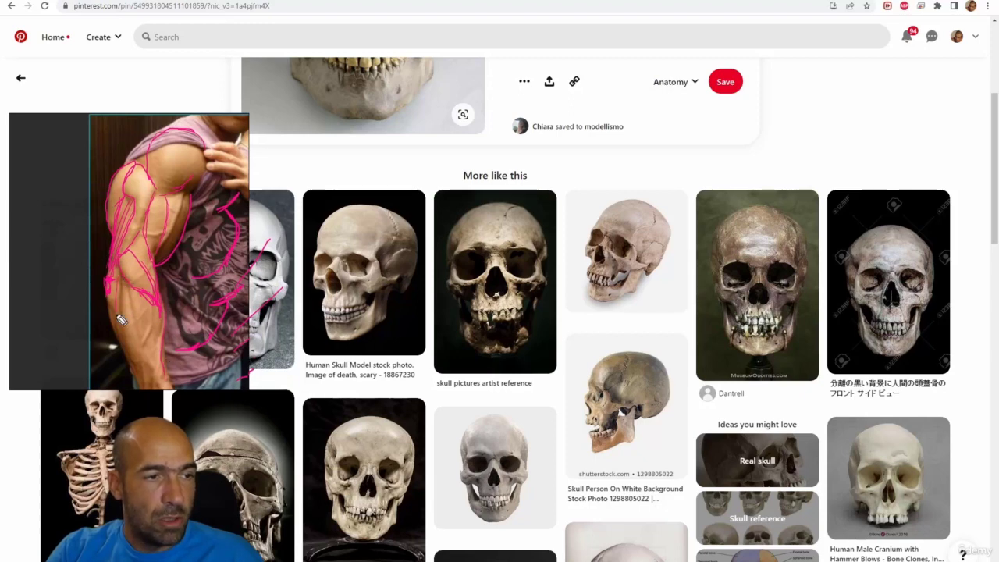
drag(133, 312, 145, 348)
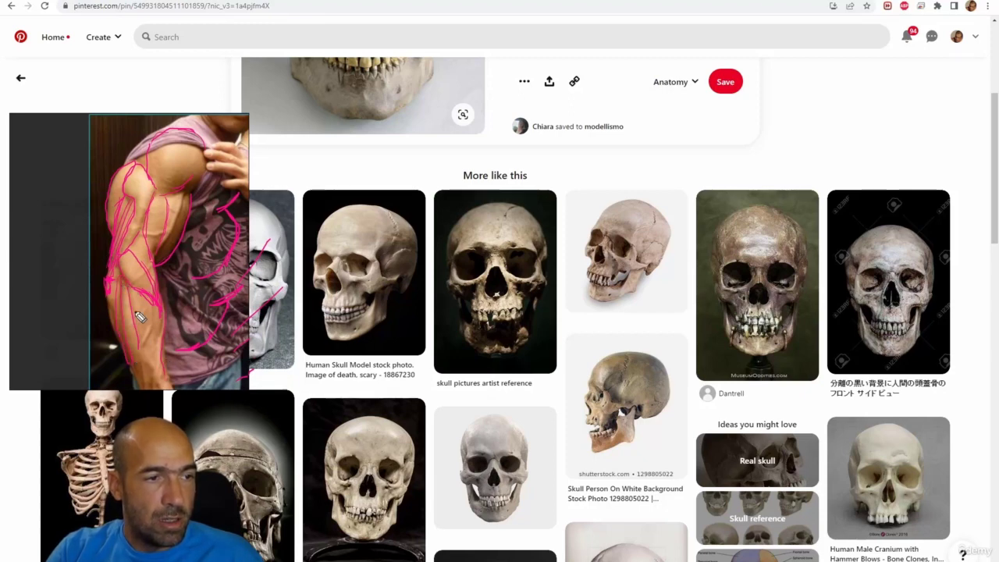
drag(131, 293, 149, 351)
drag(117, 297, 128, 360)
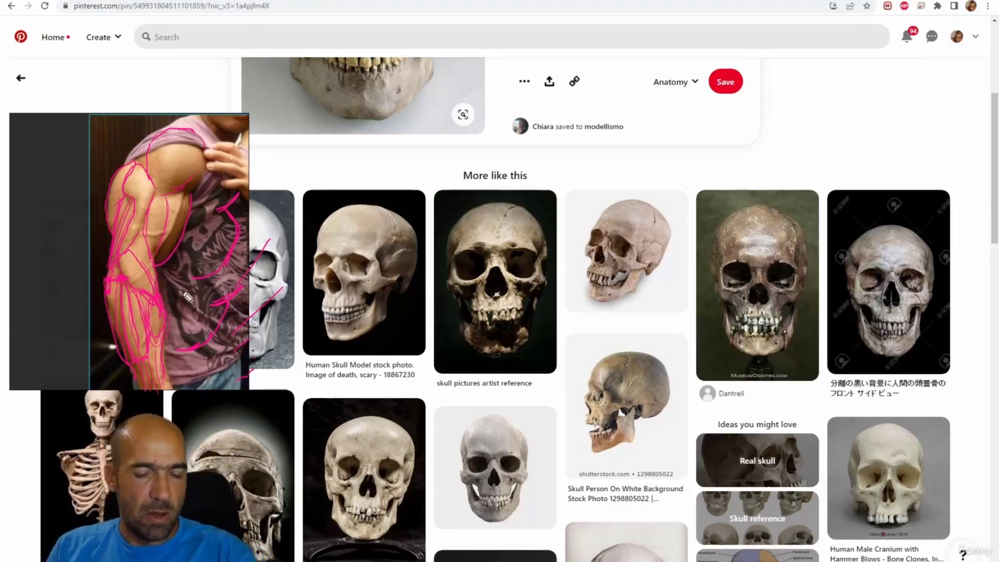
key(Delete)
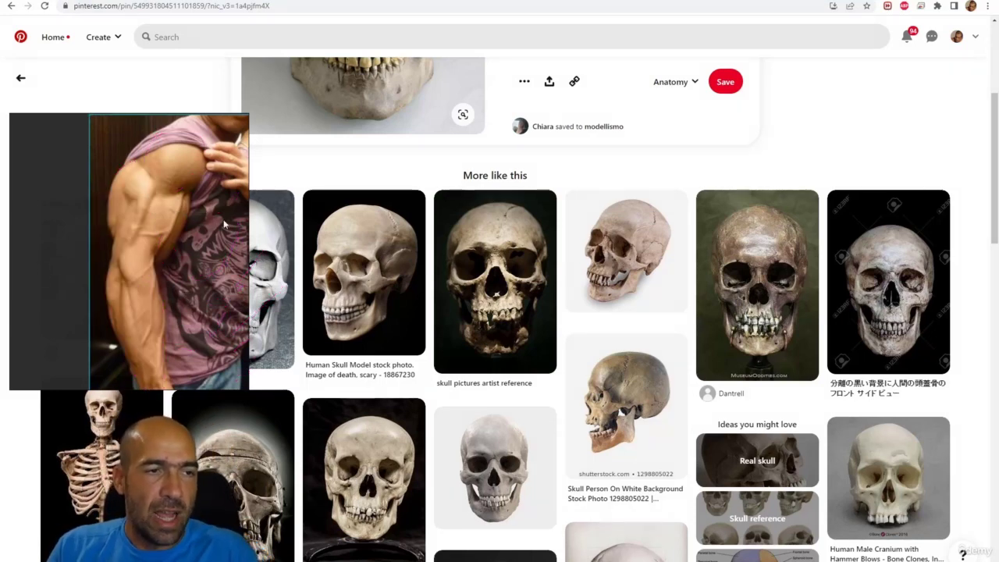
Examine the full Lobo concept art on the board, including his legs and the bulldog beside him.
scroll(195, 257, down, 3)
scroll(195, 252, down, 5)
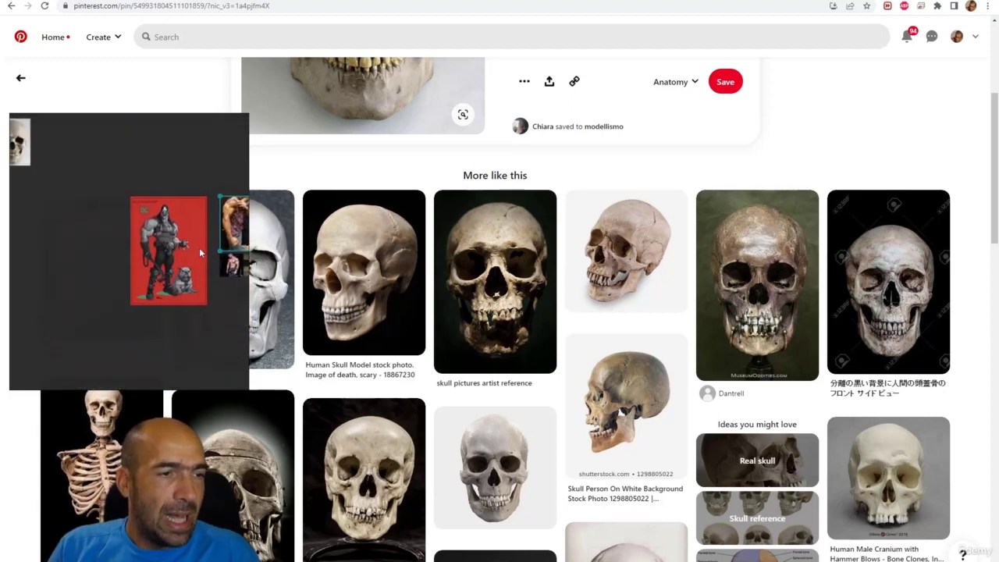
scroll(195, 297, up, 6)
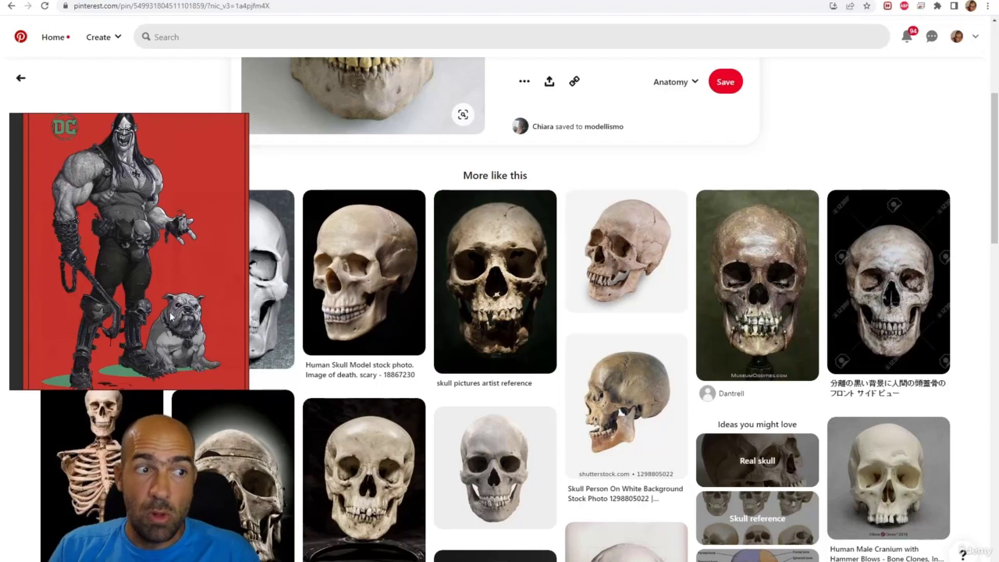
scroll(176, 345, up, 2)
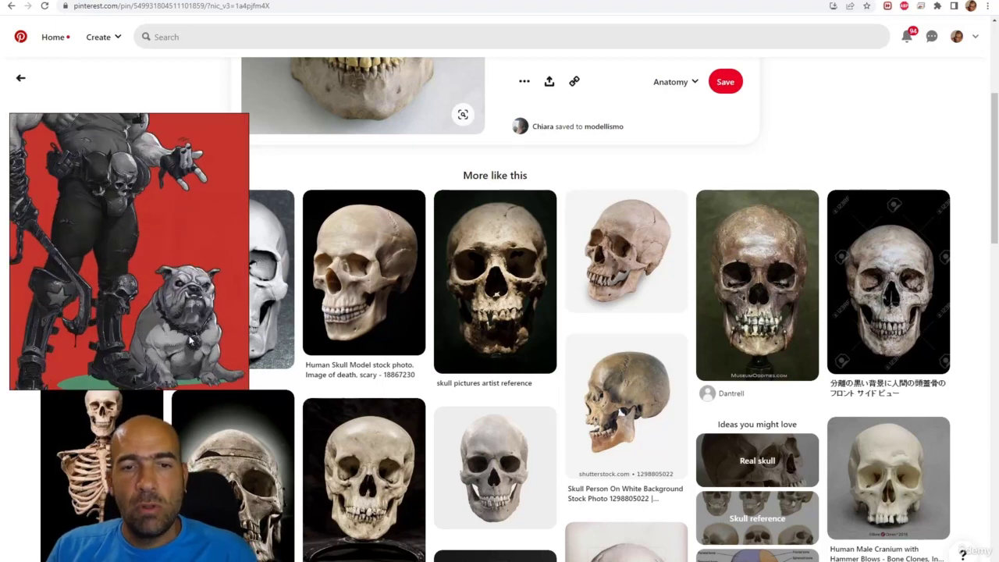
scroll(189, 341, down, 4)
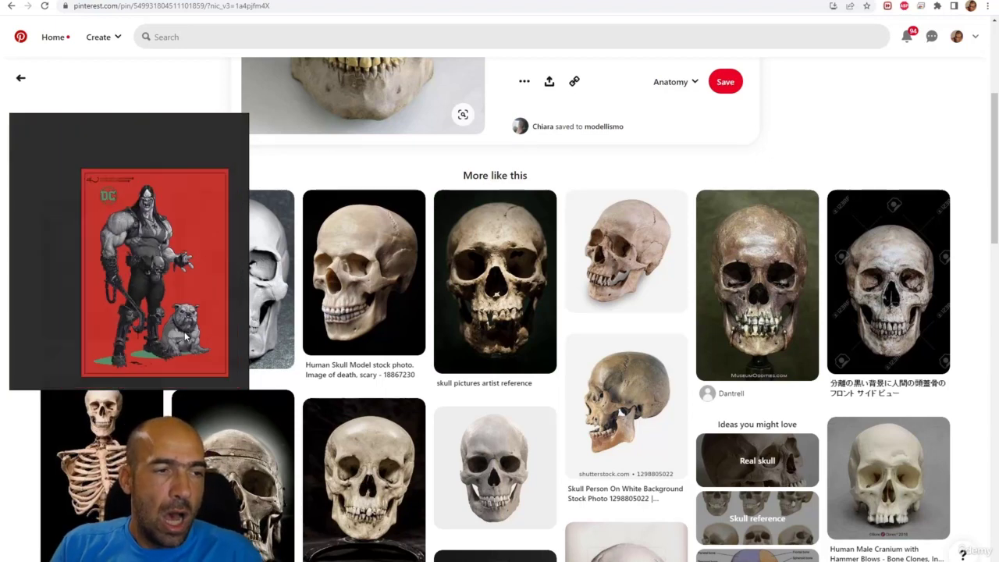
Save the board as Lobo_scene in the Project files folder of the Lobo 3D character in Blender course.
right_click(132, 173)
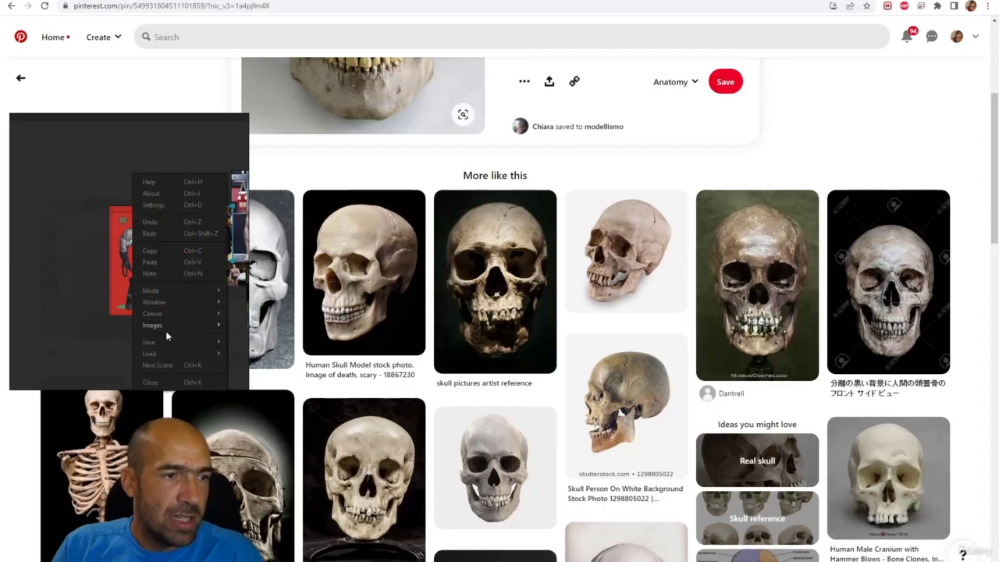
mouse_move(151, 343)
click(242, 353)
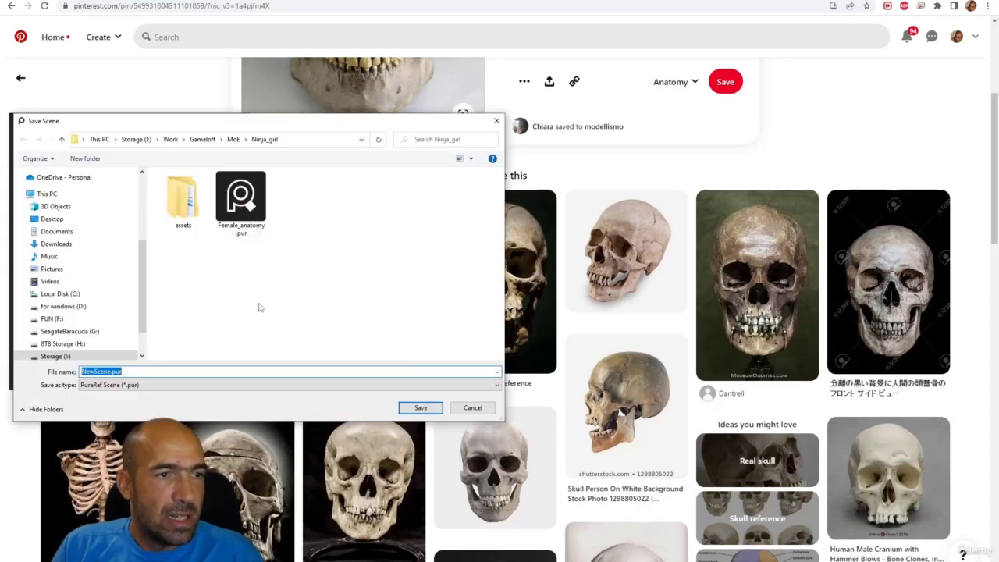
scroll(65, 273, up, 4)
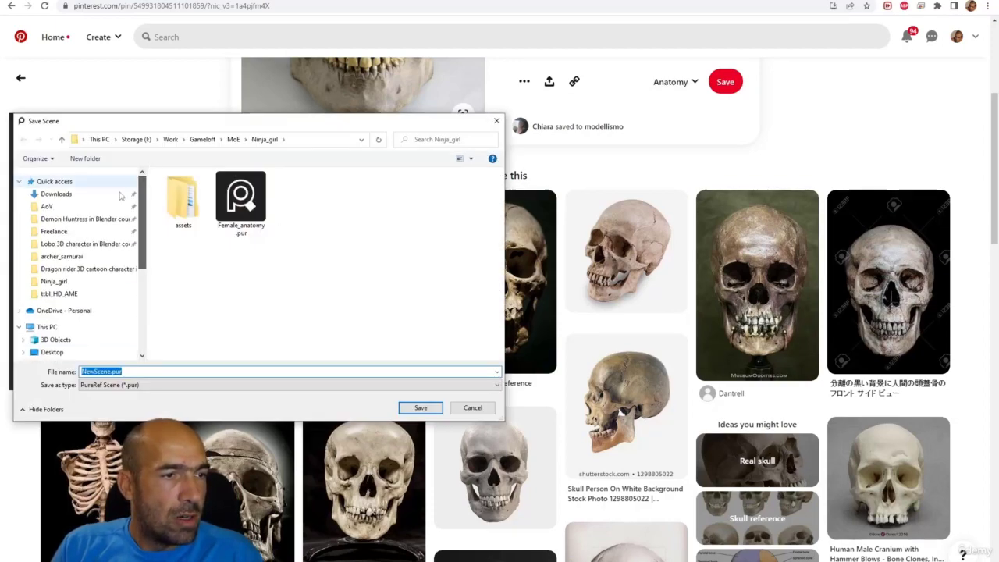
click(76, 243)
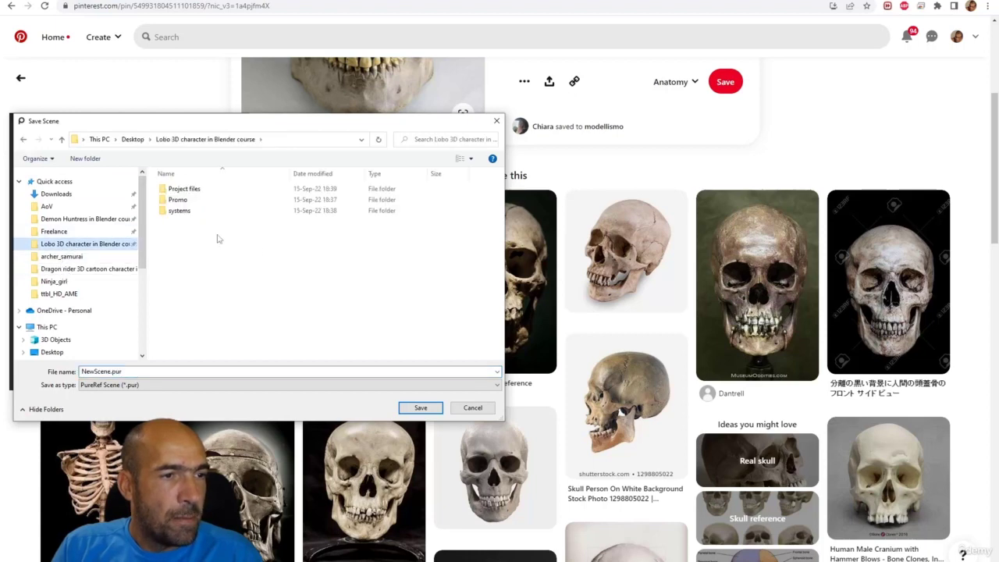
double_click(184, 189)
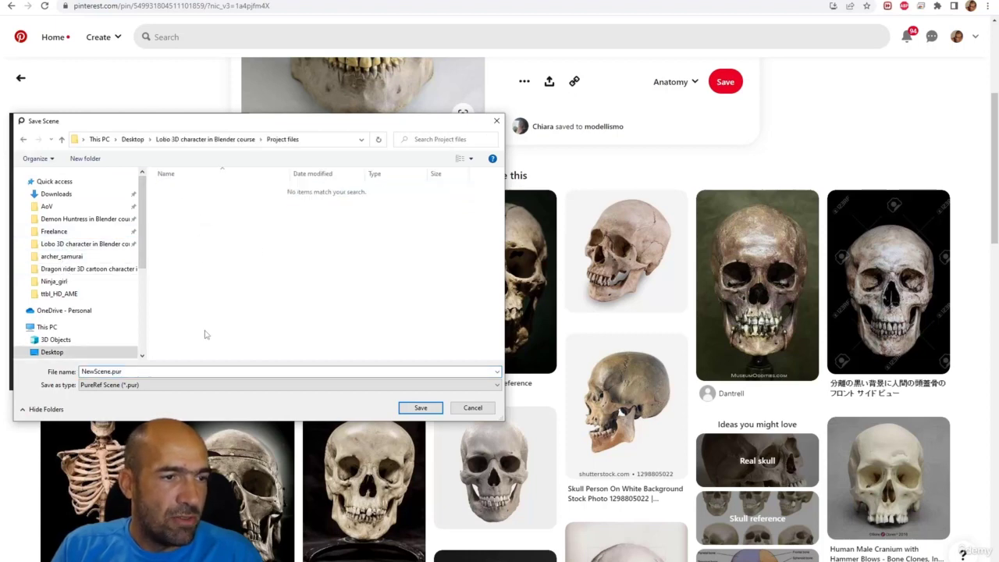
double_click(205, 372)
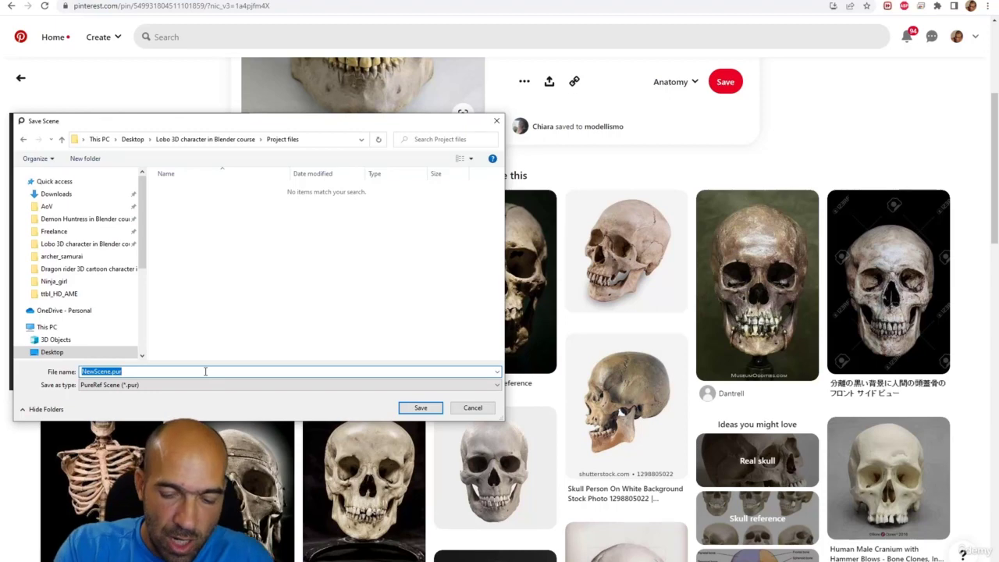
text(Lobo_scene)
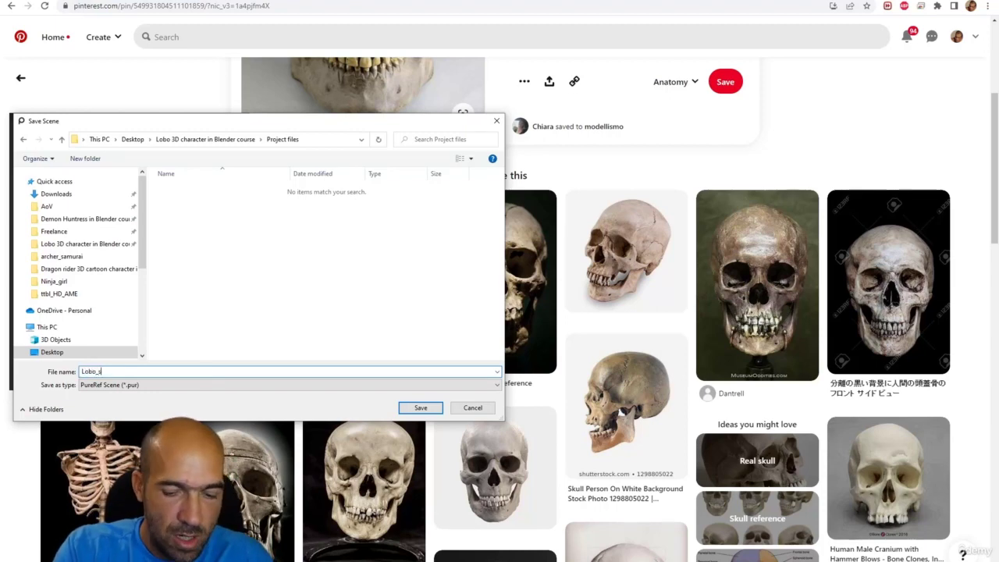
click(420, 408)
Switch to Blender and frame Lobo's upper body from the concept art in the floating reference board.
drag(244, 327, 177, 319)
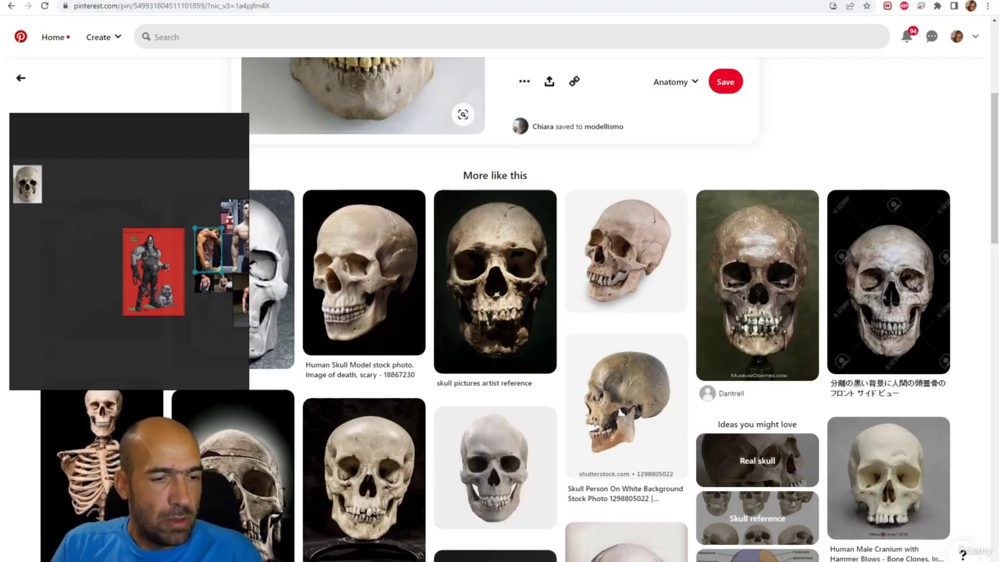
click(521, 540)
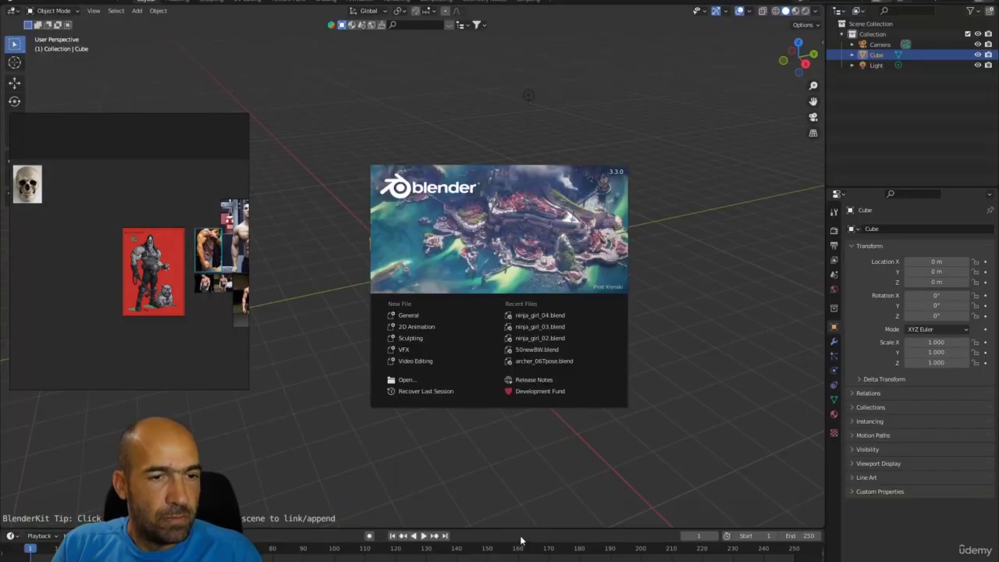
double_click(155, 247)
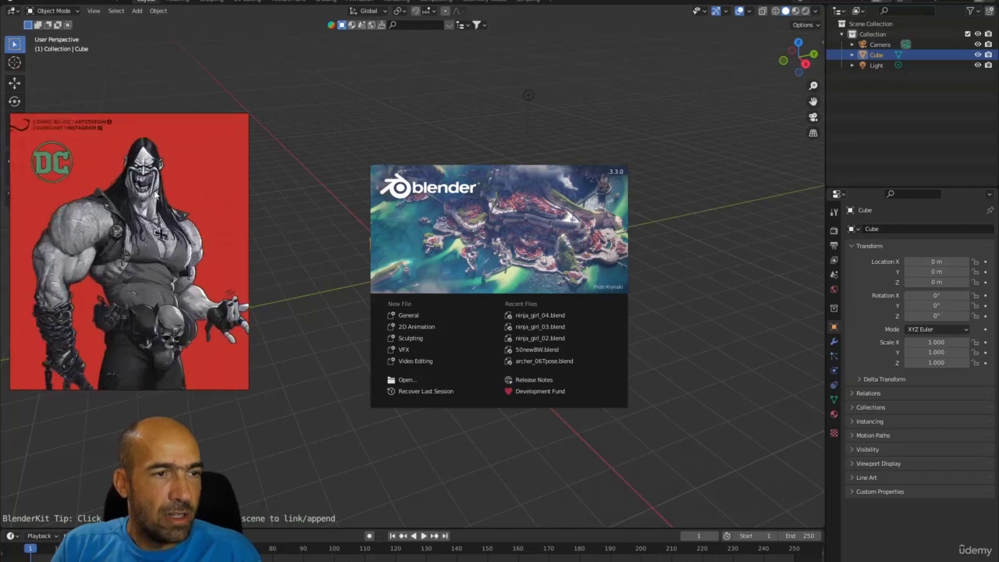
scroll(117, 237, up, 3)
scroll(150, 231, down, 3)
drag(150, 230, 123, 236)
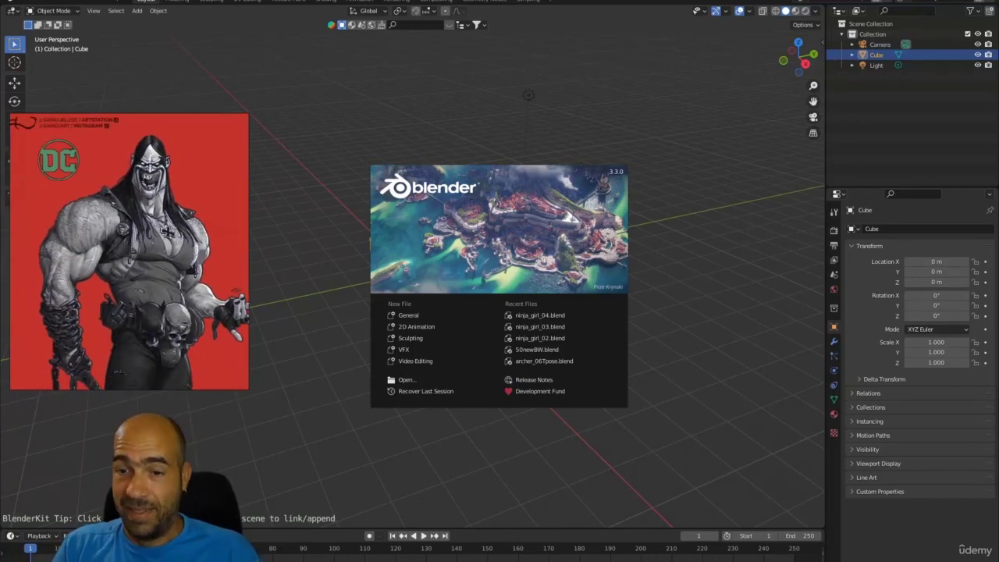